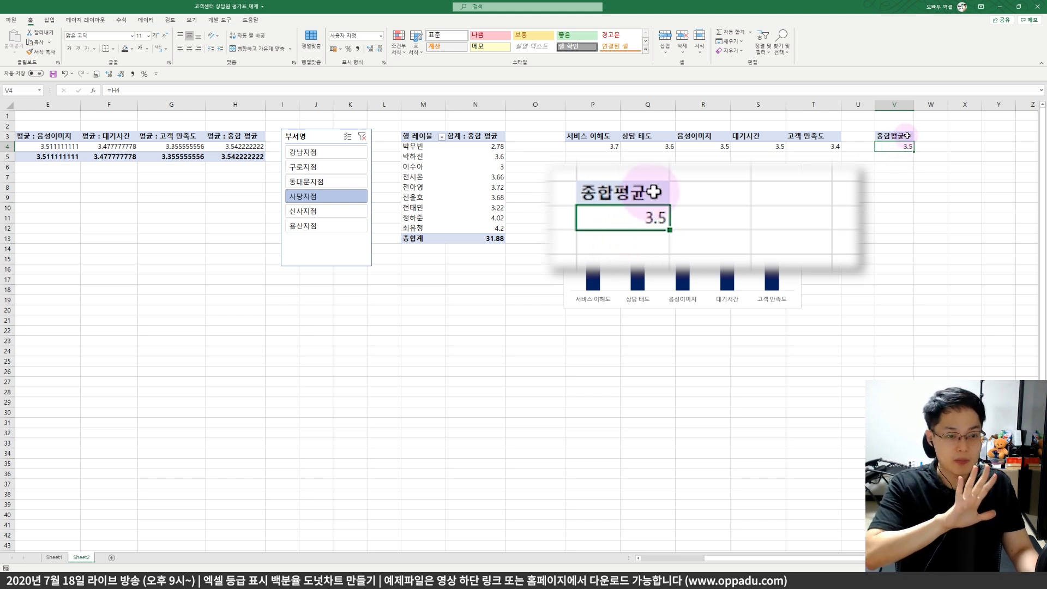
Add the header 나머지값 in W3 beside 종합평균 and enter the formula =5-V4 in W4
key("Up")
key("Right")
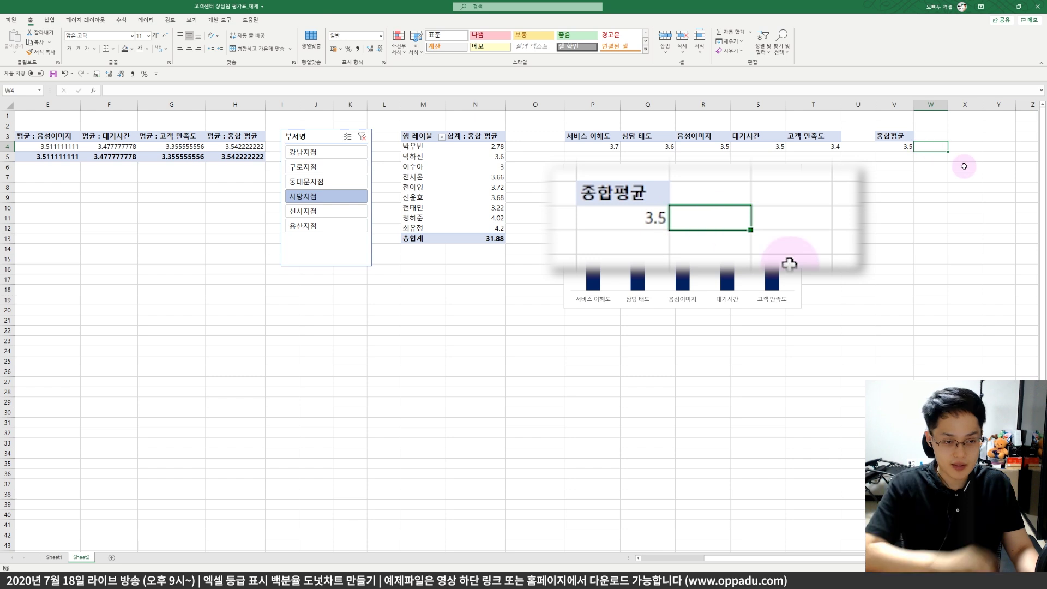
type("s나머지값")
key("Return")
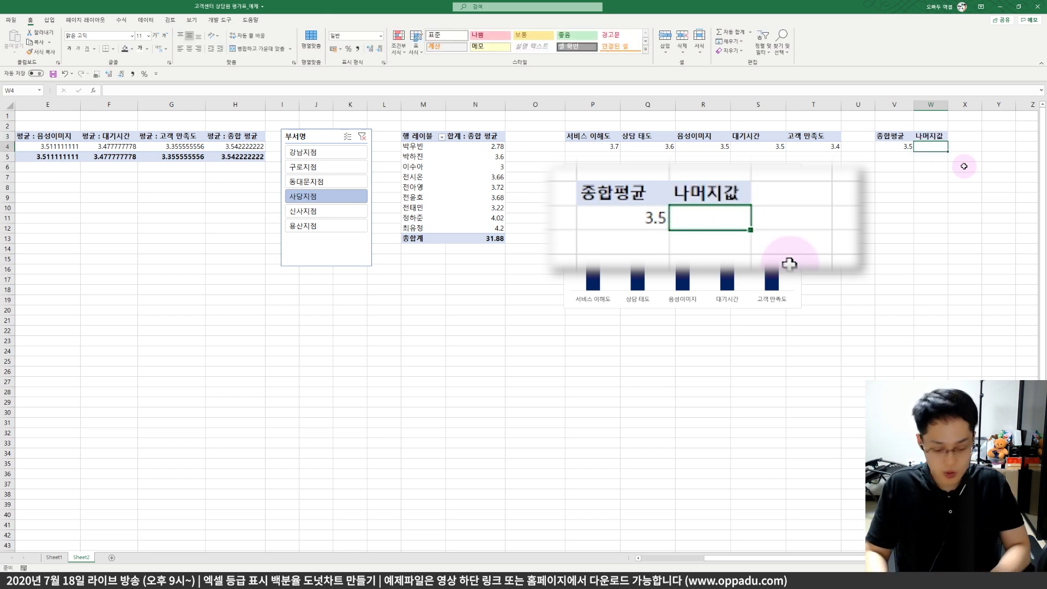
type("=")
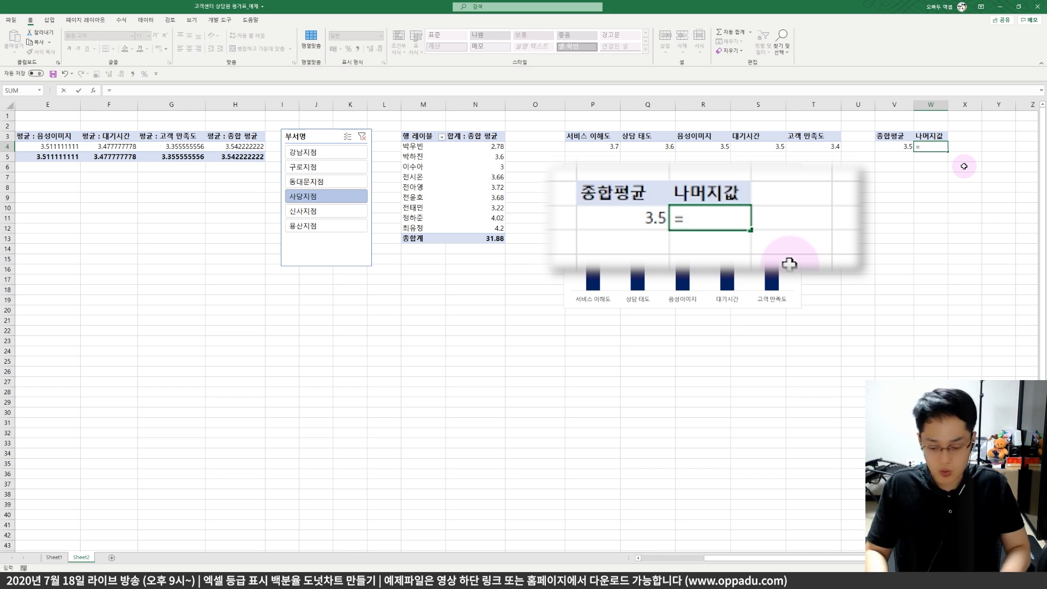
type("5-")
key("Left")
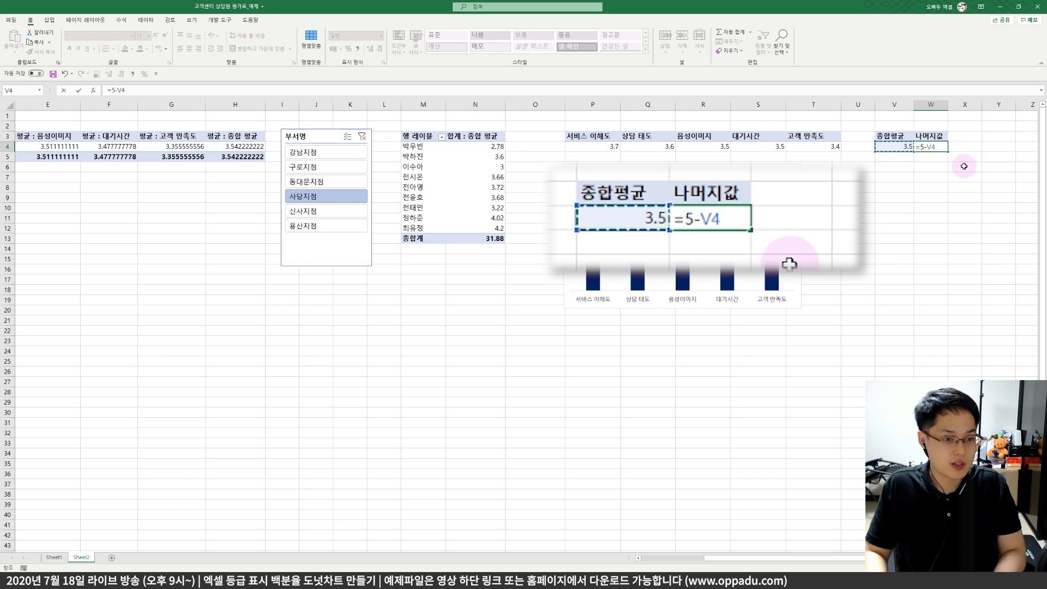
key("Return")
key("Up")
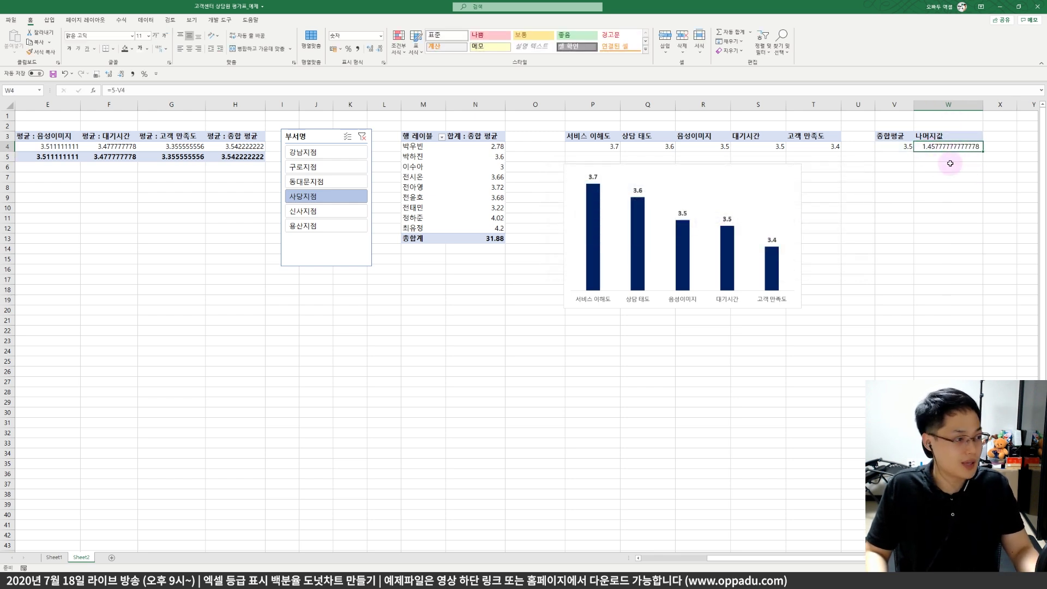
Apply the custom number format 0.0 to the 나머지값 value in W4 and narrow column W to fit
left_click(903, 147)
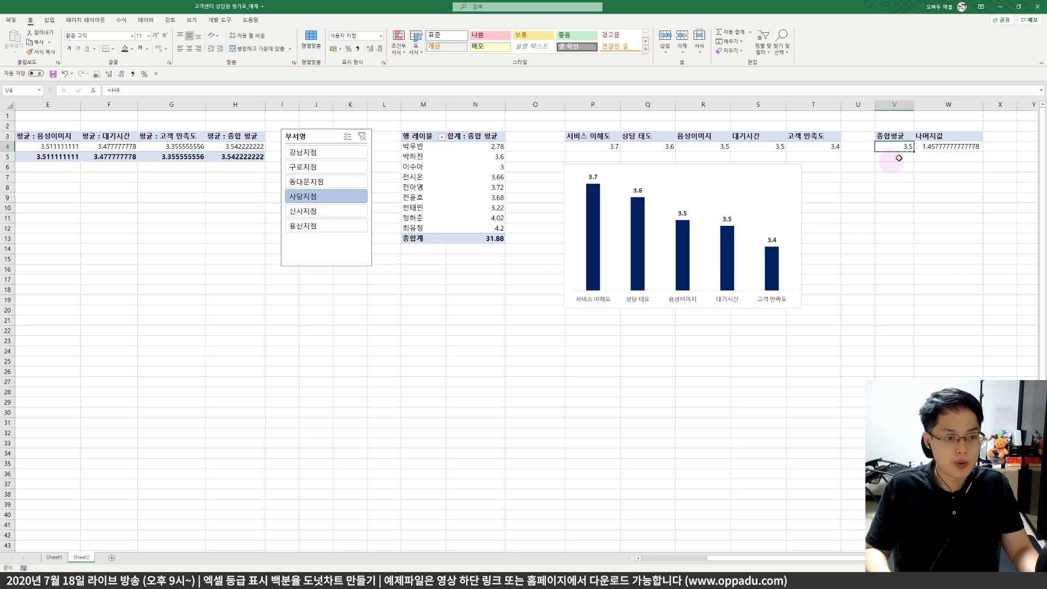
left_click(938, 146)
key("ctrl+1")
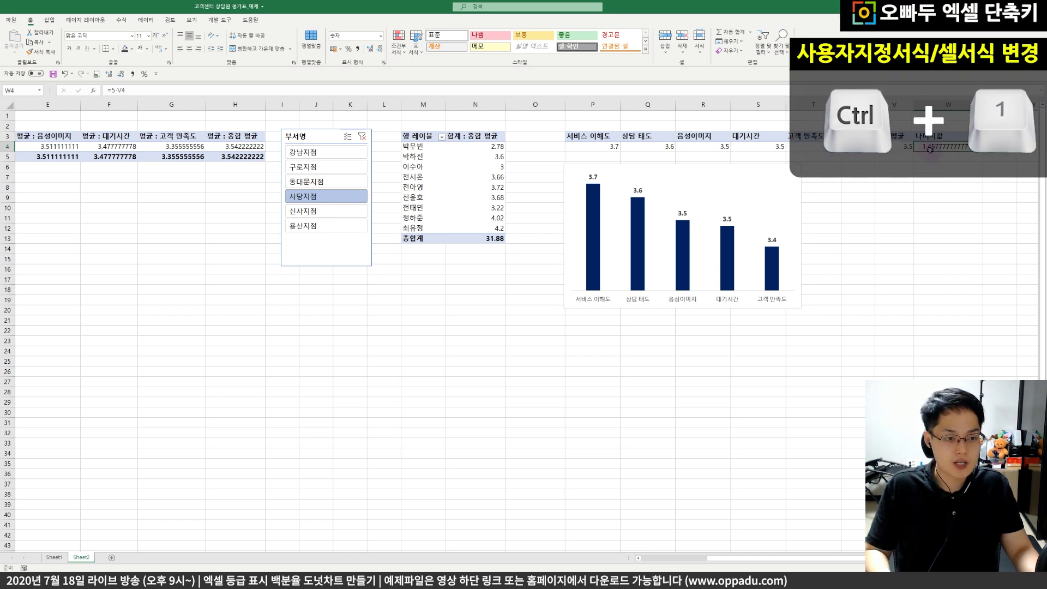
left_click(254, 269)
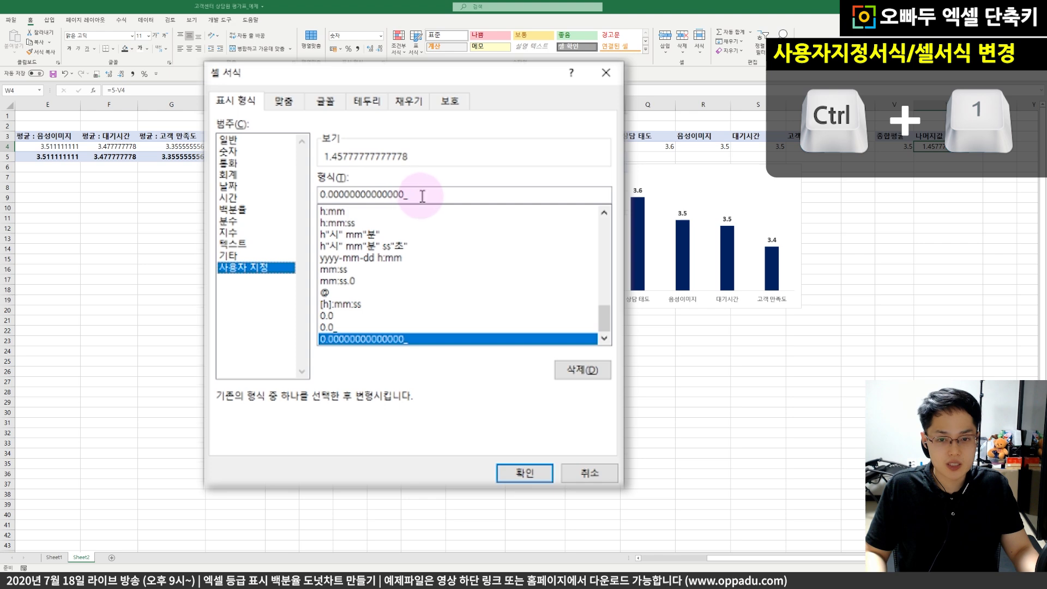
left_click_drag(421, 194, 308, 194)
type("0.")
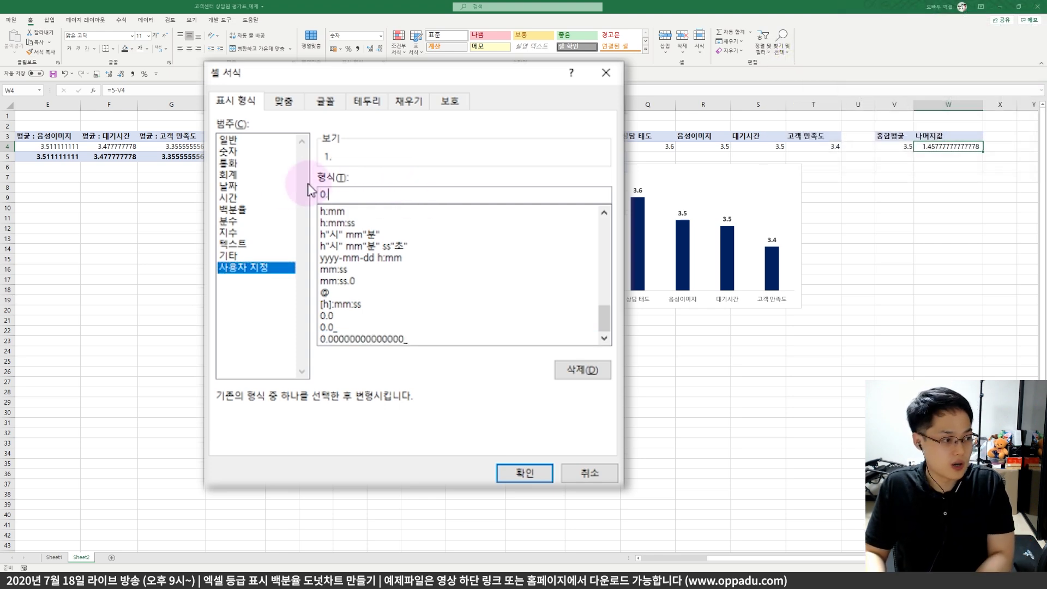
left_click(524, 473)
left_click(949, 197)
left_click_drag(985, 105, 948, 107)
Insert a doughnut chart (도넛형) from the 종합평균 and 나머지값 data in V3:W4
left_click(899, 140)
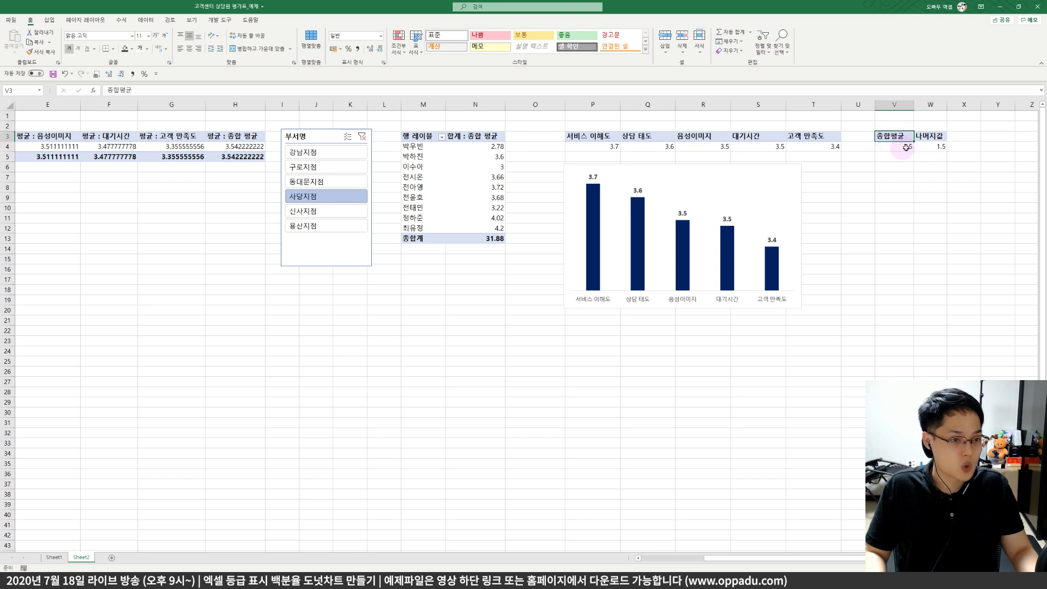
left_click(922, 145, "shift")
left_click(928, 161)
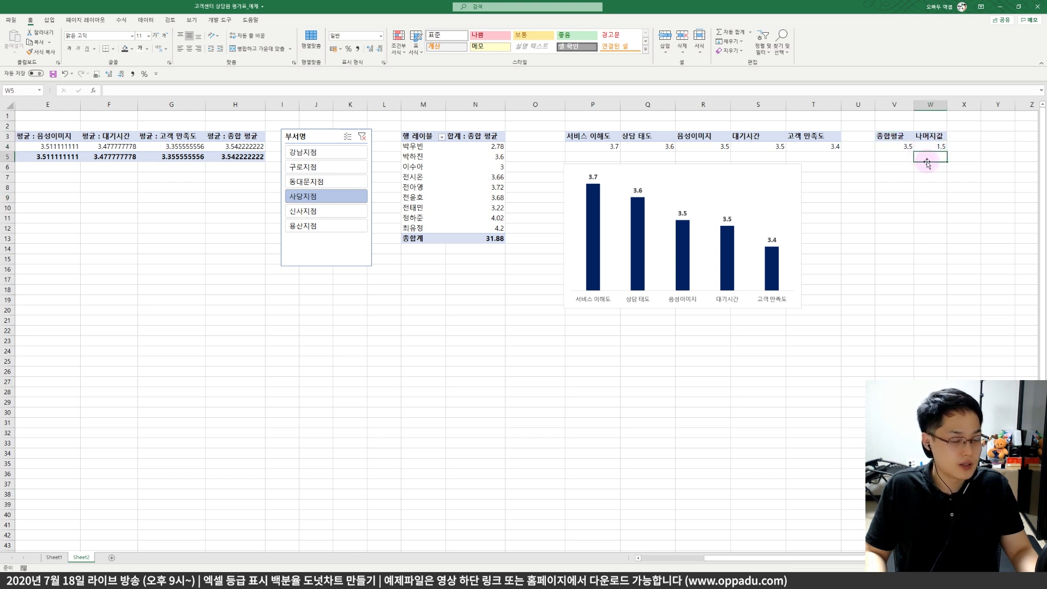
left_click(894, 177)
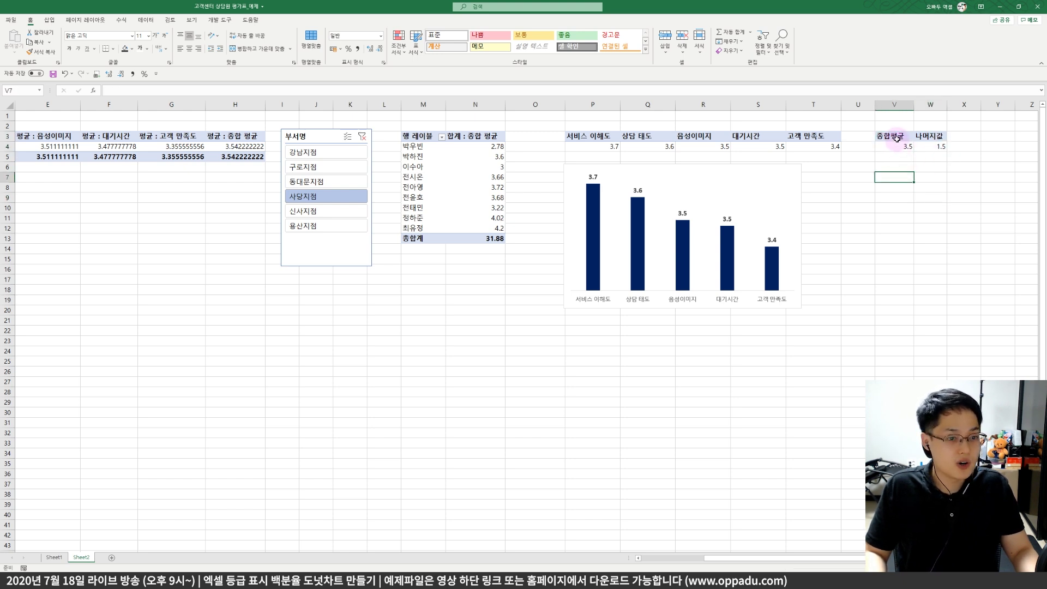
left_click_drag(897, 135, 925, 142)
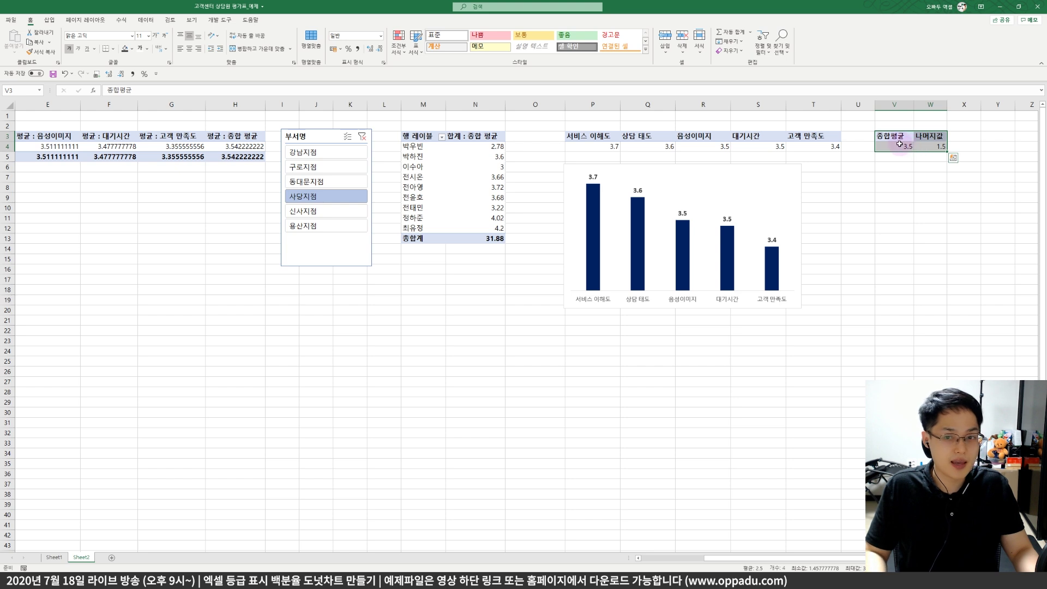
left_click(49, 20)
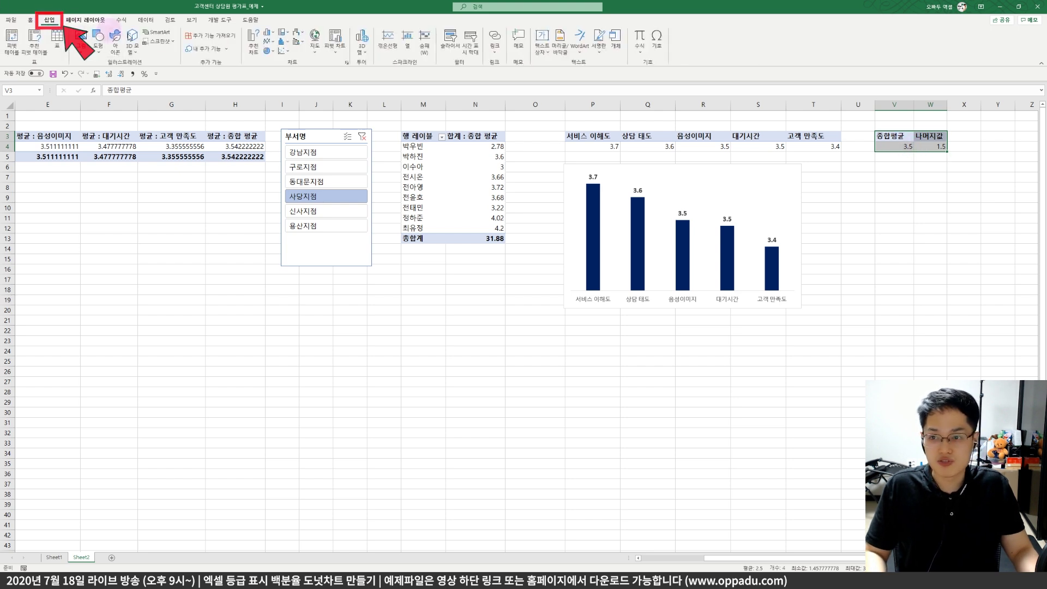
left_click(251, 44)
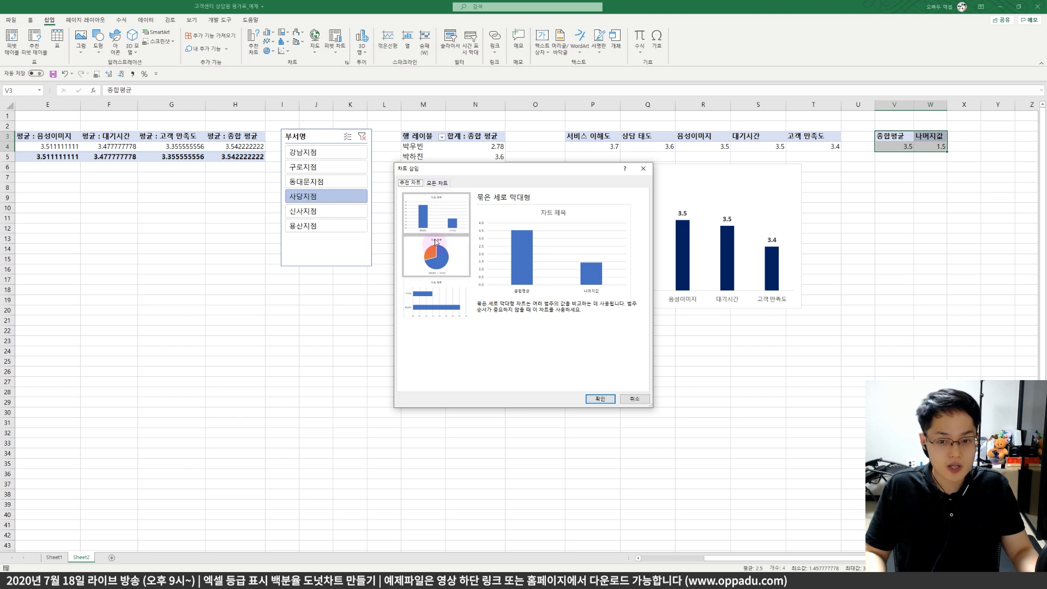
left_click(440, 185)
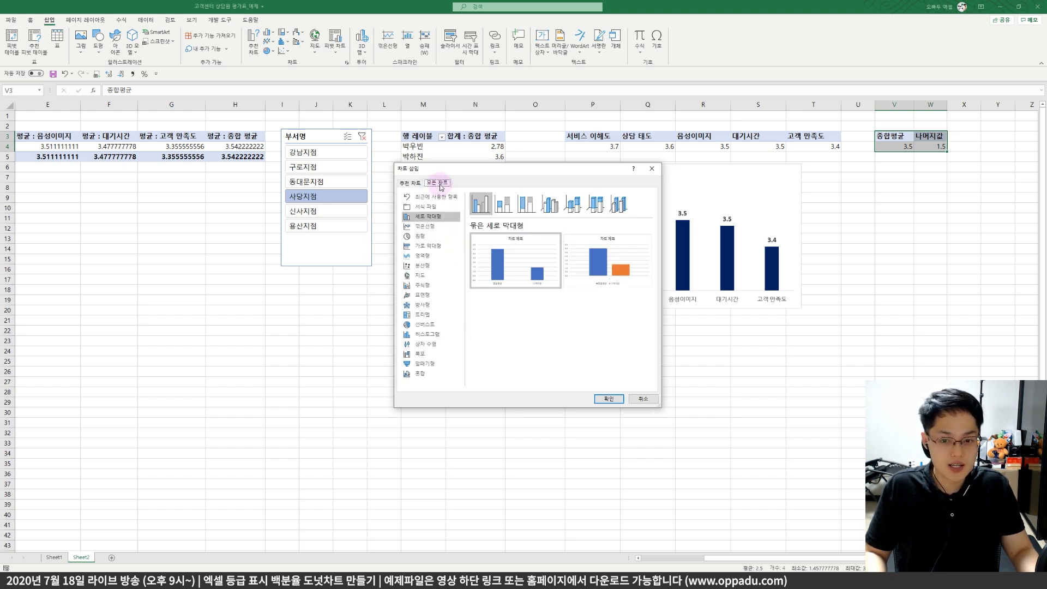
left_click(420, 236)
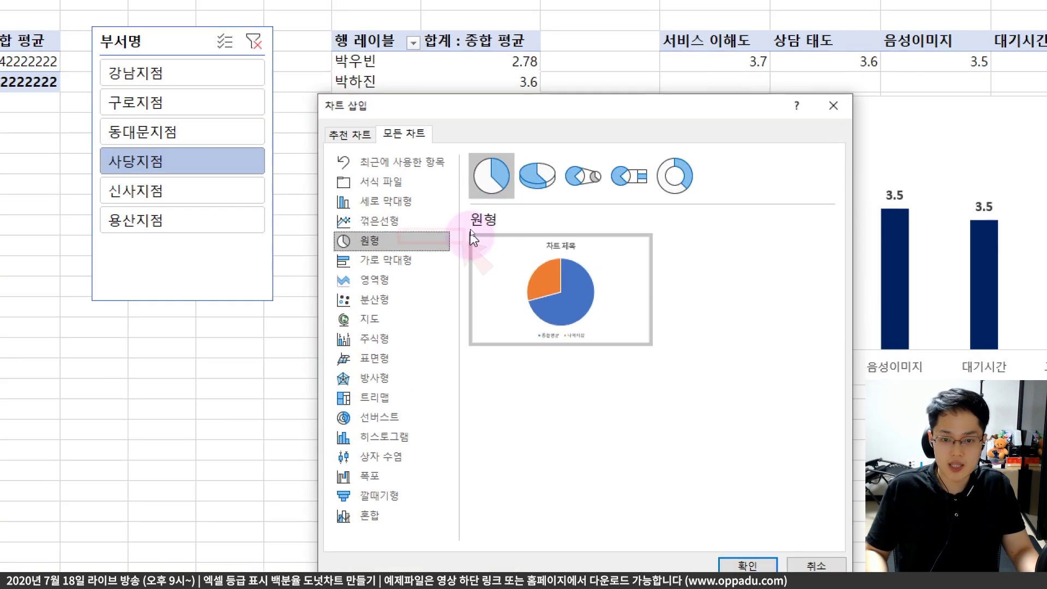
left_click(661, 190)
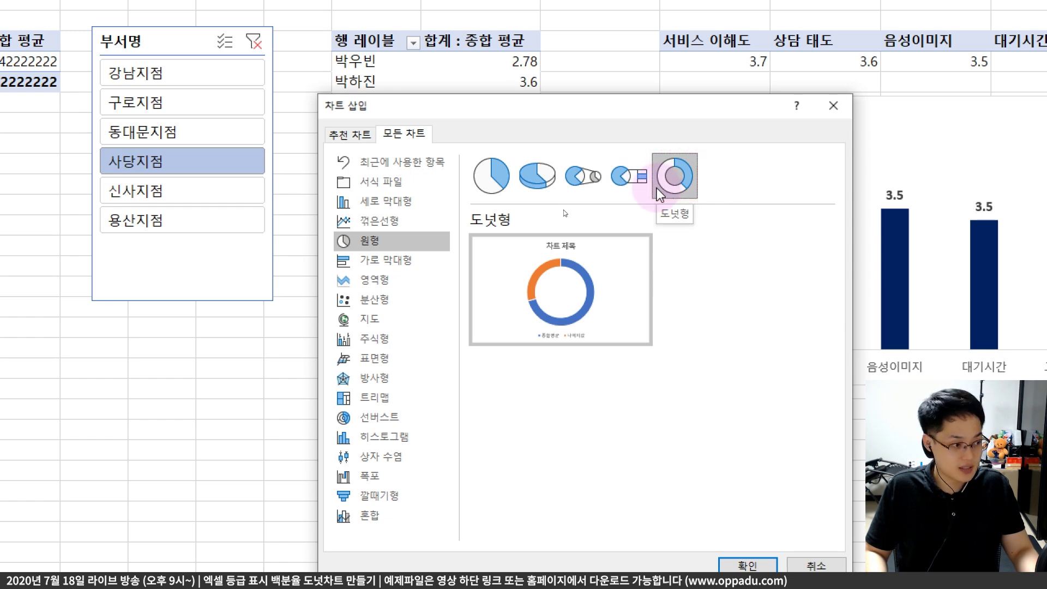
mouse_move(550, 306)
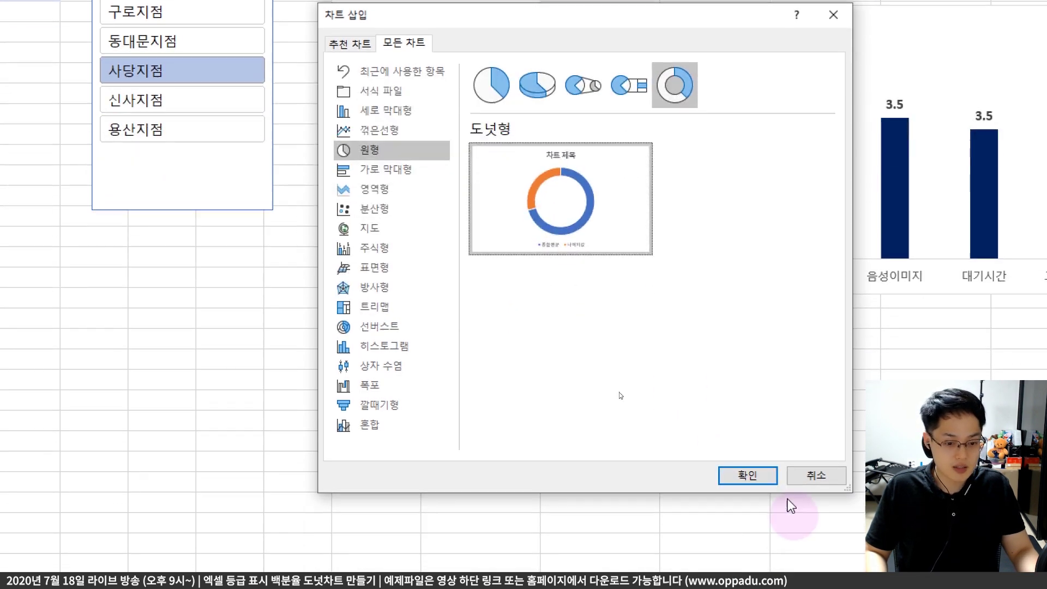
left_click(747, 566)
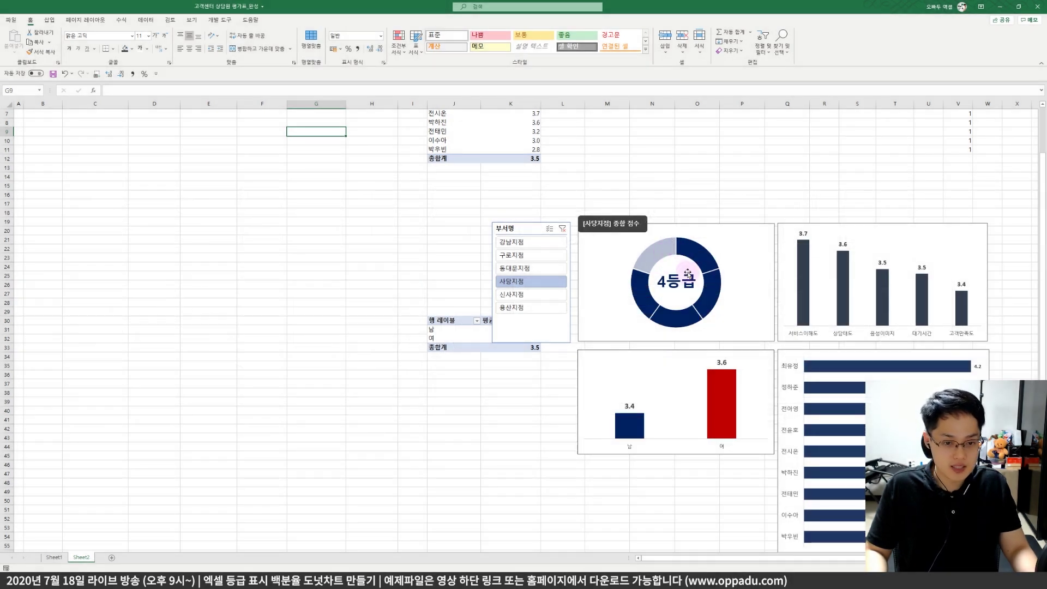
key("ctrl+1")
left_click(269, 267)
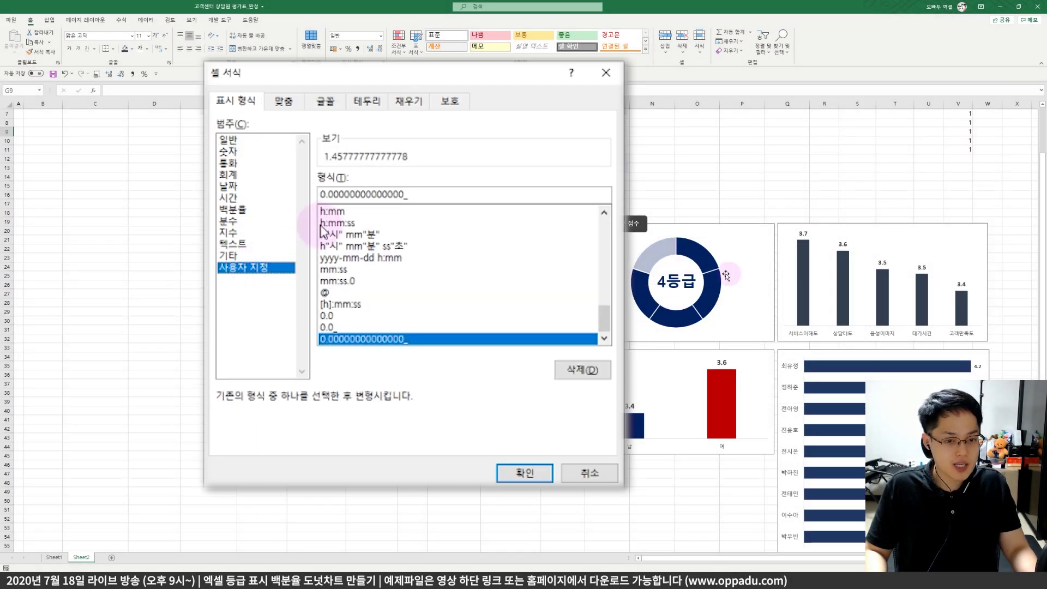
left_click_drag(415, 195, 311, 190)
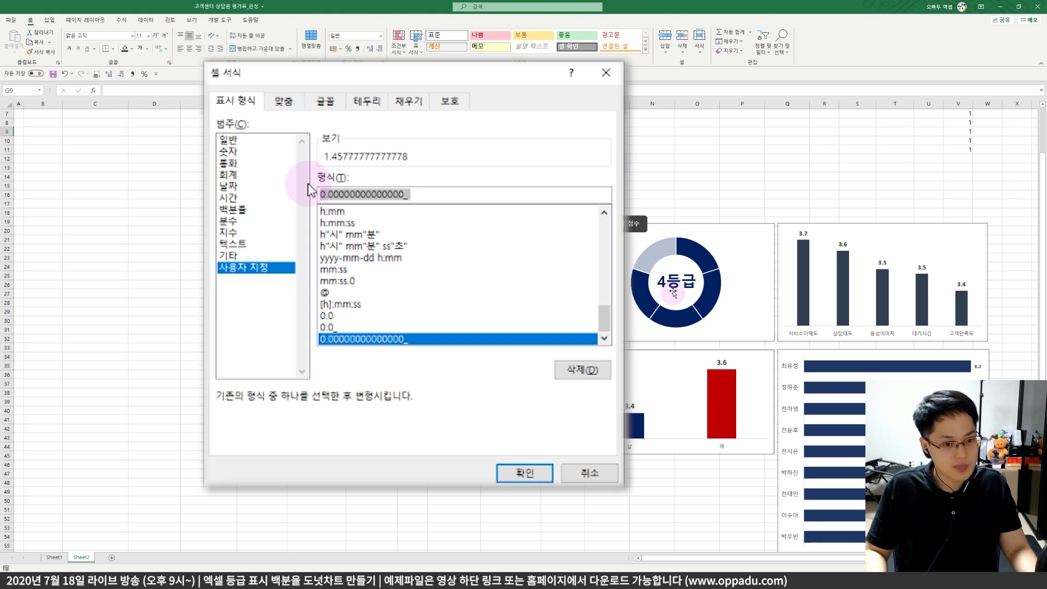
type("0.0")
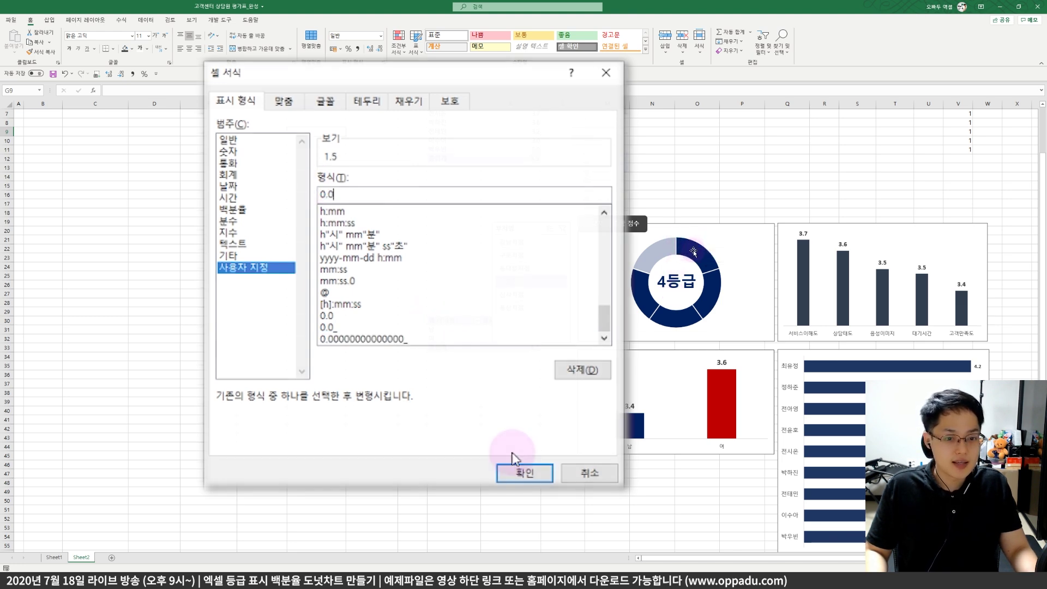
left_click(516, 470)
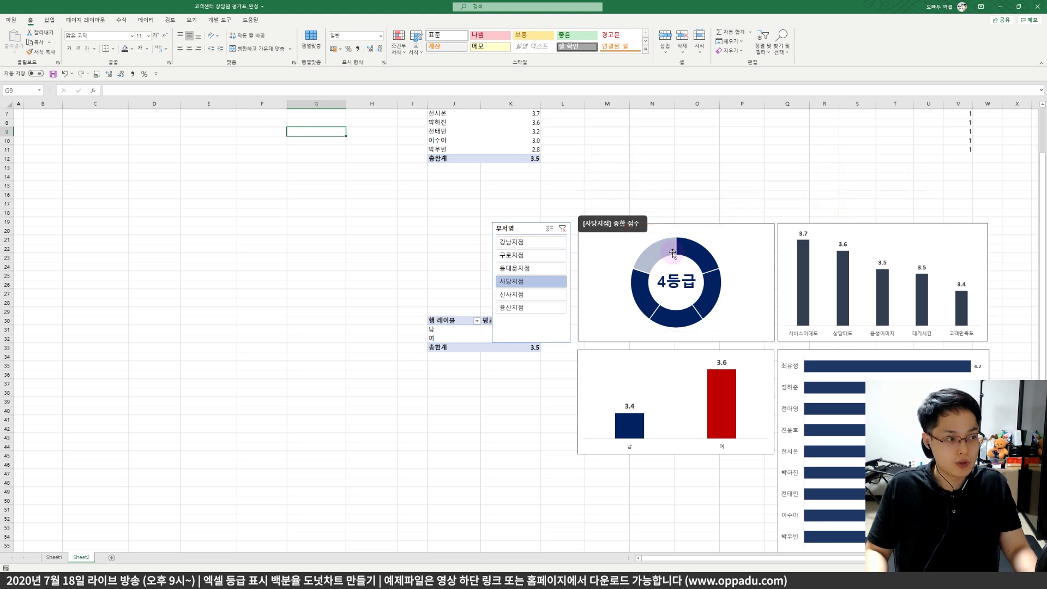
Return to the example workbook and add a data series named 배경 to the doughnut chart
mouse_move(673, 253)
key("alt+Tab")
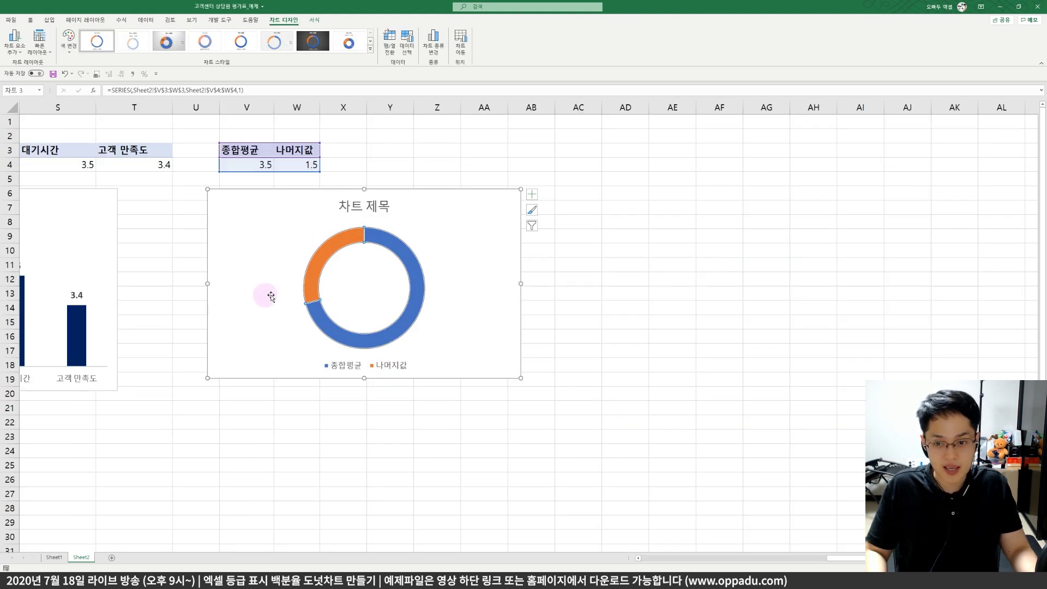
right_click(390, 243)
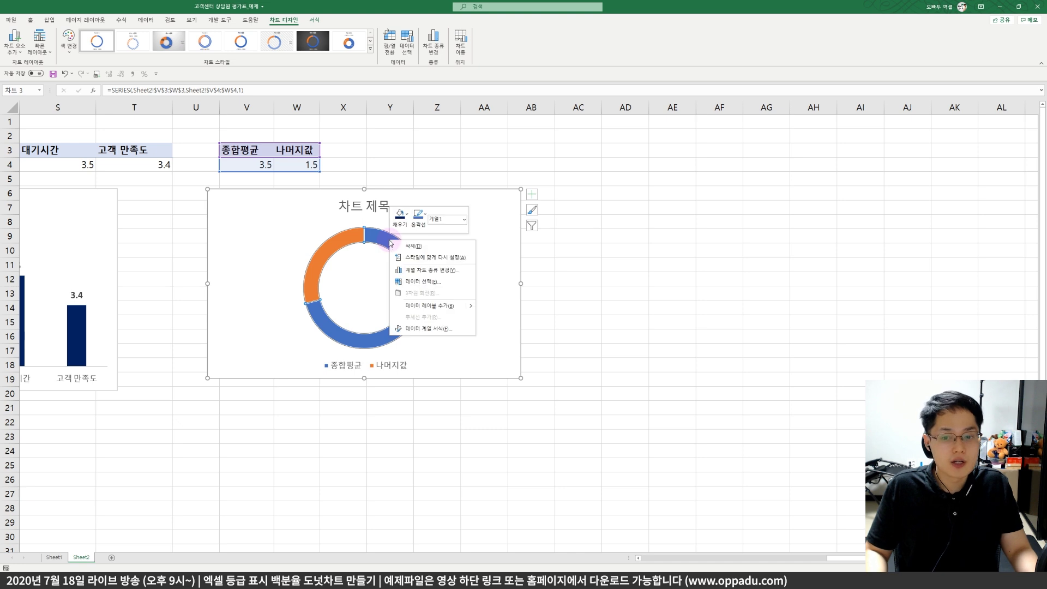
left_click(408, 282)
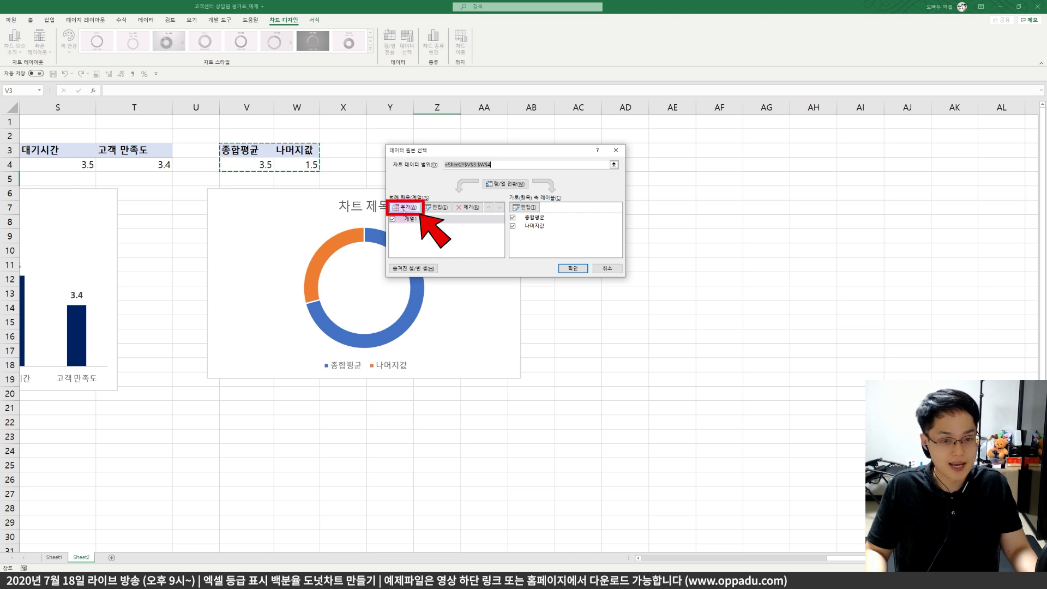
left_click(404, 209)
left_click(490, 202)
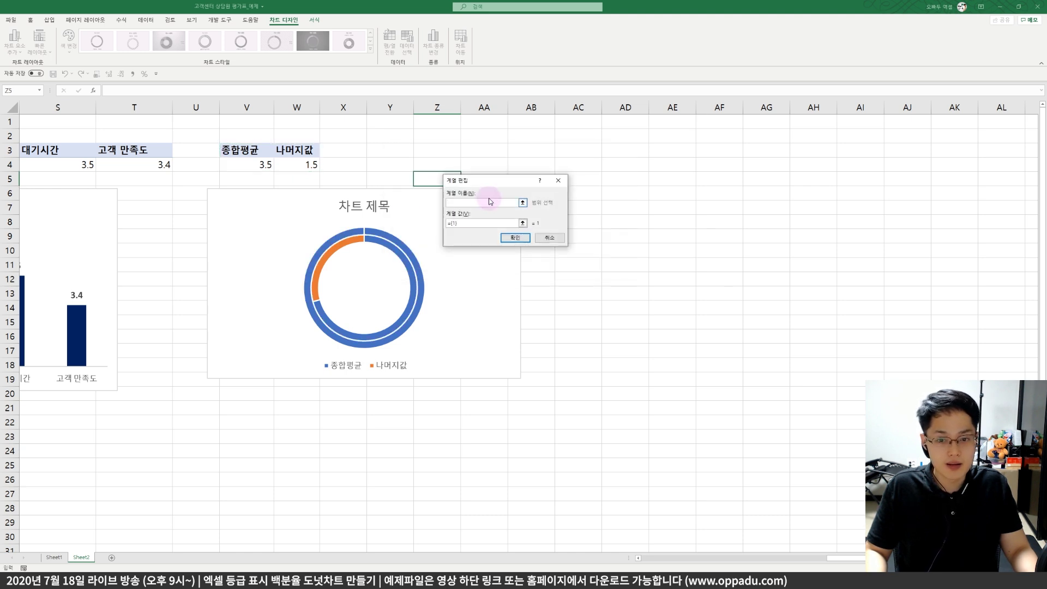
type("ㅡ")
type("배경")
Set the 배경 series values to ={1,1,1,1,1} and apply the chart's data source changes
left_click(454, 223)
left_click(500, 223)
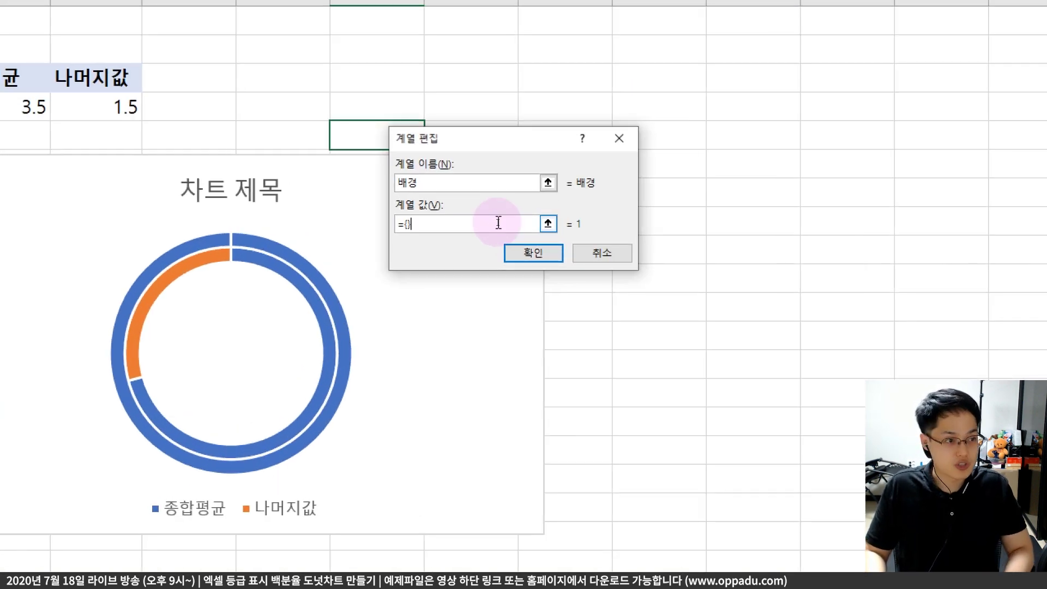
type("+")
key("Left")
key("BackSpace")
key("BackSpace")
key("BackSpace")
key("BackSpace")
key("BackSpace")
key("BackSpace")
key("BackSpace")
key("BackSpace")
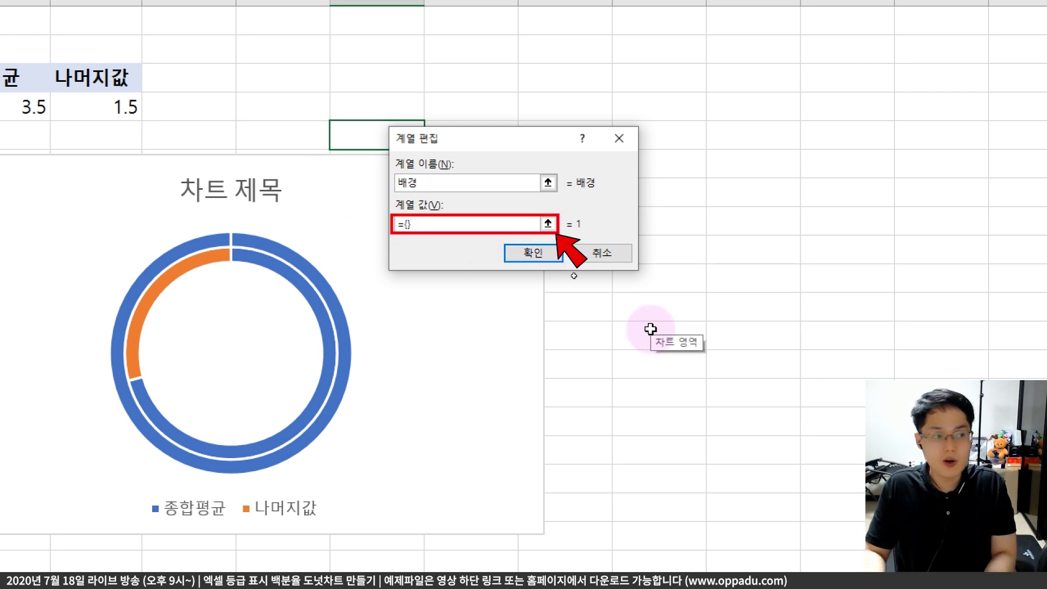
type(",1,1,1,1")
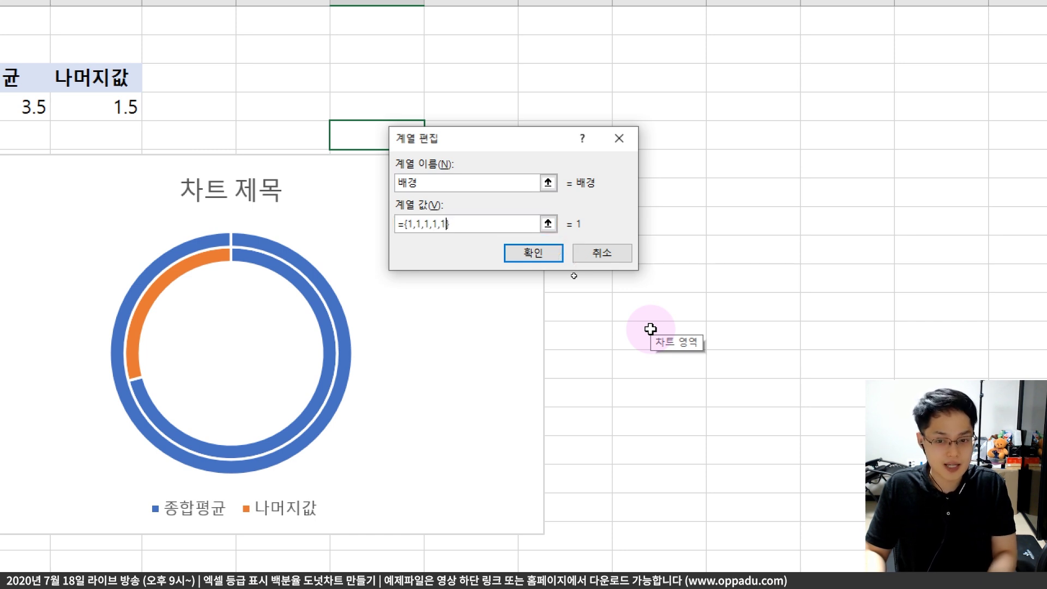
left_click(510, 252)
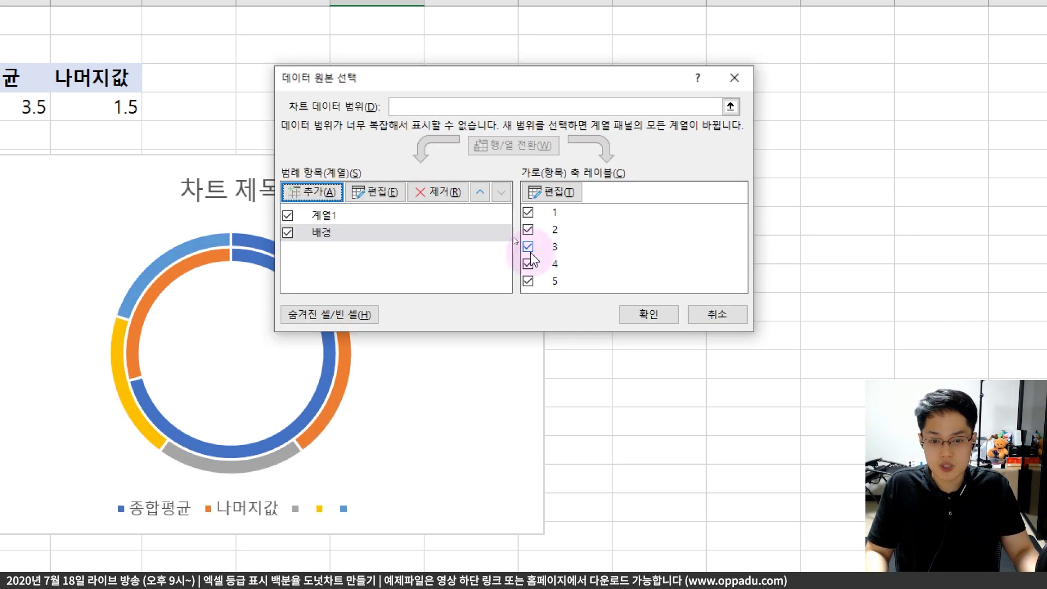
left_click(670, 320)
left_click(215, 264)
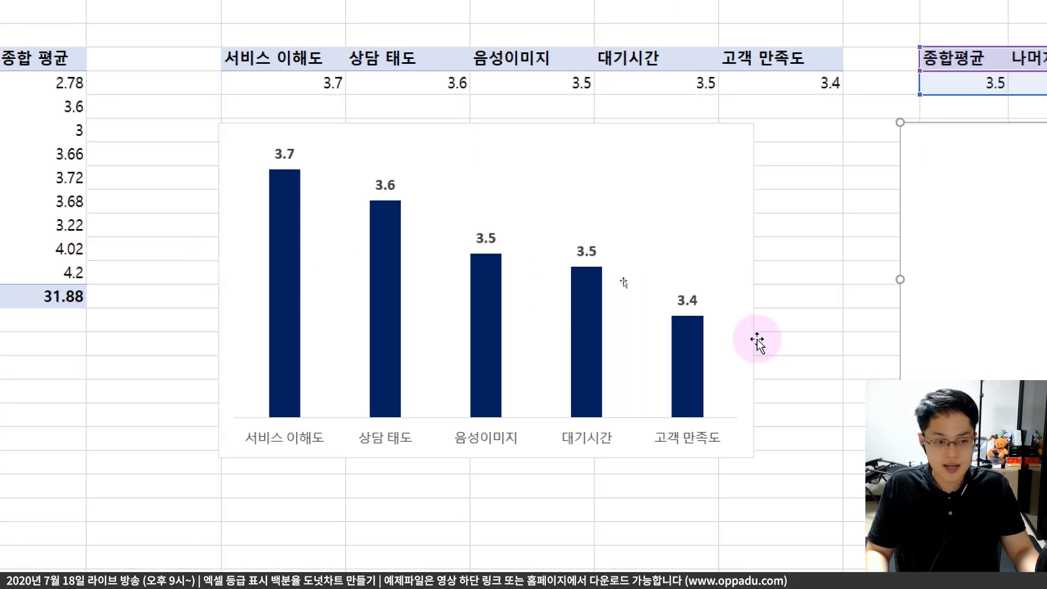
right_click(757, 340)
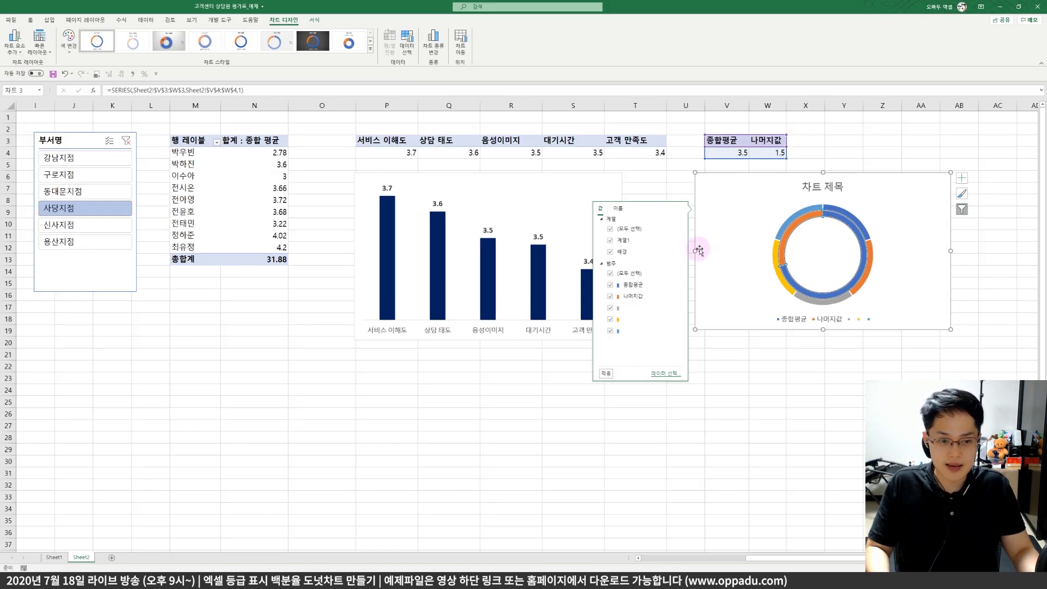
left_click(936, 217)
left_click(862, 246)
left_click(796, 164)
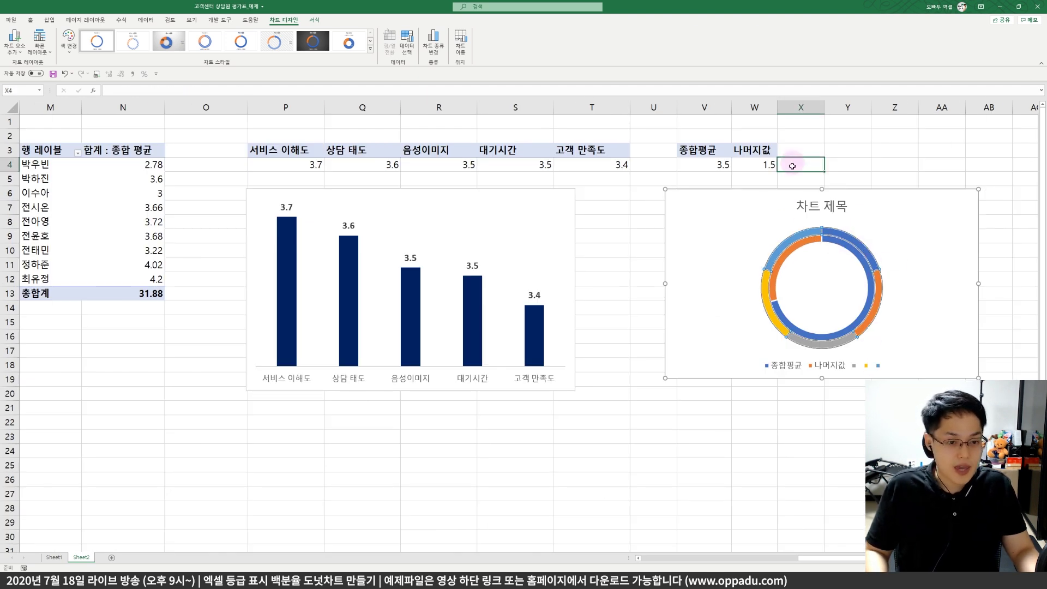
Fill the 배경 outer ring series with the standard dark blue colour
left_click(843, 235)
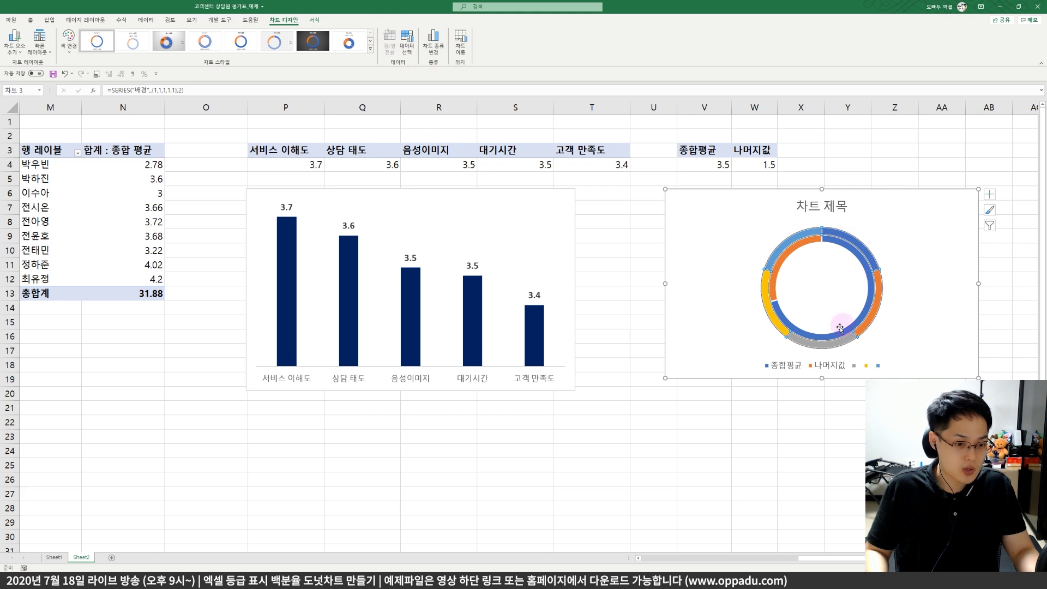
right_click(838, 234)
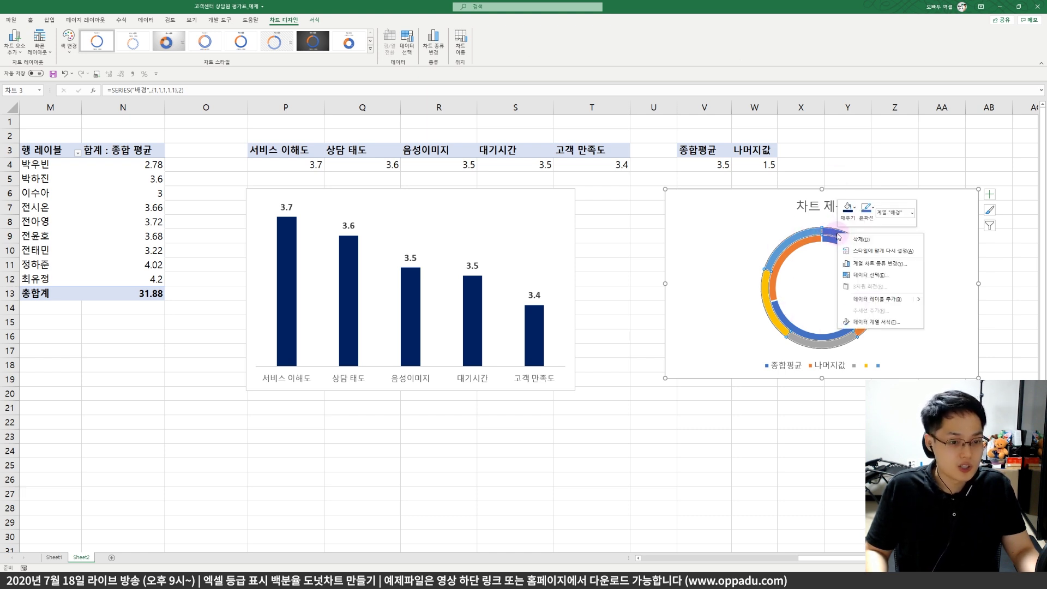
left_click(850, 216)
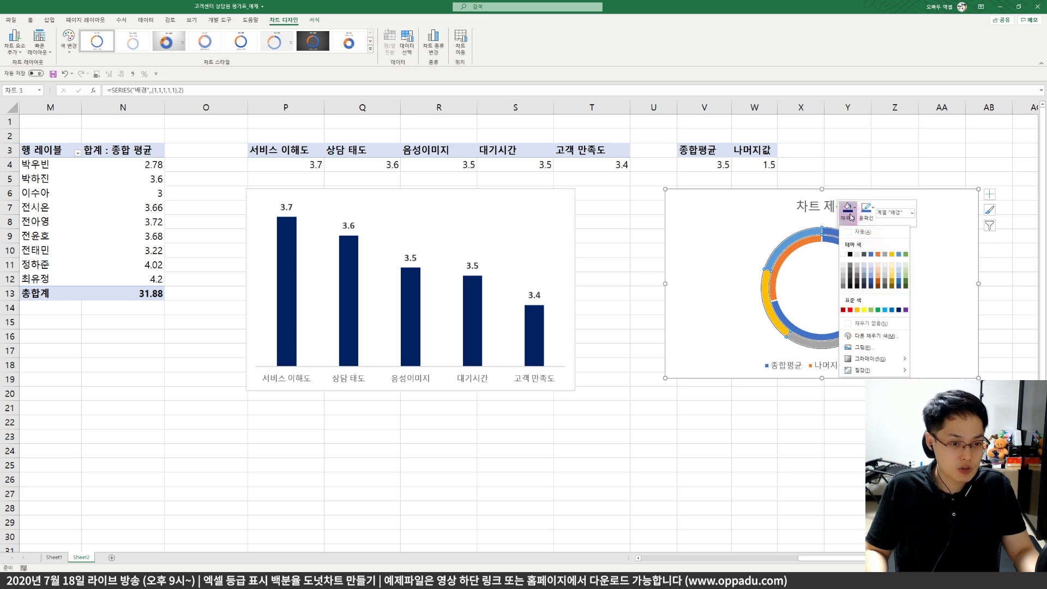
left_click(899, 312)
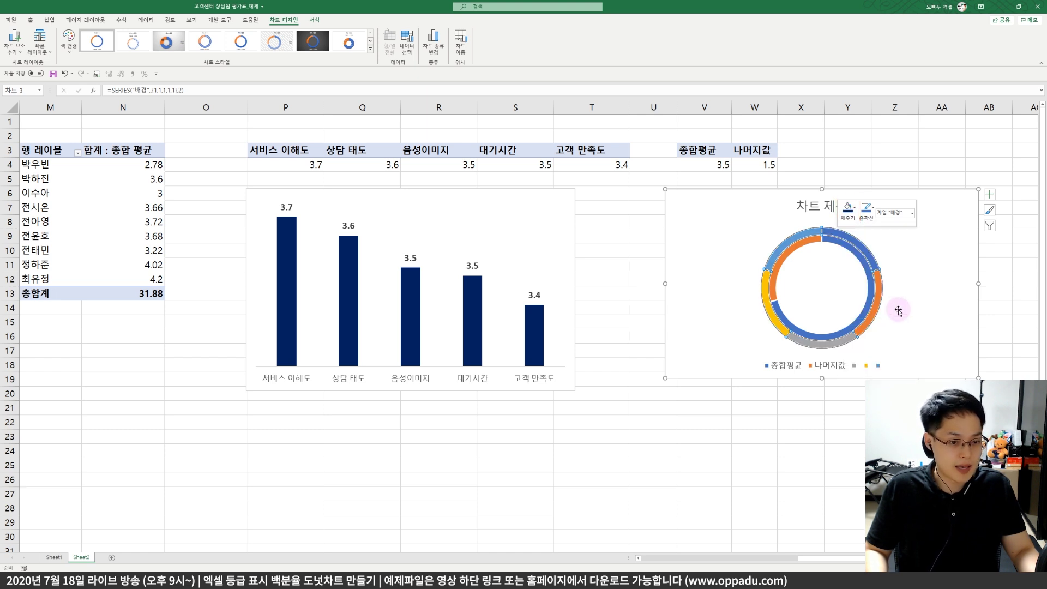
left_click(889, 164)
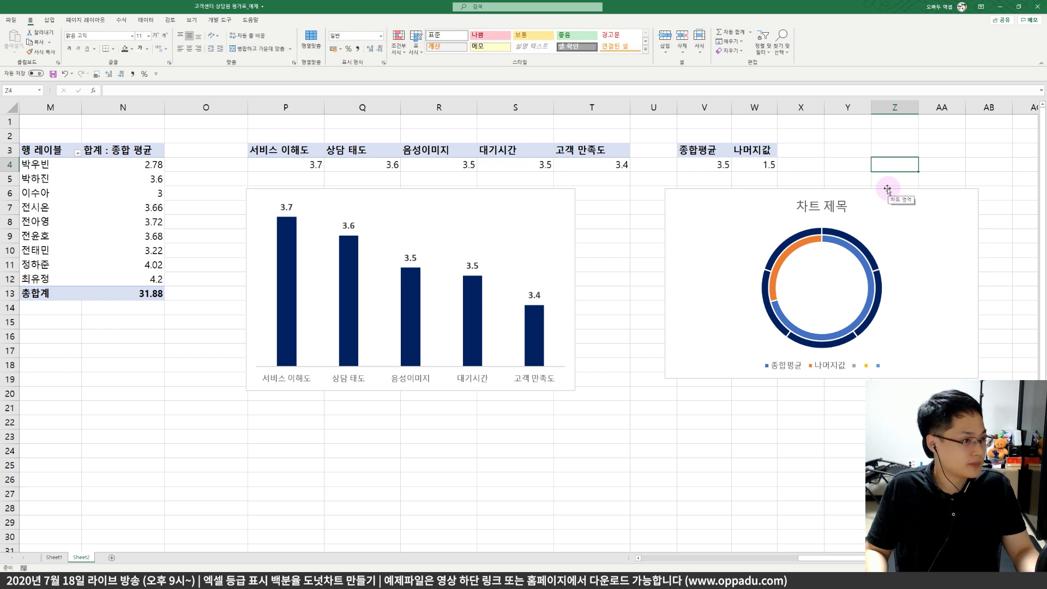
Change the chart type settings so that 계열1 is plotted on the secondary axis (보조 축) as a doughnut
right_click(810, 236)
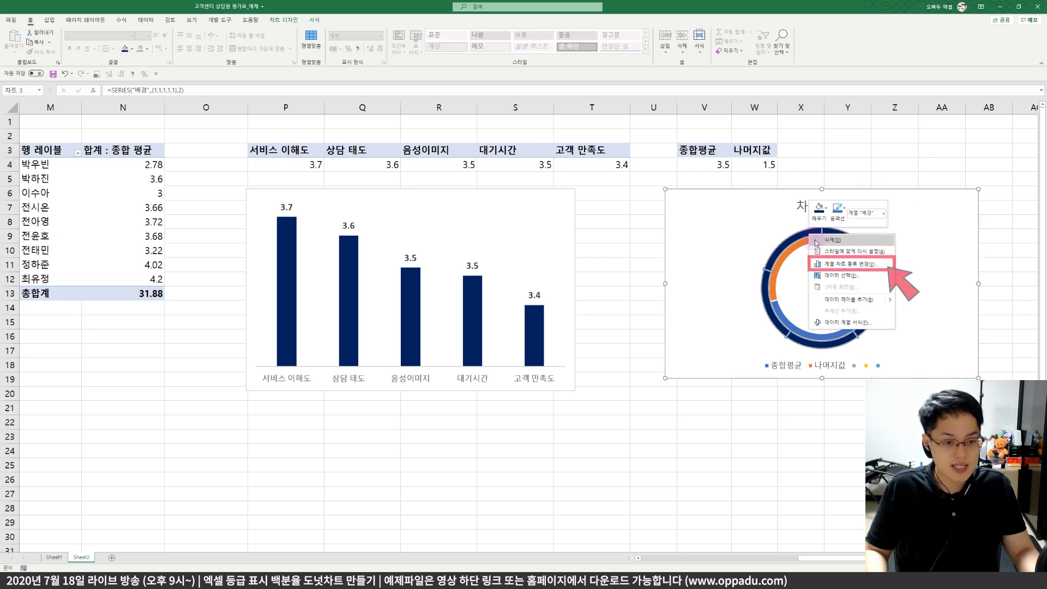
left_click(827, 264)
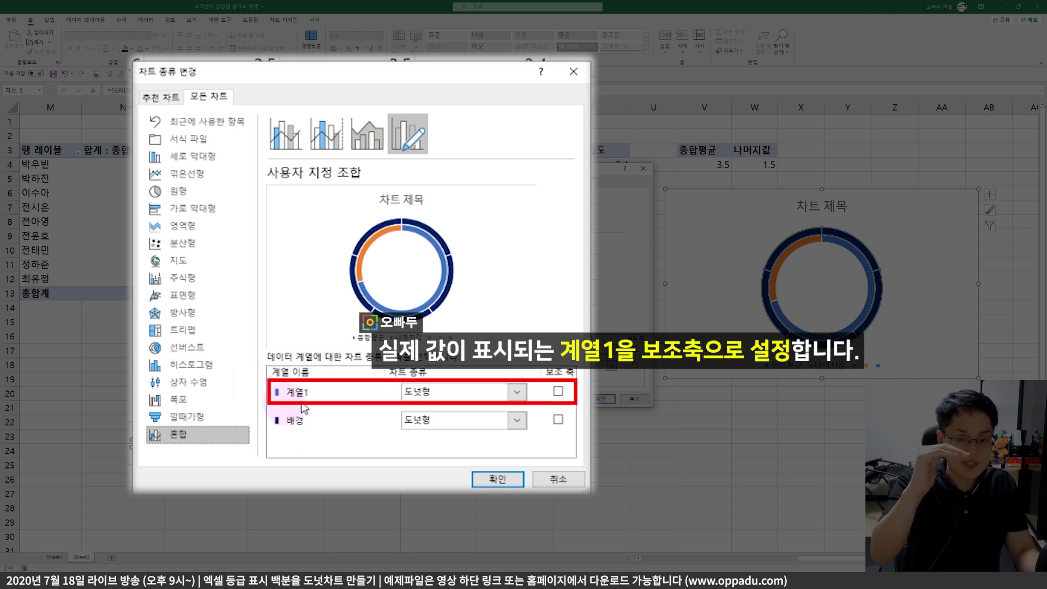
left_click(558, 392)
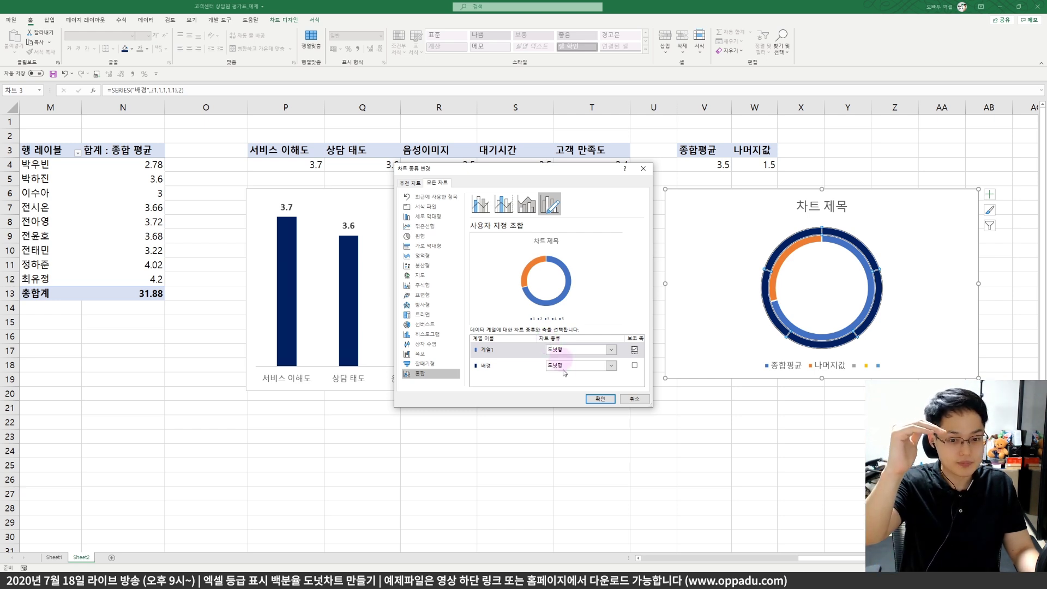
left_click(600, 399)
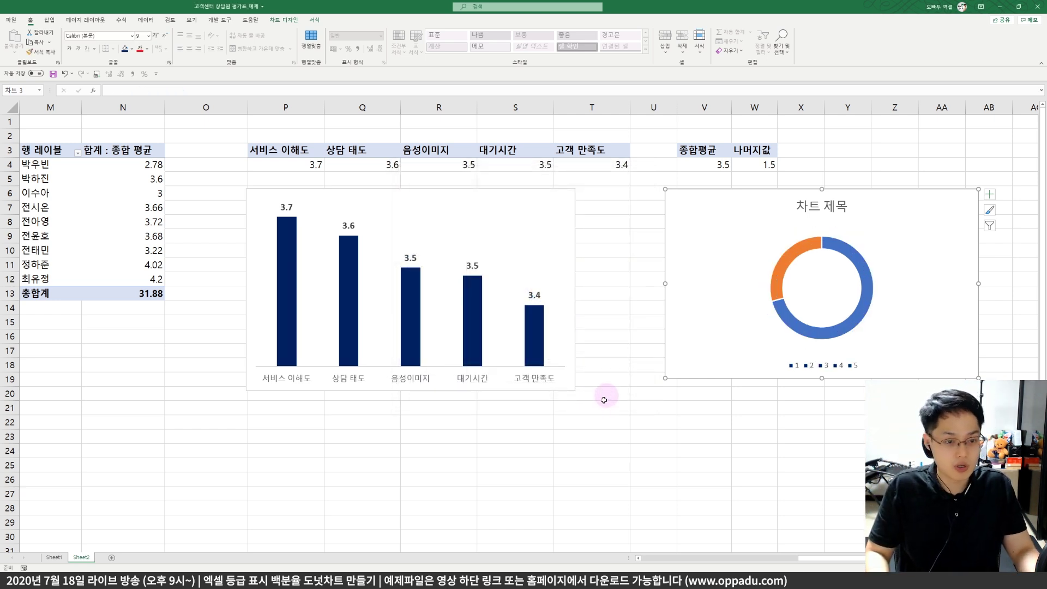
Move the doughnut chart next to the bar chart and set the doughnut hole size of 계열1 to 60%
left_click(863, 290)
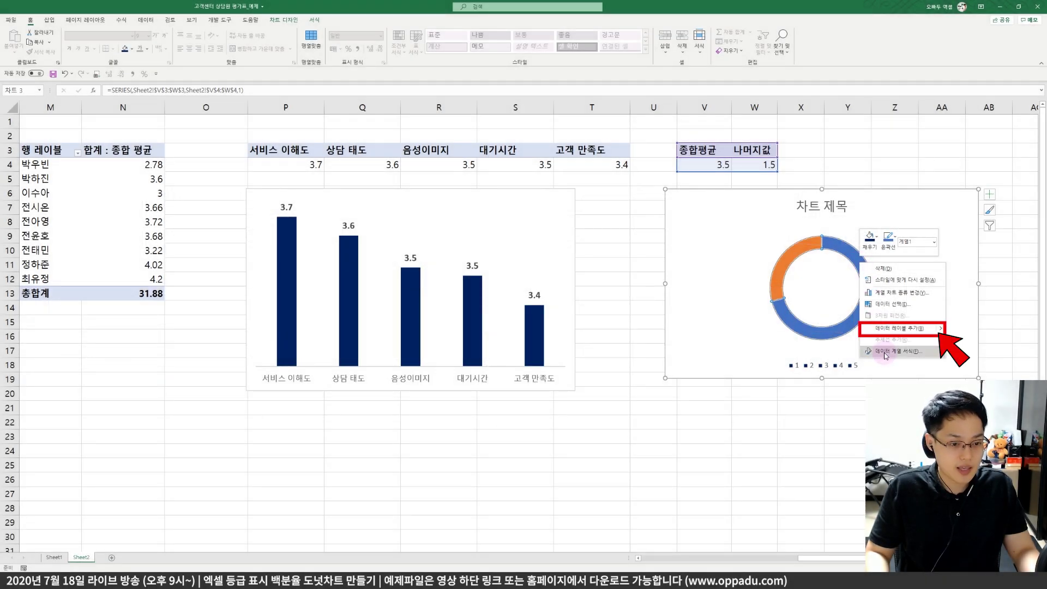
left_click(885, 354)
left_click_drag(763, 194, 644, 188)
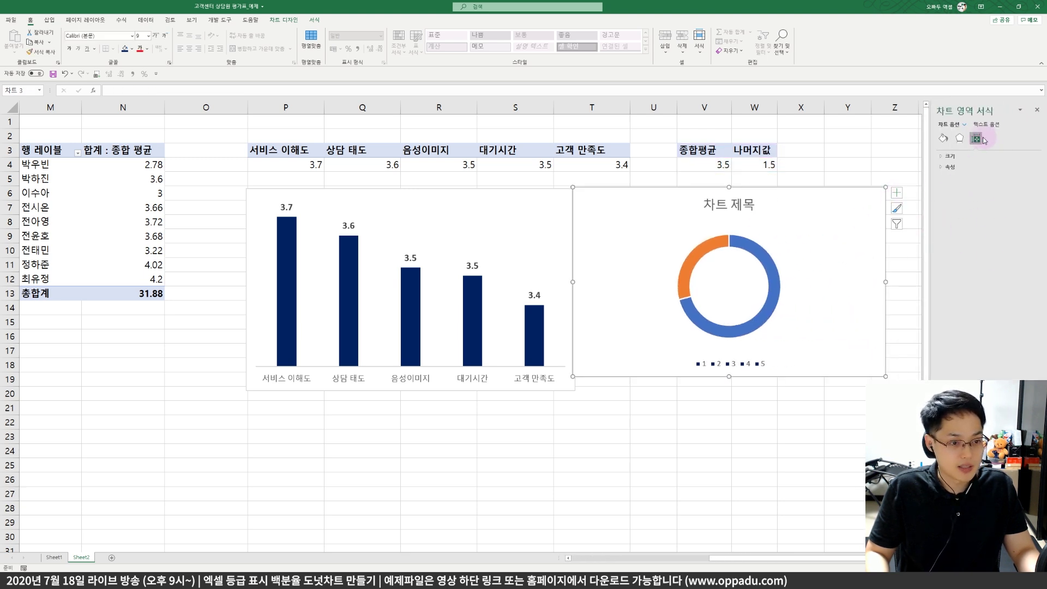
left_click(943, 138)
right_click(758, 256)
left_click(799, 343)
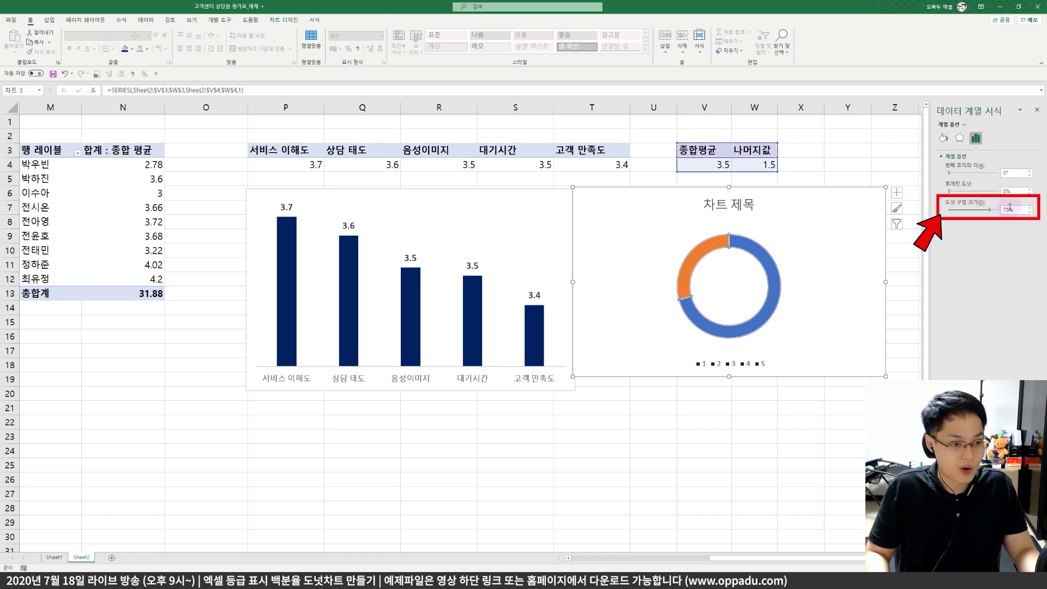
left_click(991, 211)
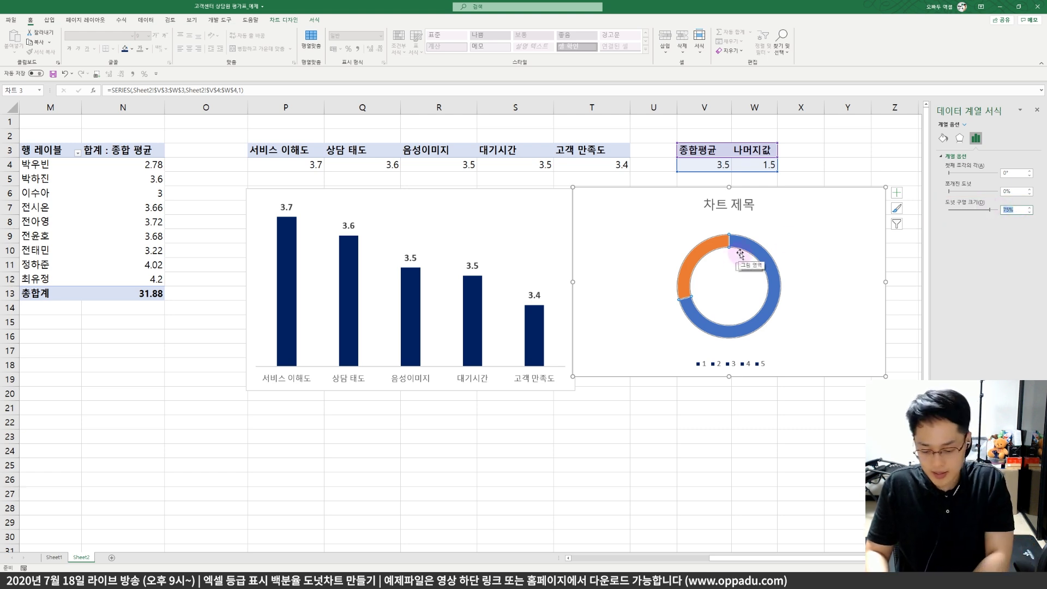
key("Return")
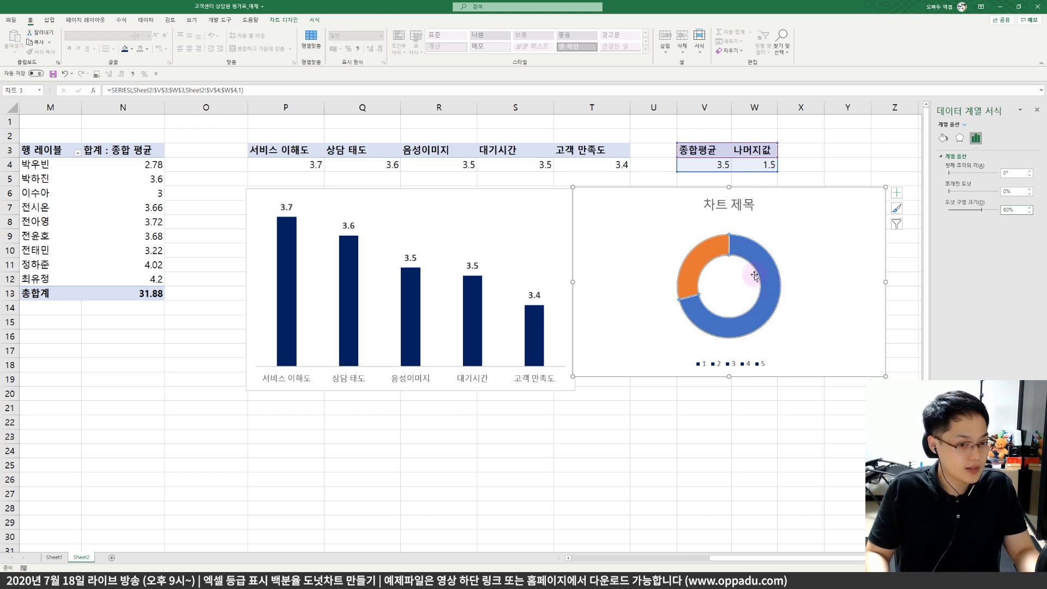
Set the doughnut hole size of the 배경 series to 60%
left_click(965, 124)
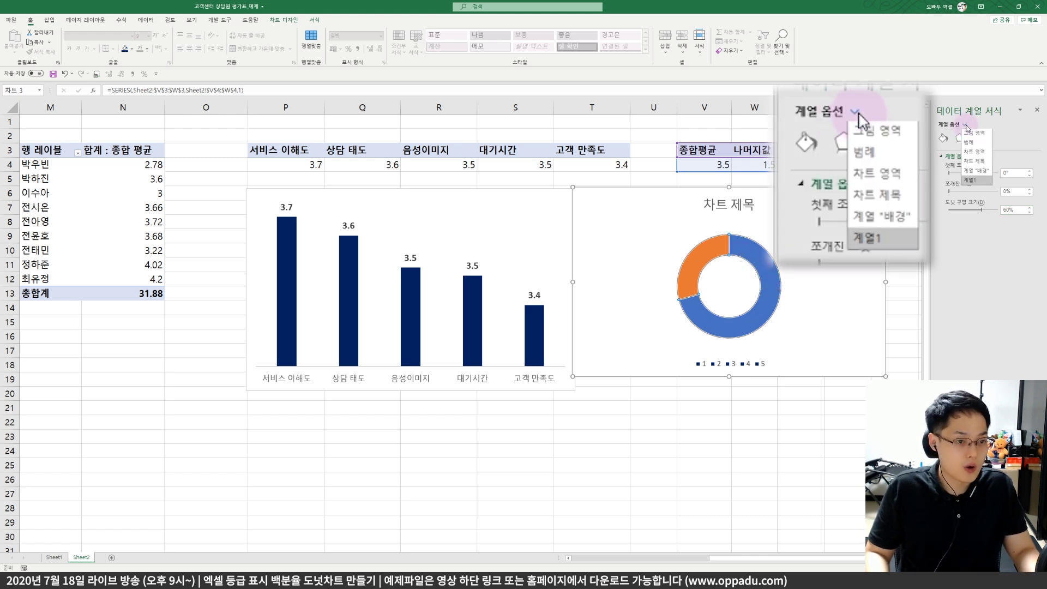
left_click(981, 171)
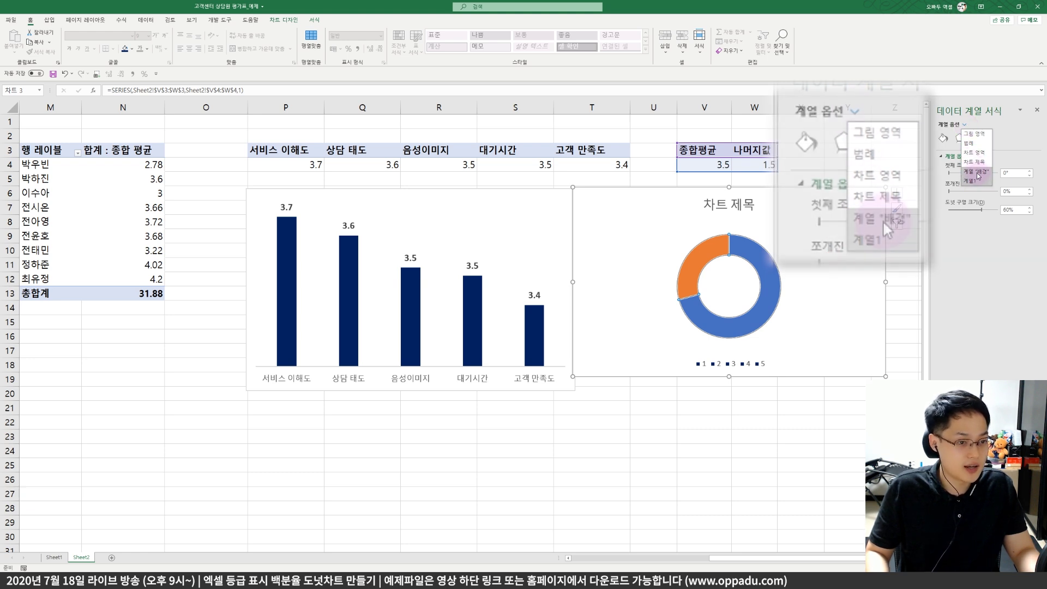
key("super+space")
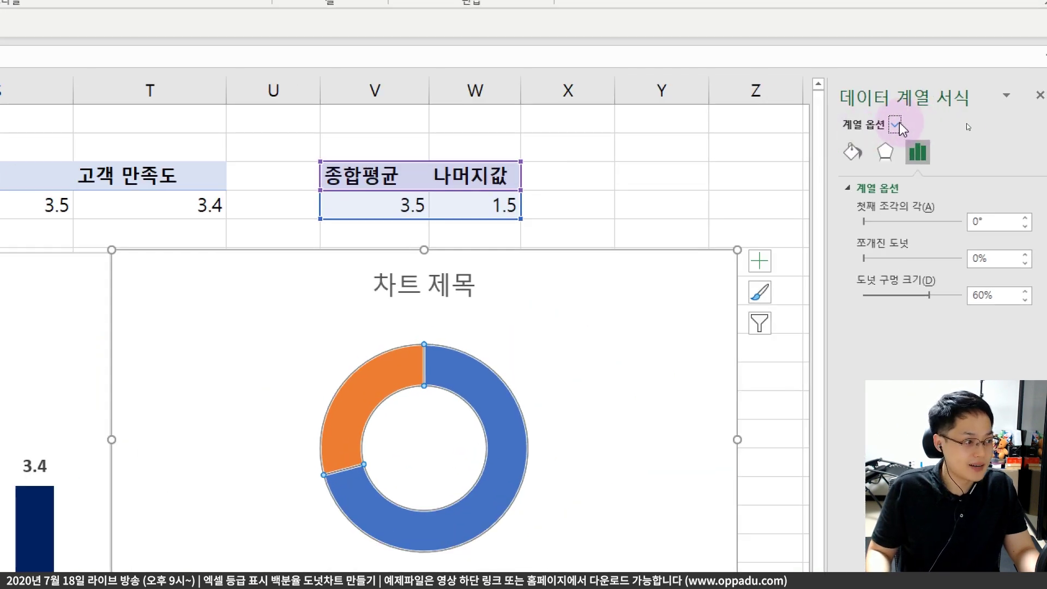
left_click(896, 125)
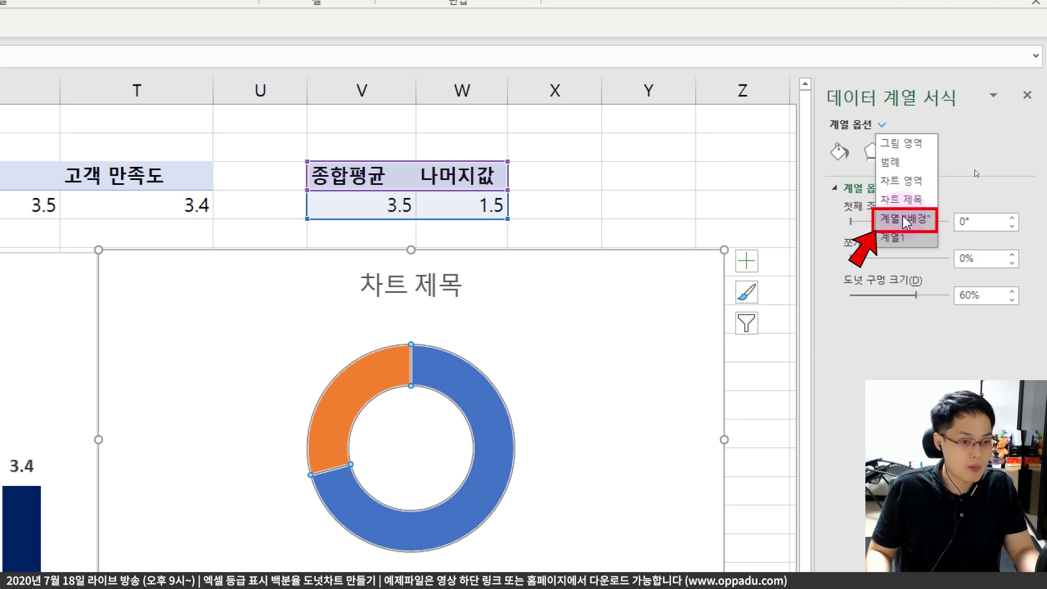
left_click(918, 220)
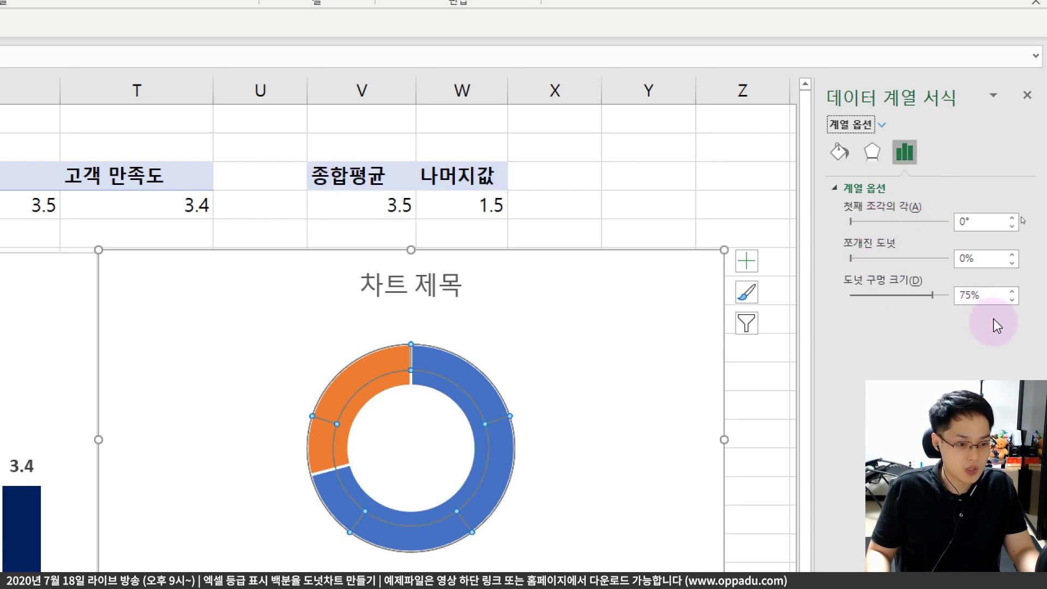
left_click_drag(994, 290, 894, 297)
type("60%")
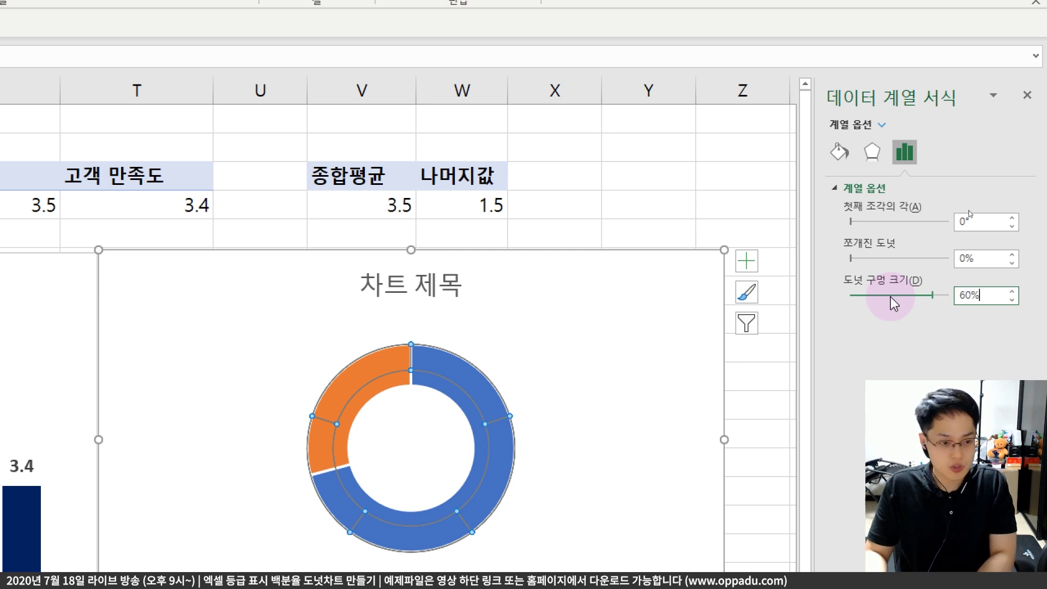
key("Return")
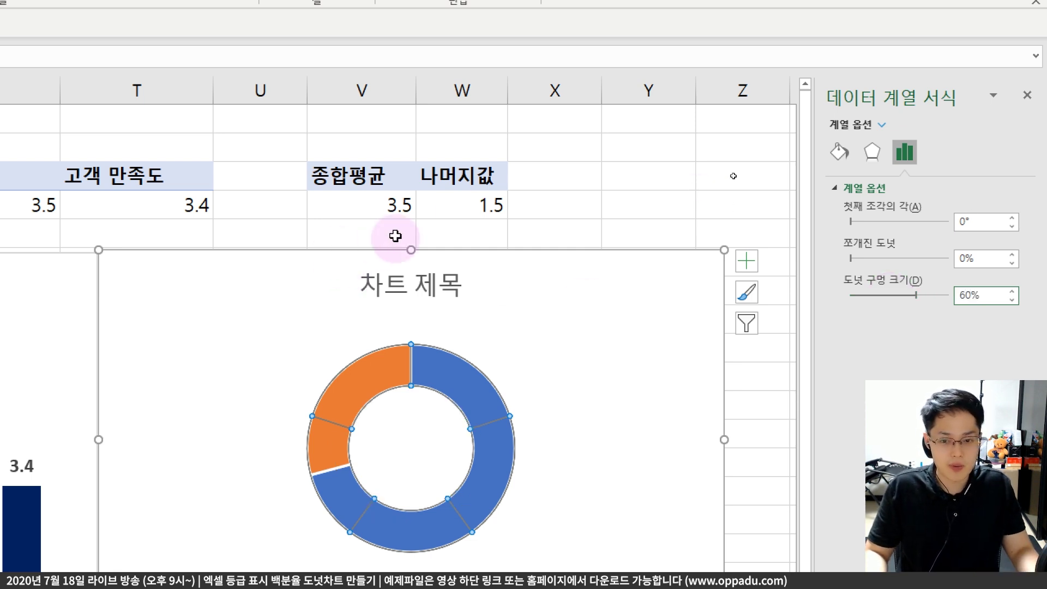
left_click(607, 181)
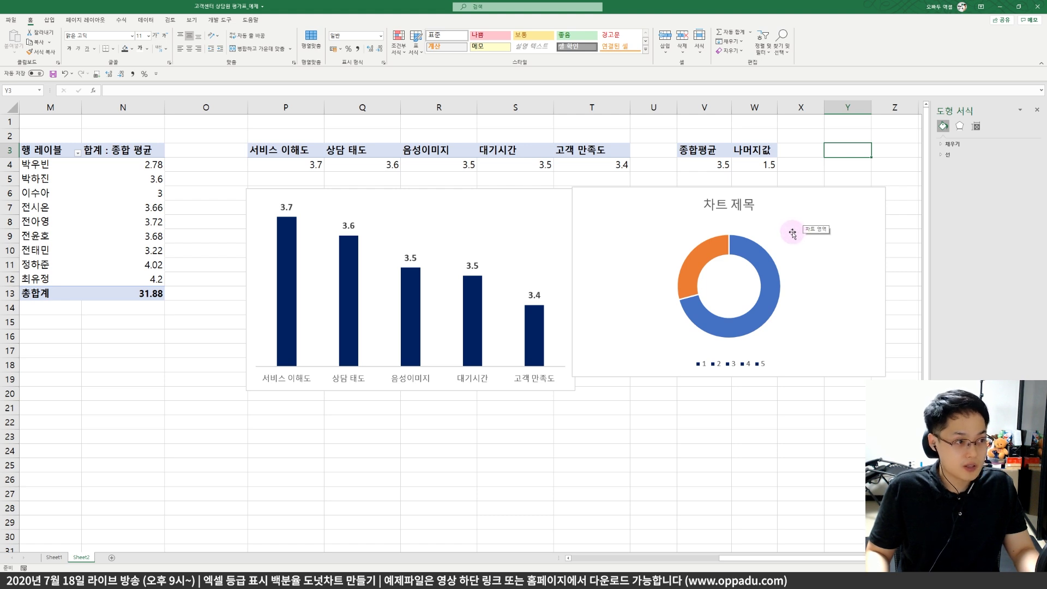
Shift the doughnut chart slightly away from the bar chart and set the 종합평균 slice of 계열1 to no fill (채우기 없음)
left_click(743, 249)
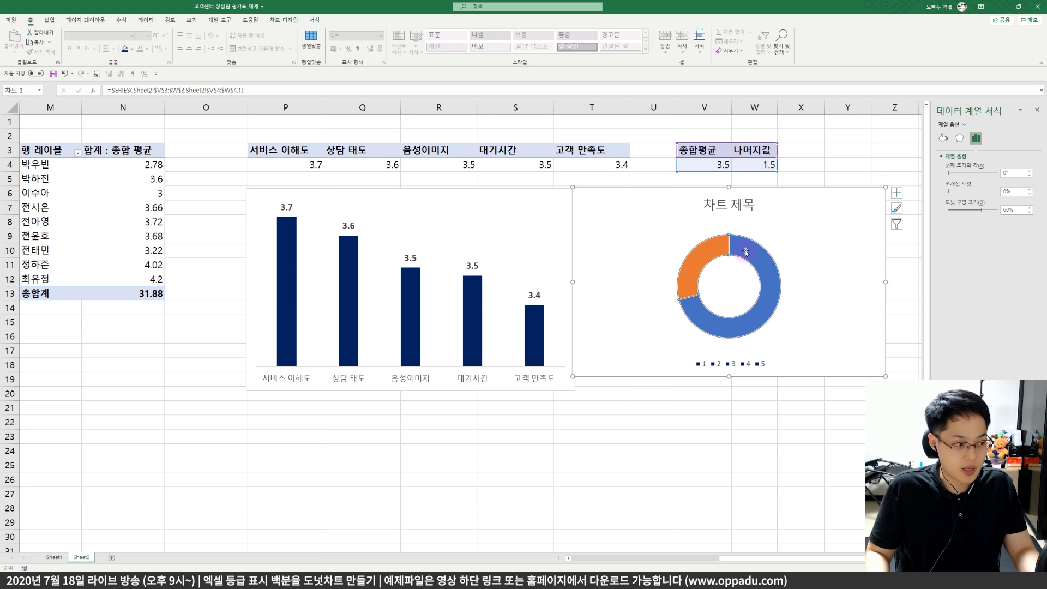
left_click_drag(739, 236, 759, 238)
left_click(762, 243)
left_click(774, 253)
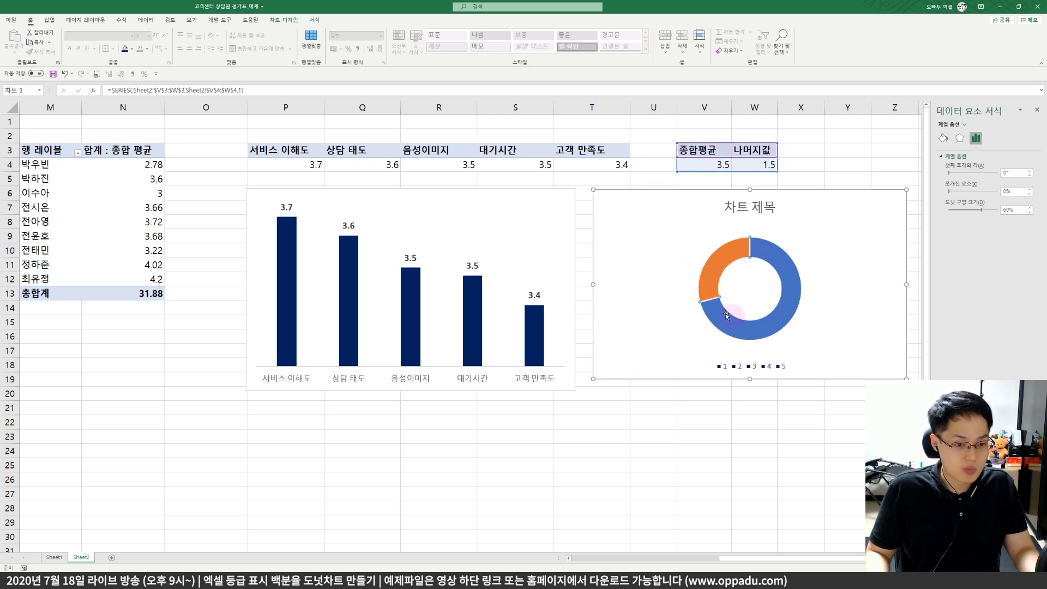
left_click_drag(725, 332, 786, 258)
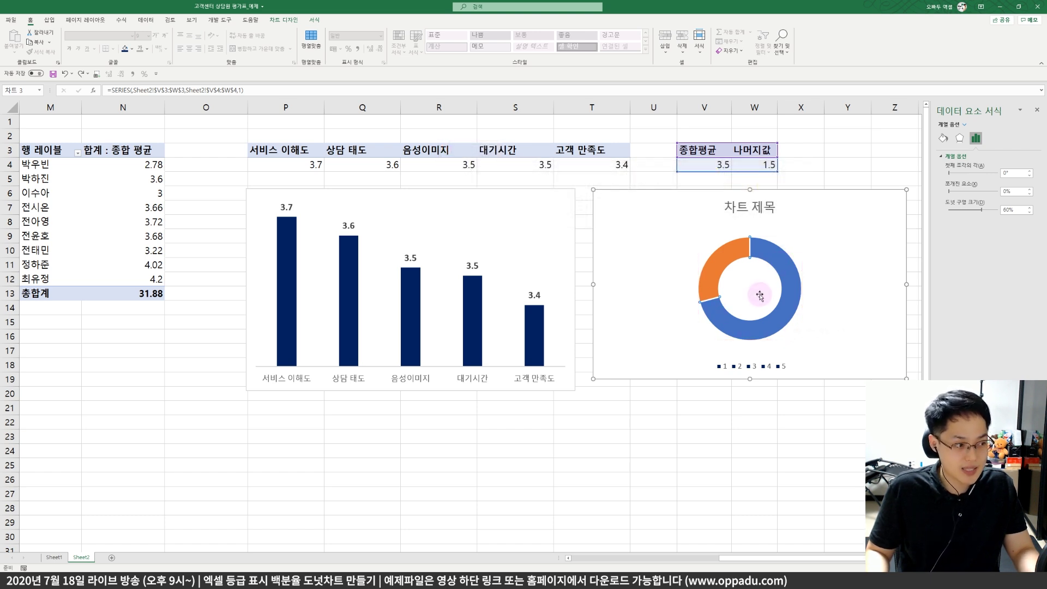
right_click(778, 256)
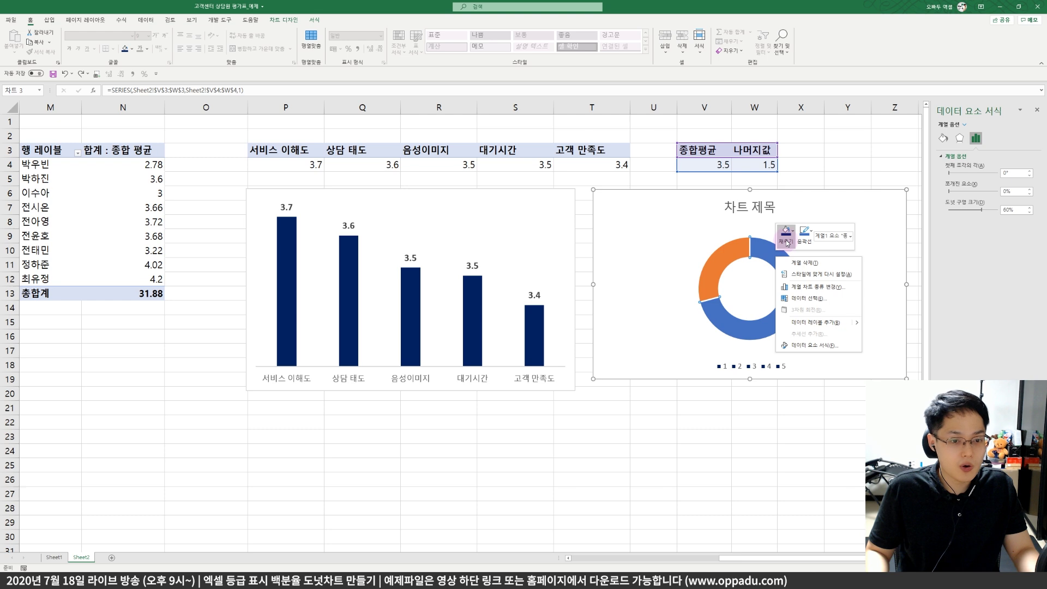
left_click(787, 243)
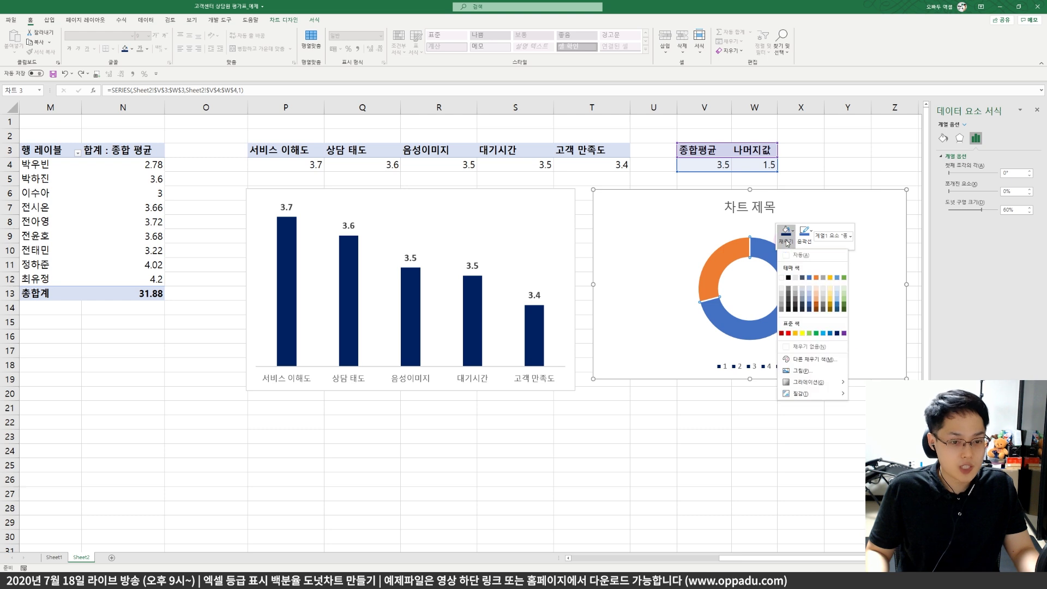
left_click(802, 348)
left_click(773, 265)
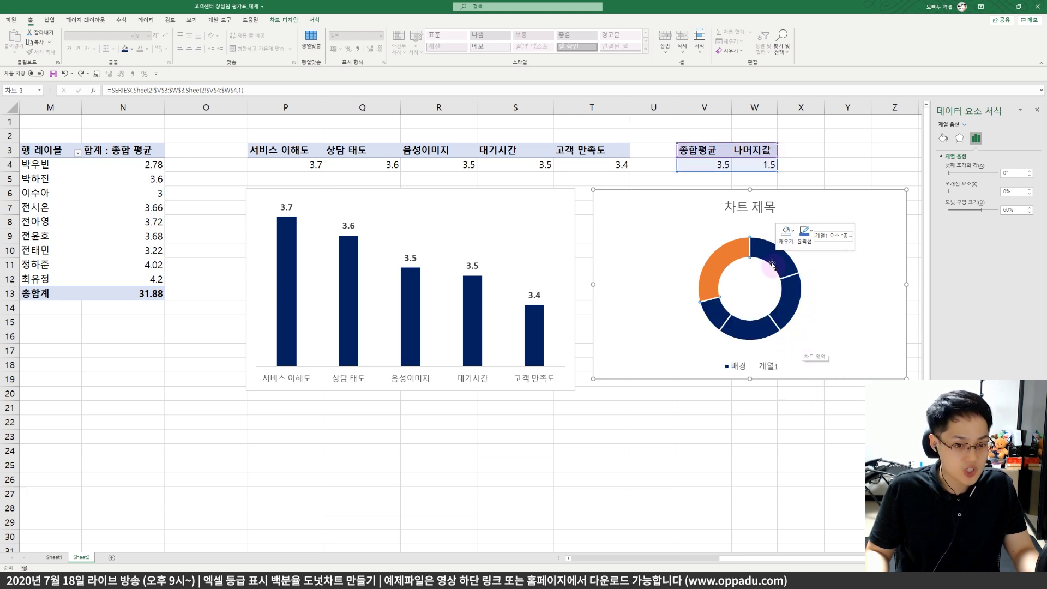
Fill the 나머지값 slice of 계열1 with white
right_click(727, 253)
left_click(738, 229)
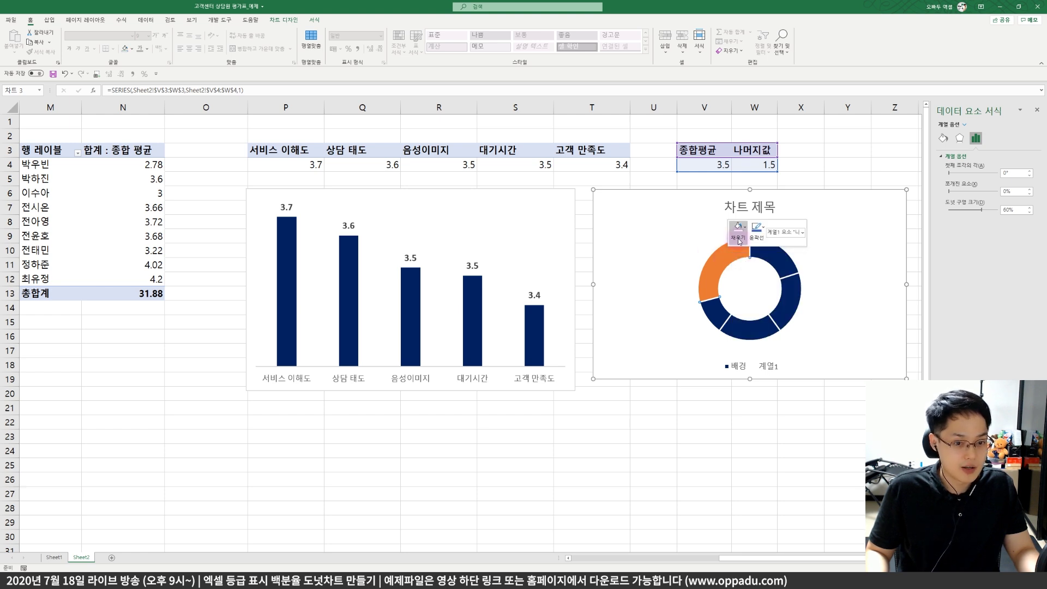
left_click(735, 275)
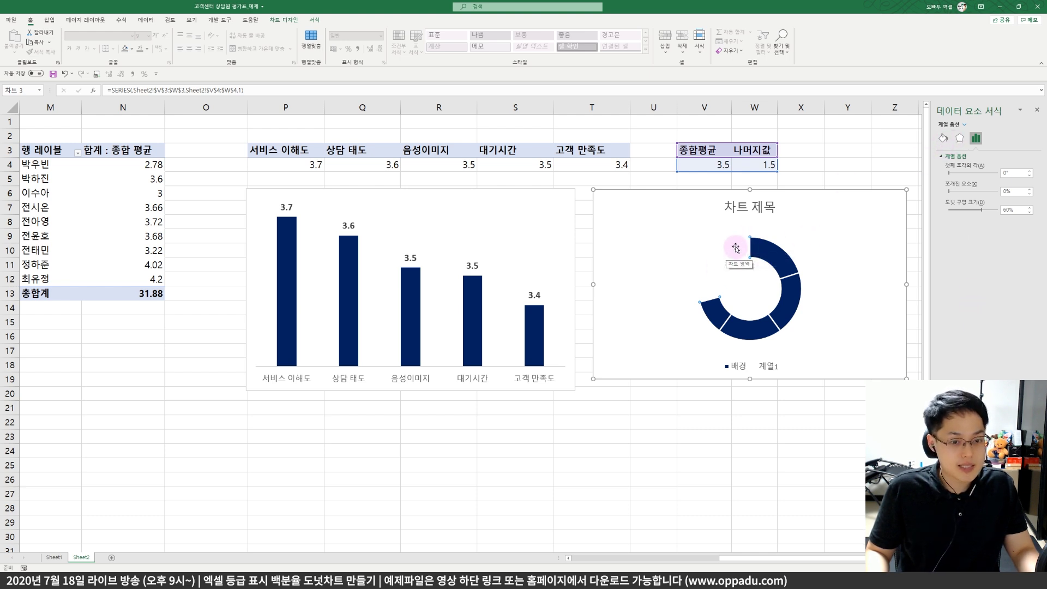
Set the solid fill transparency (투명도) of the 나머지값 slice to 20%
mouse_move(748, 245)
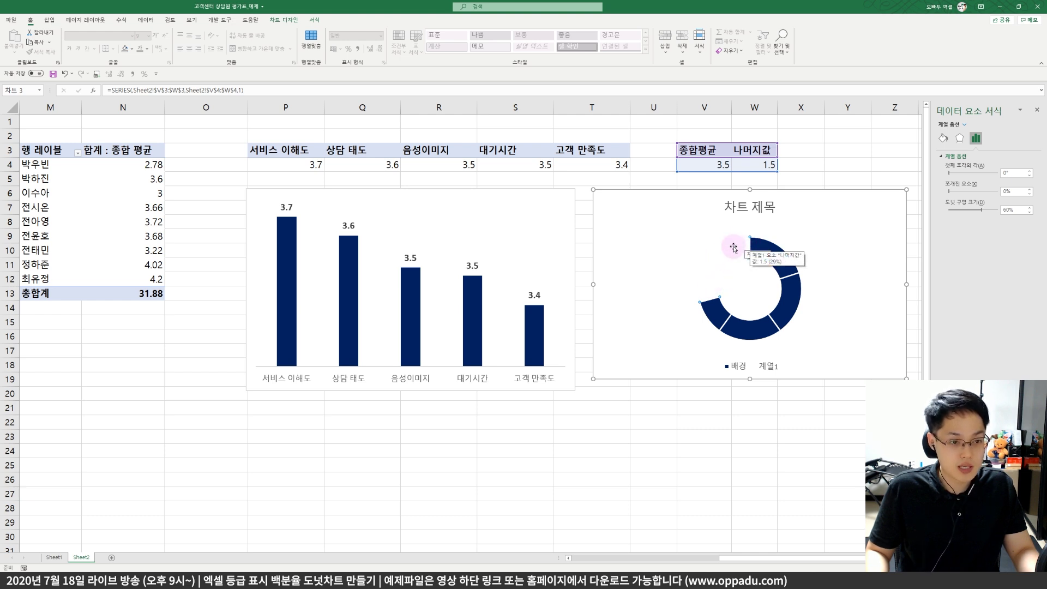
left_click(943, 138)
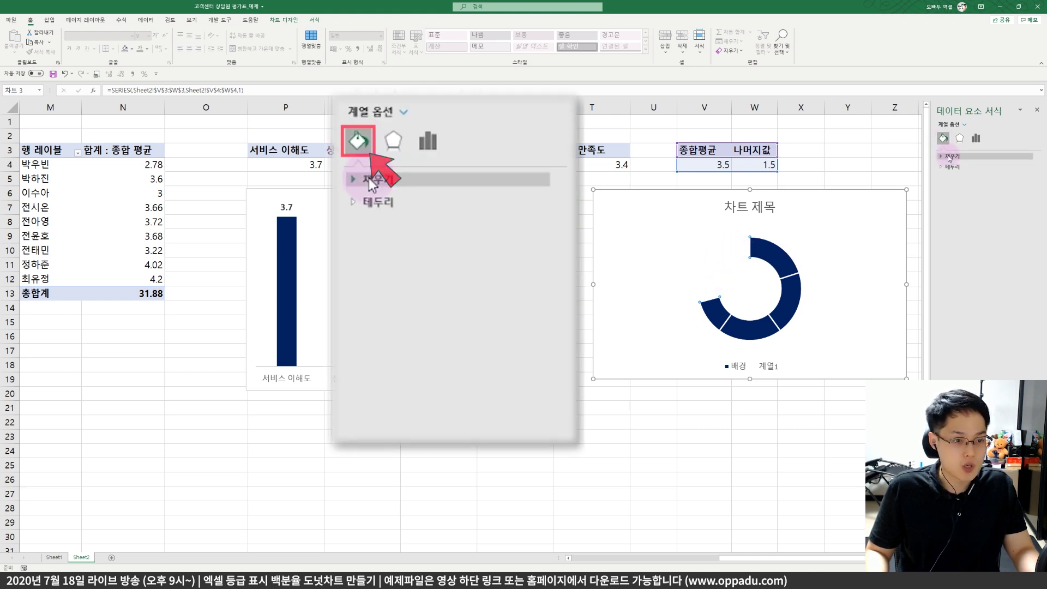
left_click(944, 158)
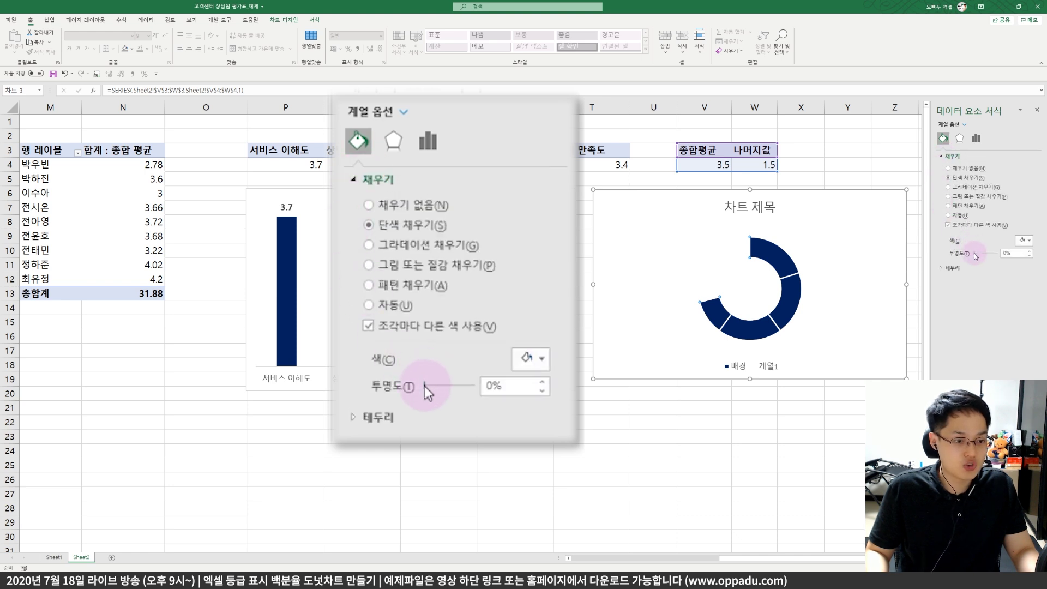
left_click_drag(975, 253, 980, 256)
double_click(1012, 254)
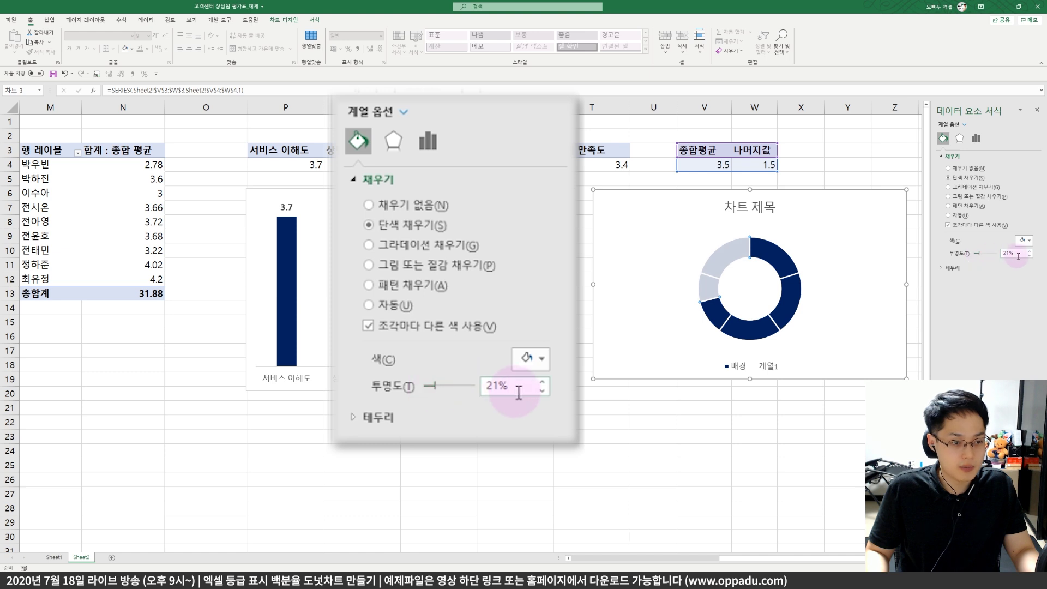
type("20%")
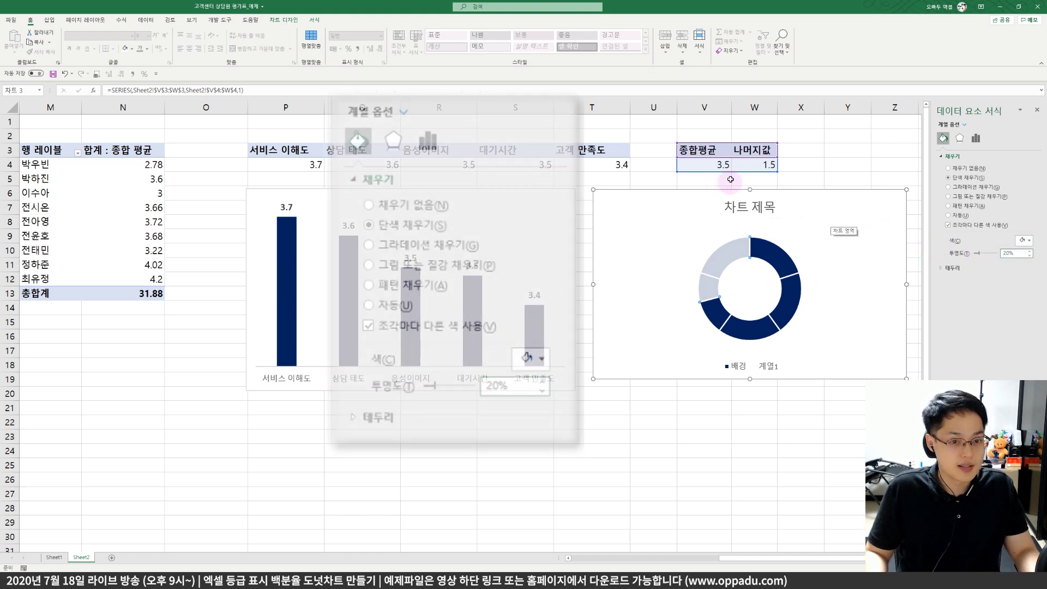
Move the 부서명 slicer below the bar and doughnut charts and close the formatting pane
left_click(714, 173)
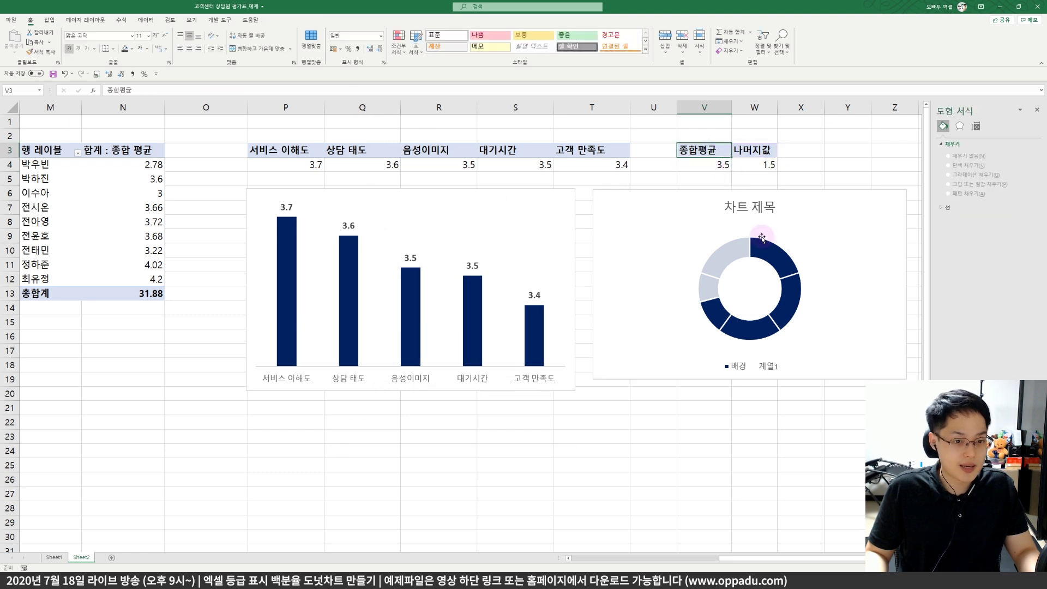
left_click(789, 289)
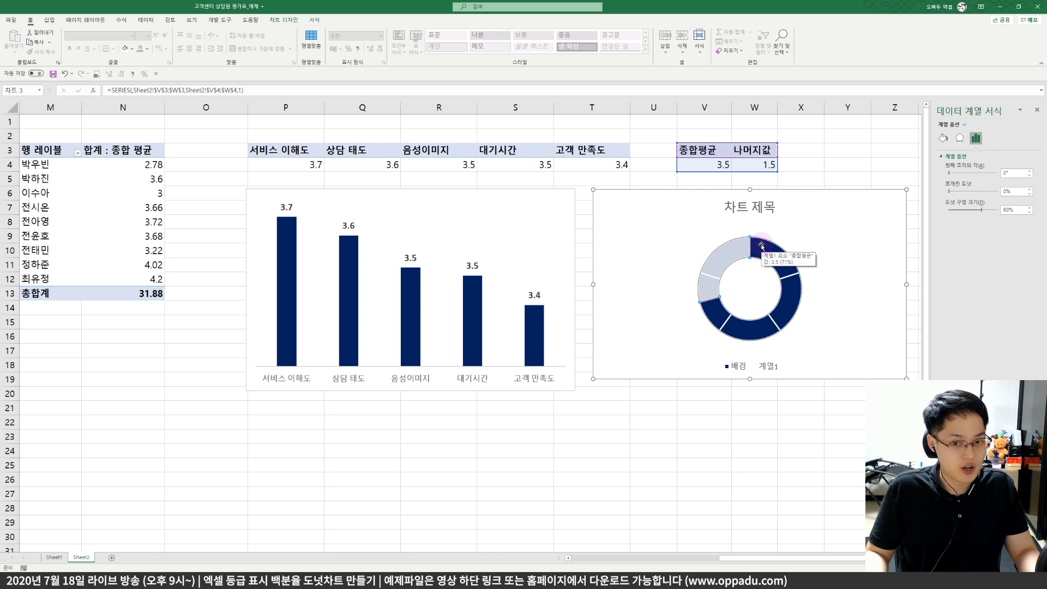
left_click(545, 179)
scroll(415, 189, "down", 1, "ctrl")
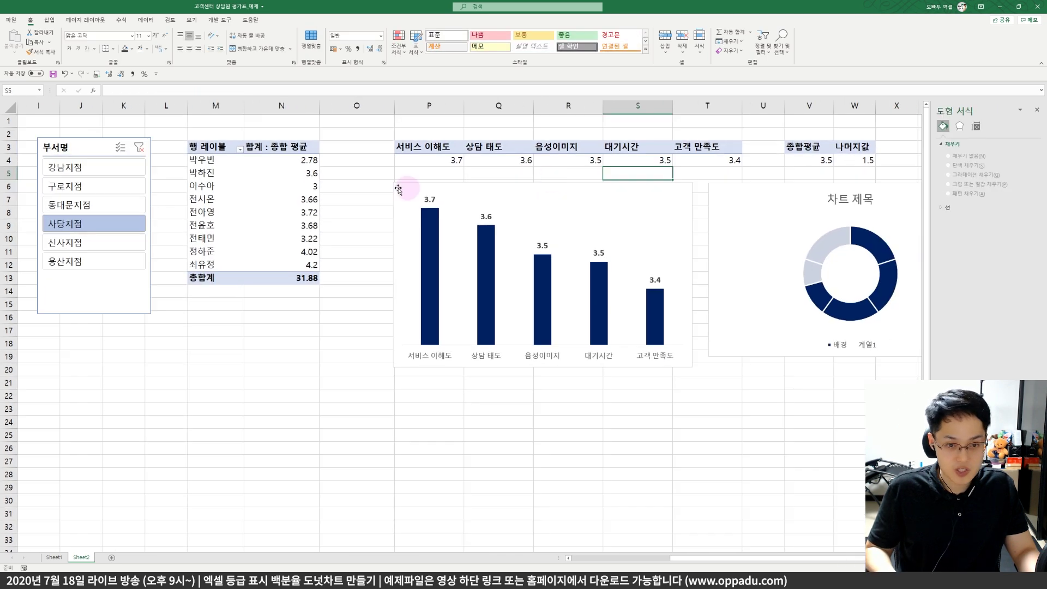
left_click_drag(108, 144, 688, 372)
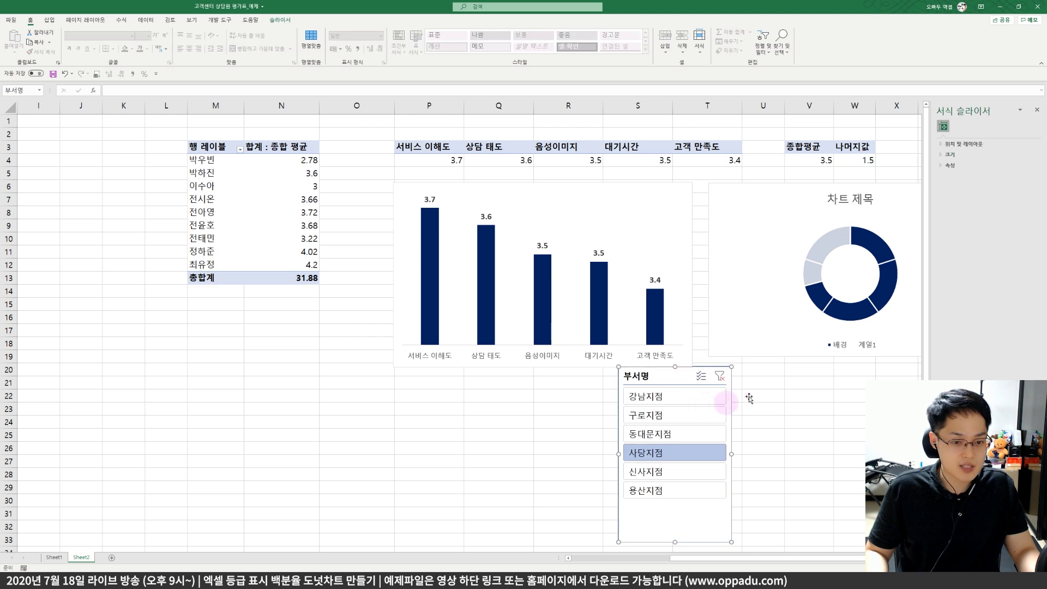
left_click(1038, 110)
Filter by each 부서명 branch in turn, ending on 강남지점, to check how the doughnut chart responds
left_click(677, 395)
left_click(679, 411)
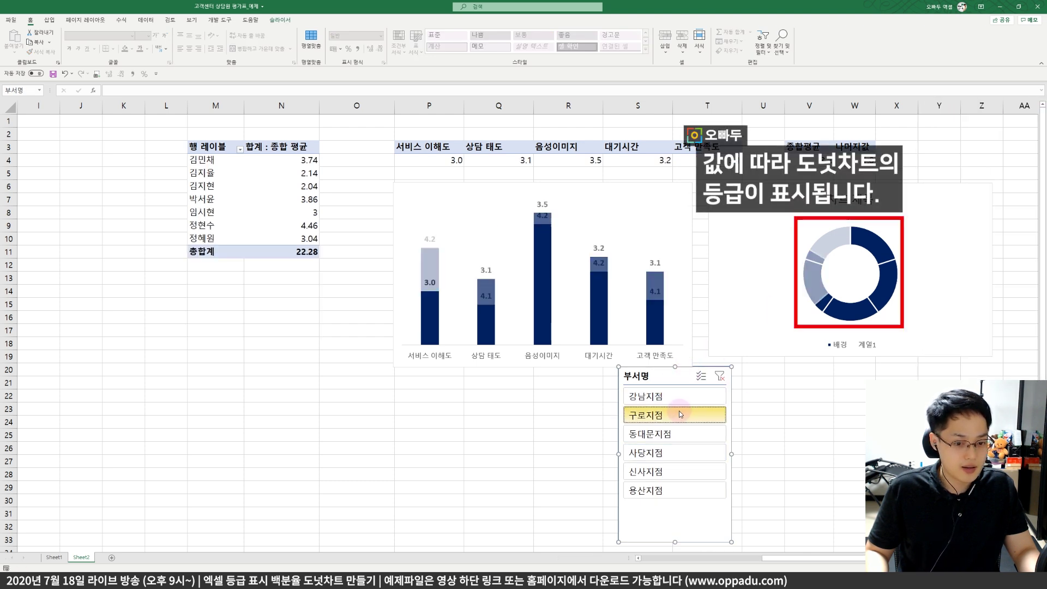
left_click(680, 428)
left_click(676, 454)
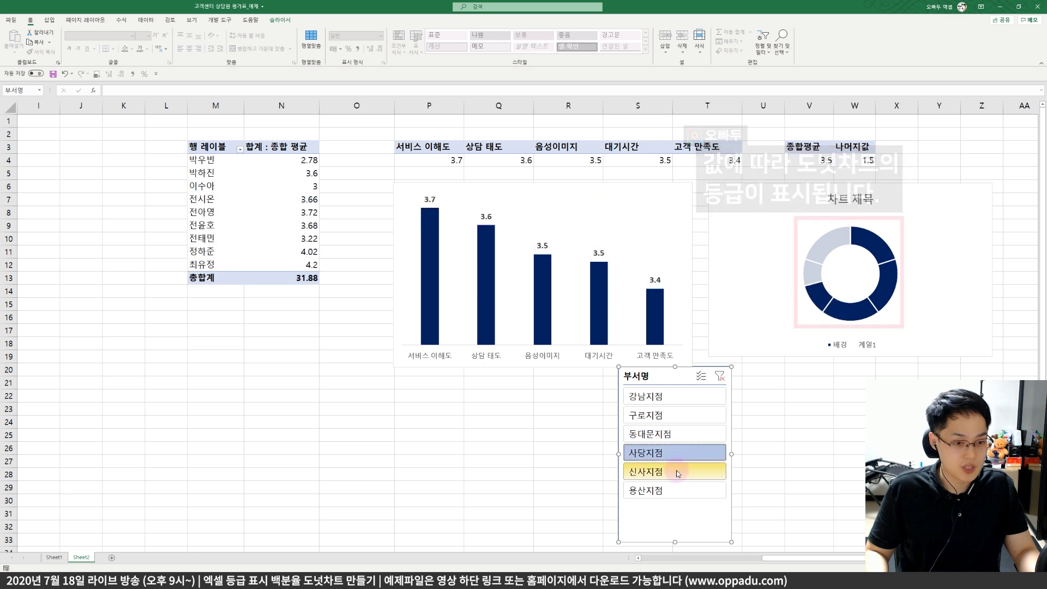
left_click(677, 473)
left_click(679, 490)
left_click(679, 434)
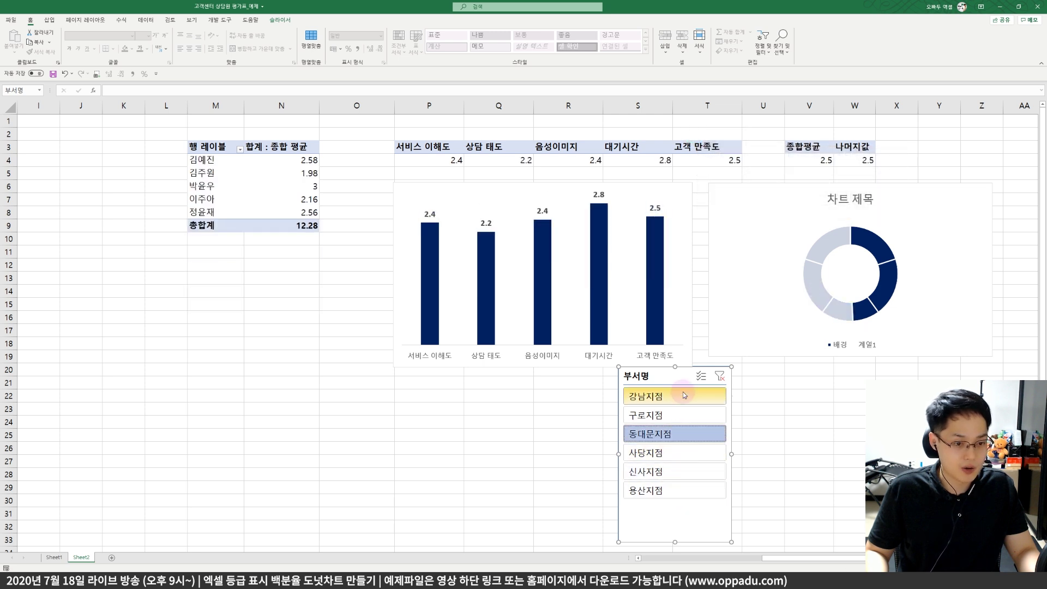
left_click(685, 395)
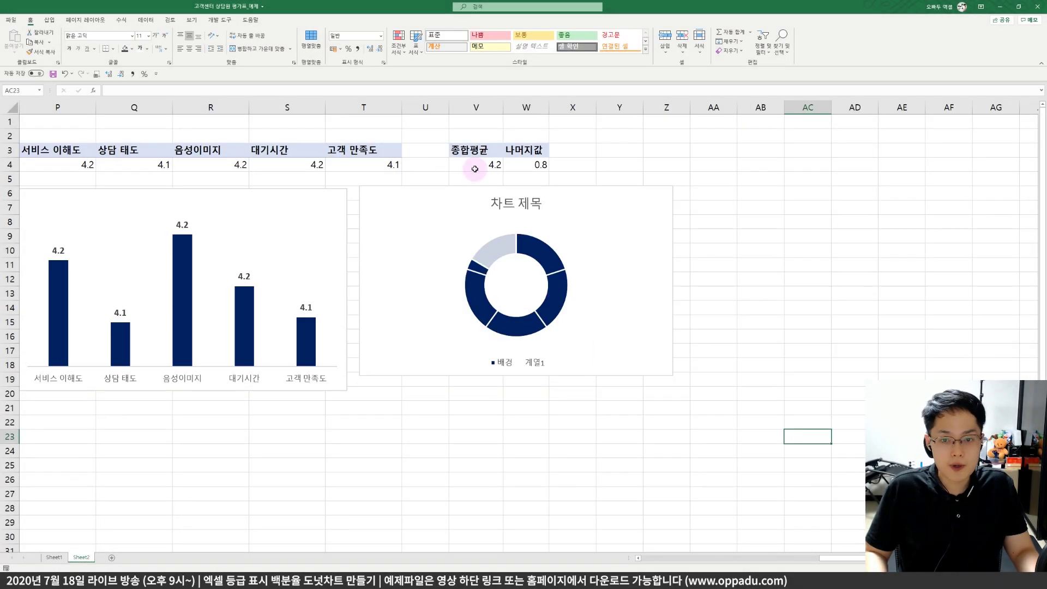
Move the doughnut chart down, further below the 종합평균 and 나머지값 cells
left_click(475, 169)
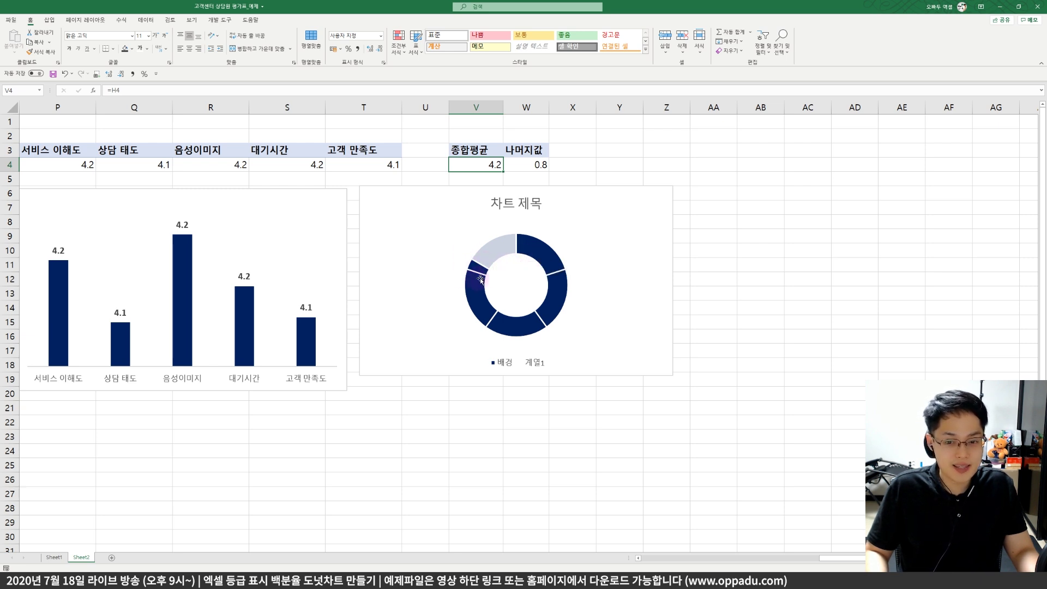
mouse_move(480, 271)
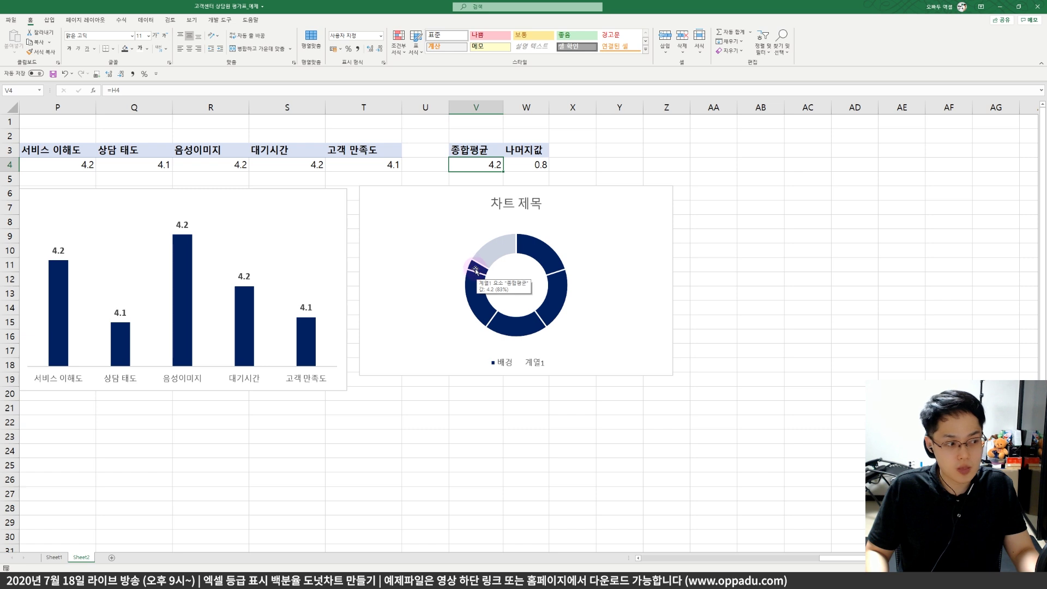
left_click_drag(475, 191, 476, 227)
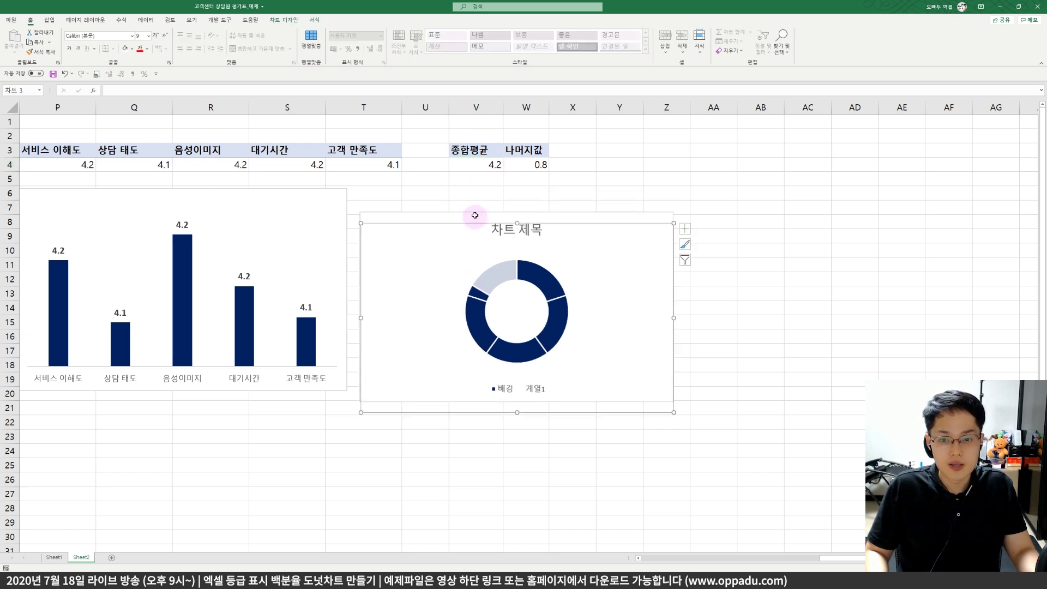
Round the 종합평균 value in V4 to a whole number with the formula =ROUND(H4,0)
left_click(480, 165)
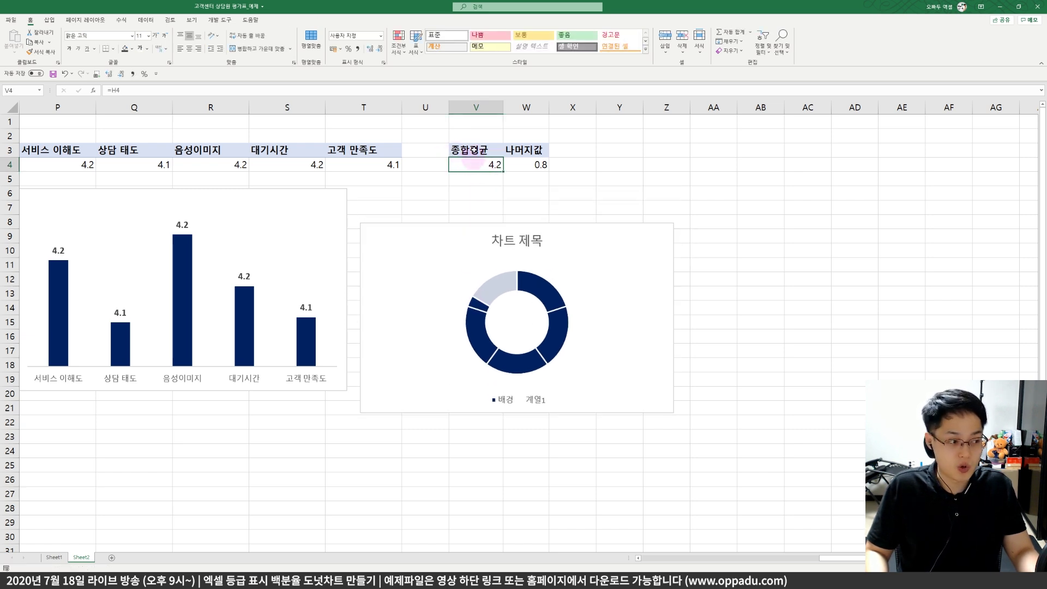
double_click(472, 164)
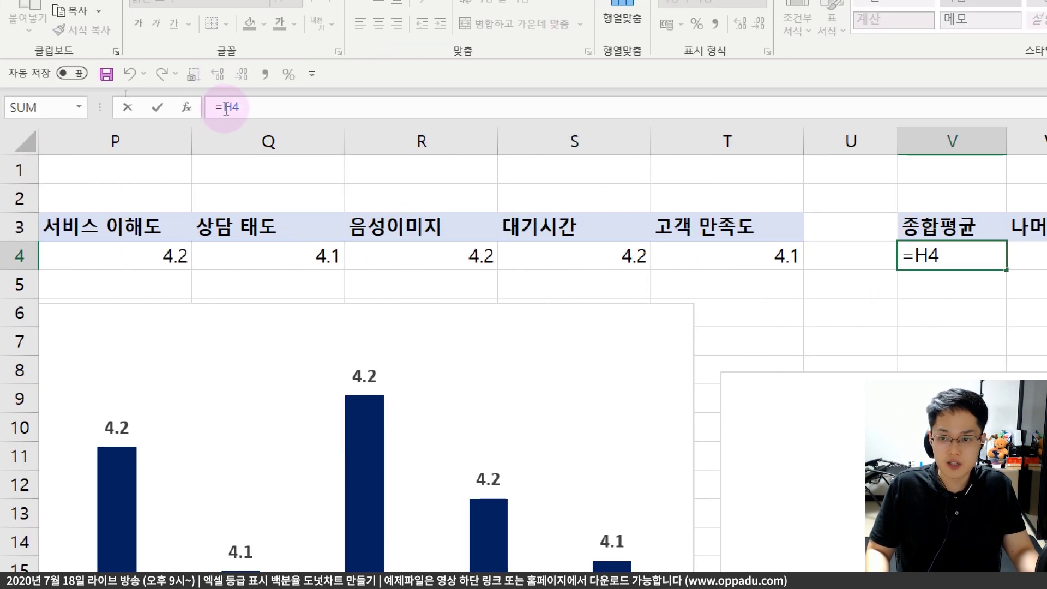
left_click(226, 107)
type("round(")
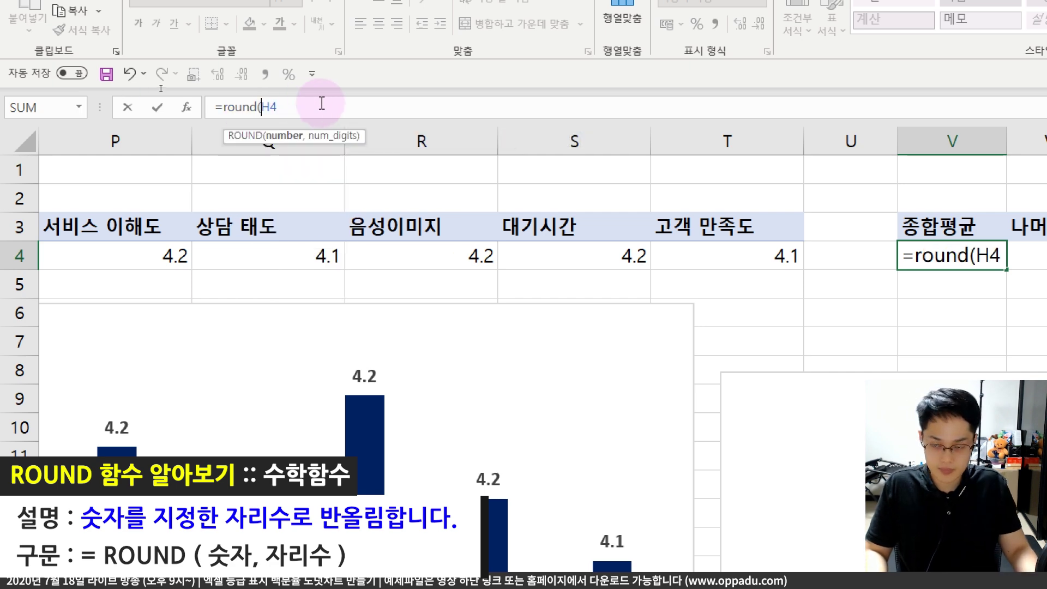
left_click(335, 103)
type(",0)")
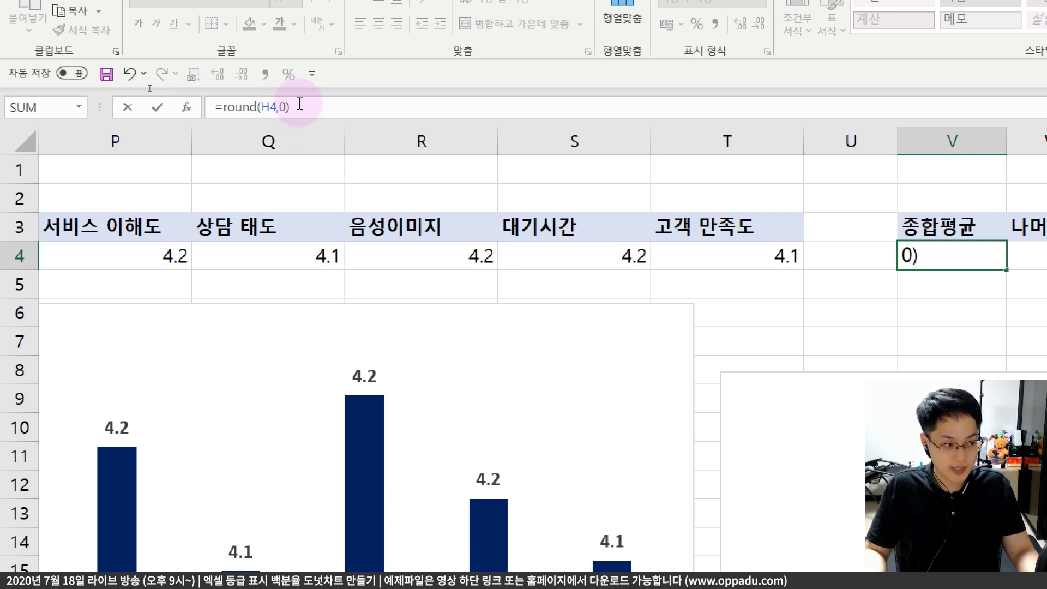
left_click_drag(223, 107, 254, 105)
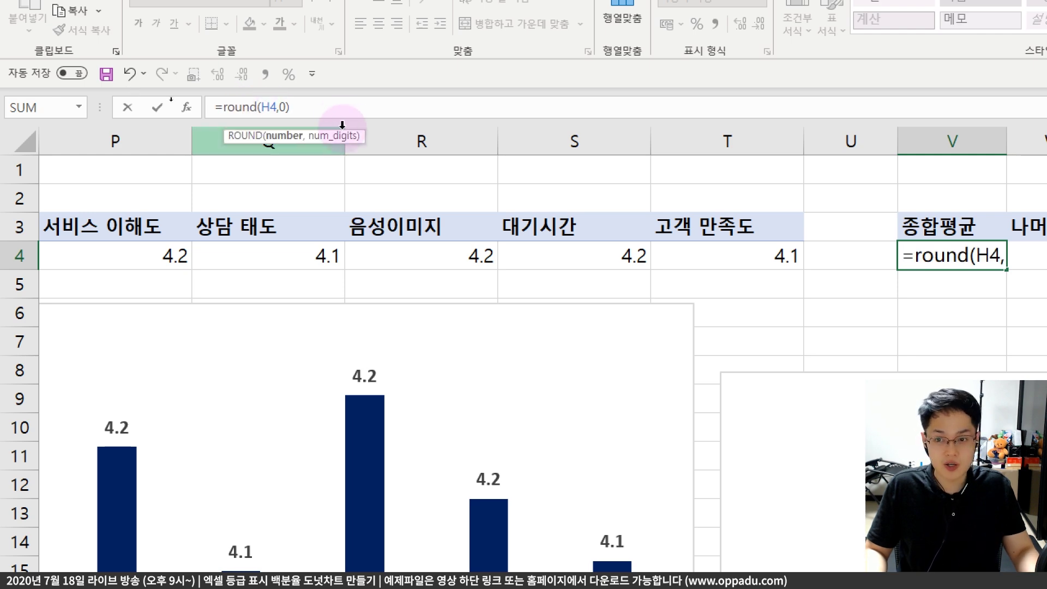
key("Return")
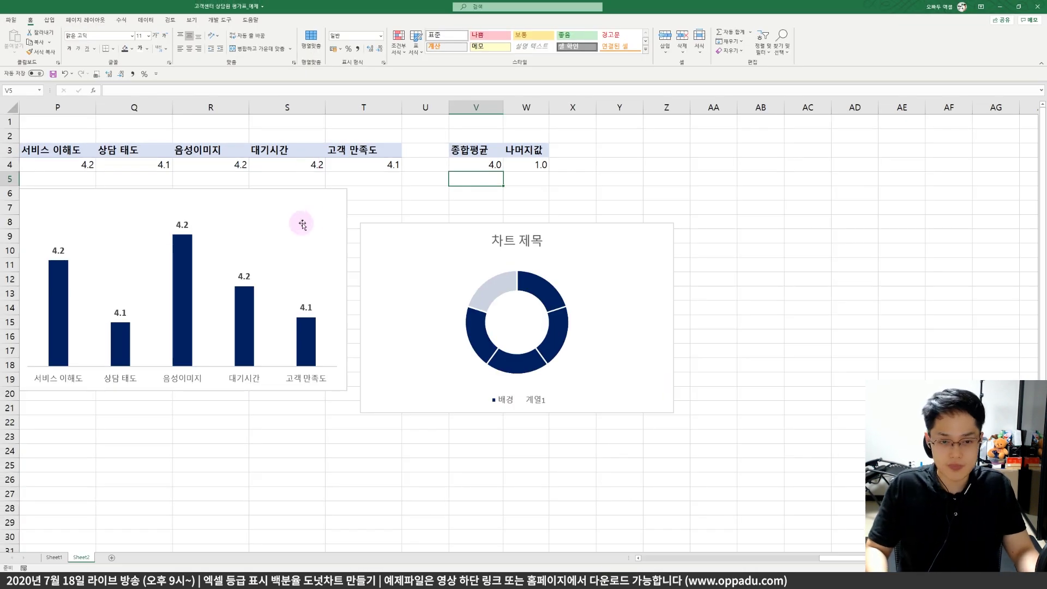
Place the 부서명 slicer between the bar chart and the doughnut chart, shifting the doughnut chart aside to uncover it
scroll(779, 339, "left", 3)
left_click_drag(392, 172, 906, 162)
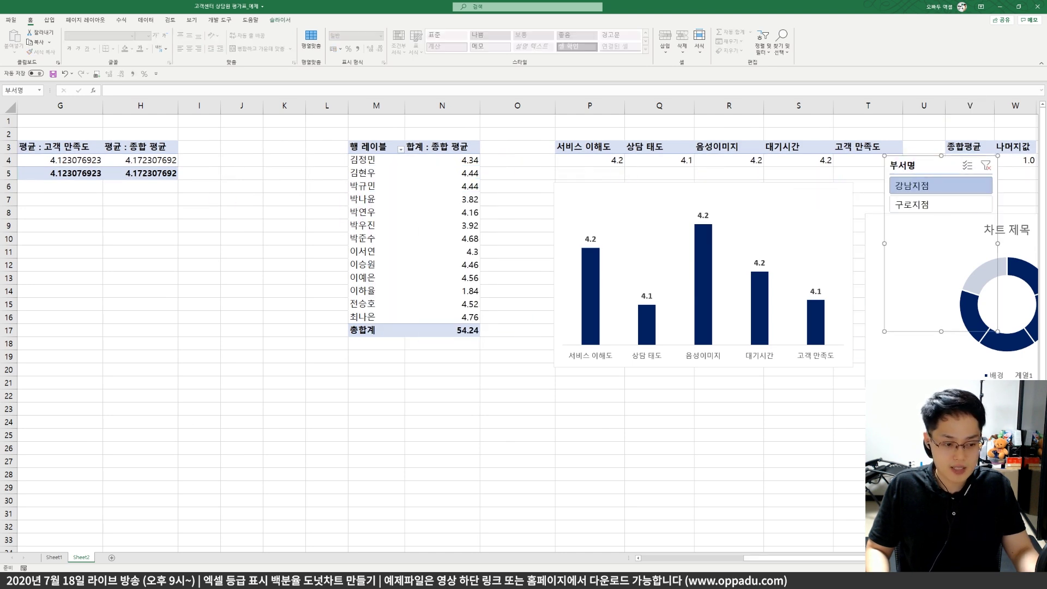
scroll(790, 273, "right", 5)
left_click(868, 165)
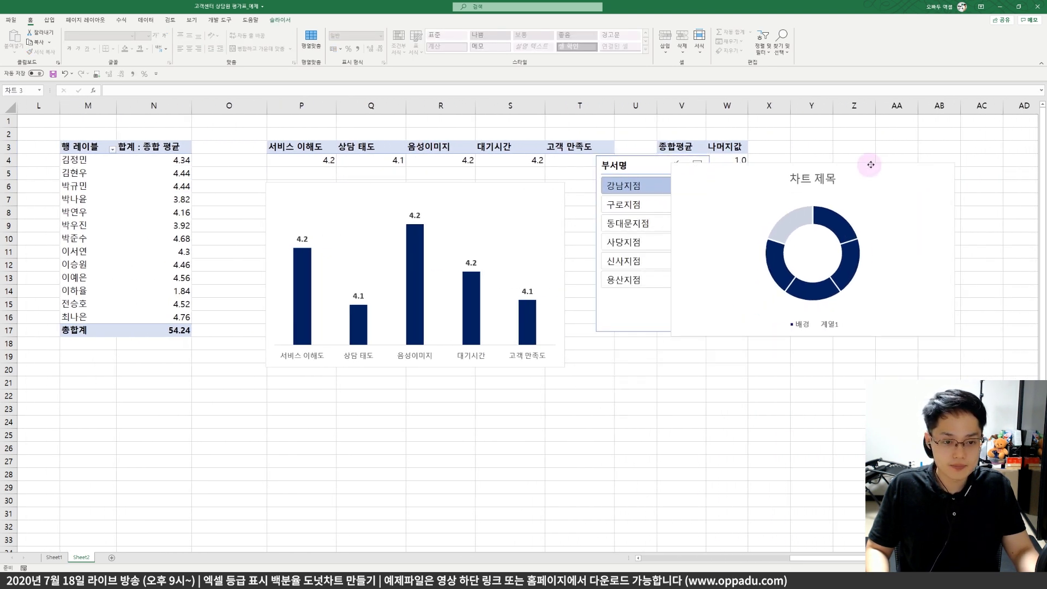
left_click_drag(869, 165, 925, 150)
Filter by 동대문지점, 사당지점 and 신사지점 in turn to check that the doughnut shows whole segments
left_click(638, 224)
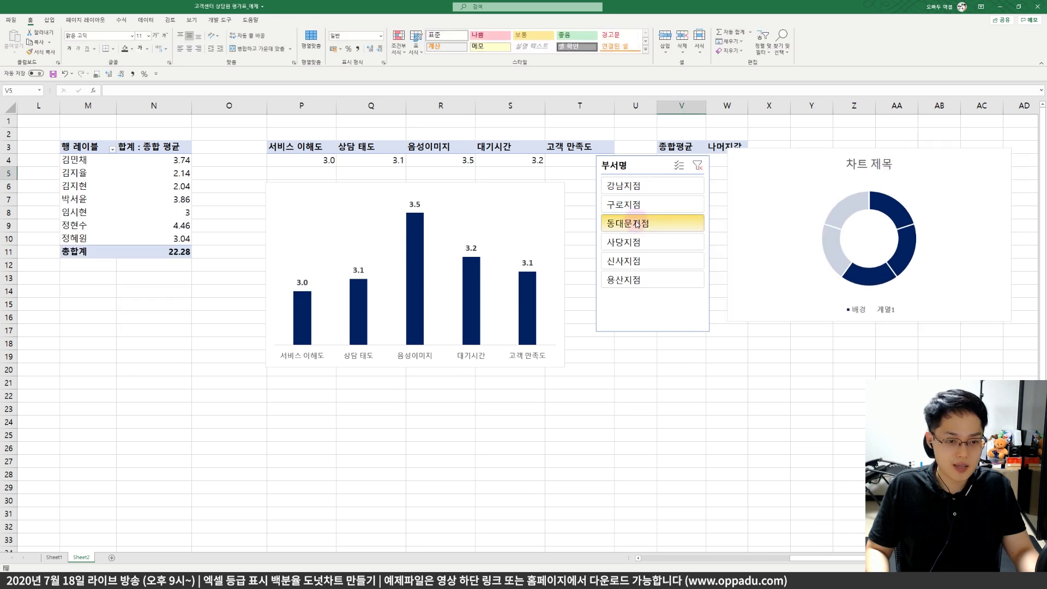
left_click(636, 242)
left_click(636, 260)
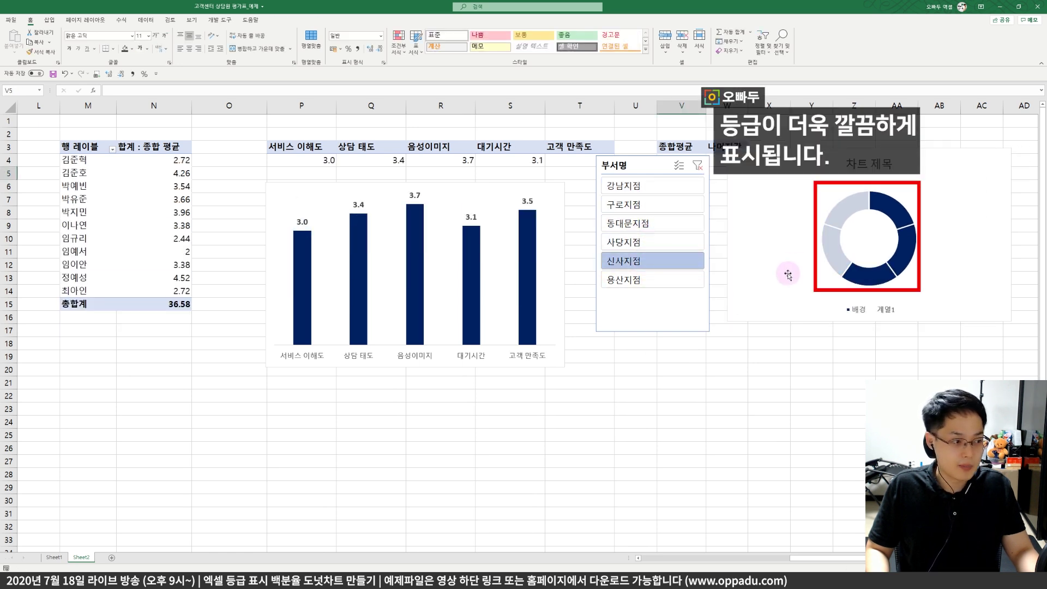
Move the slicer and doughnut chart down off the data cells, and delete the doughnut chart's title and legend
left_click_drag(645, 154, 617, 202)
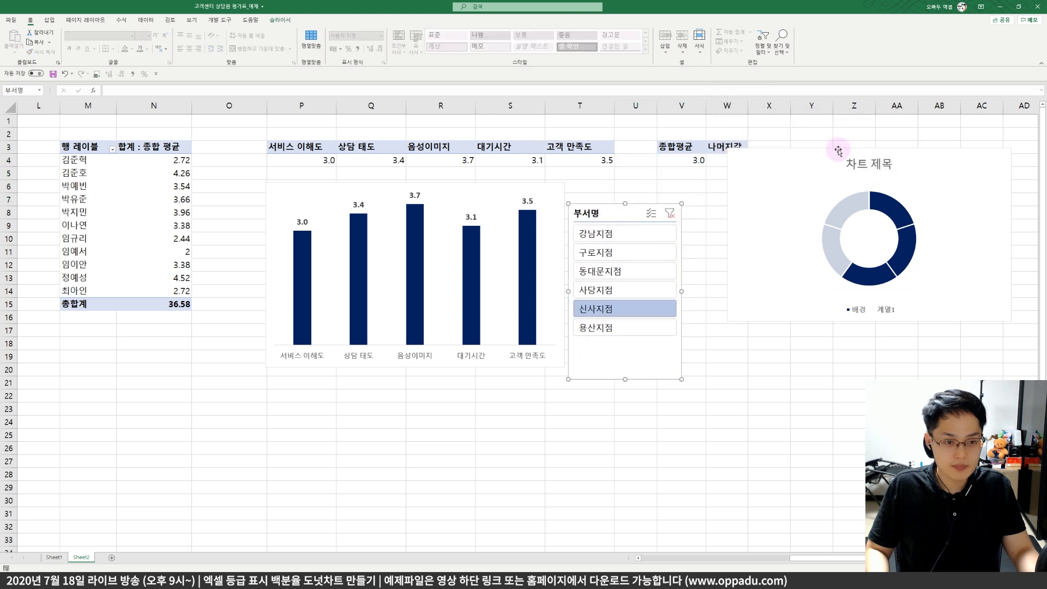
left_click_drag(855, 162, 805, 241)
left_click(806, 242)
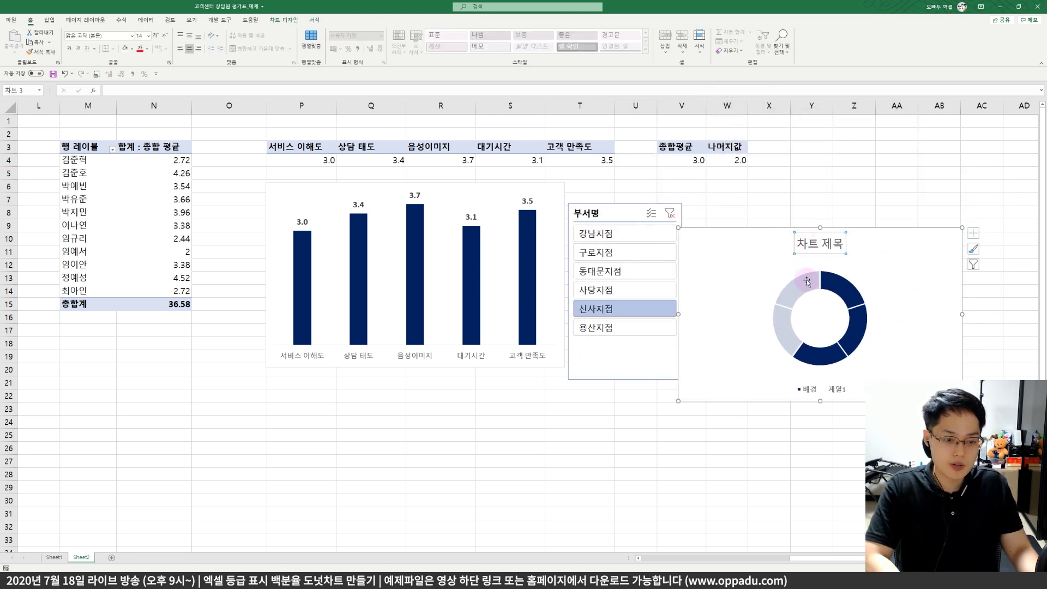
key("Delete")
key("Delete")
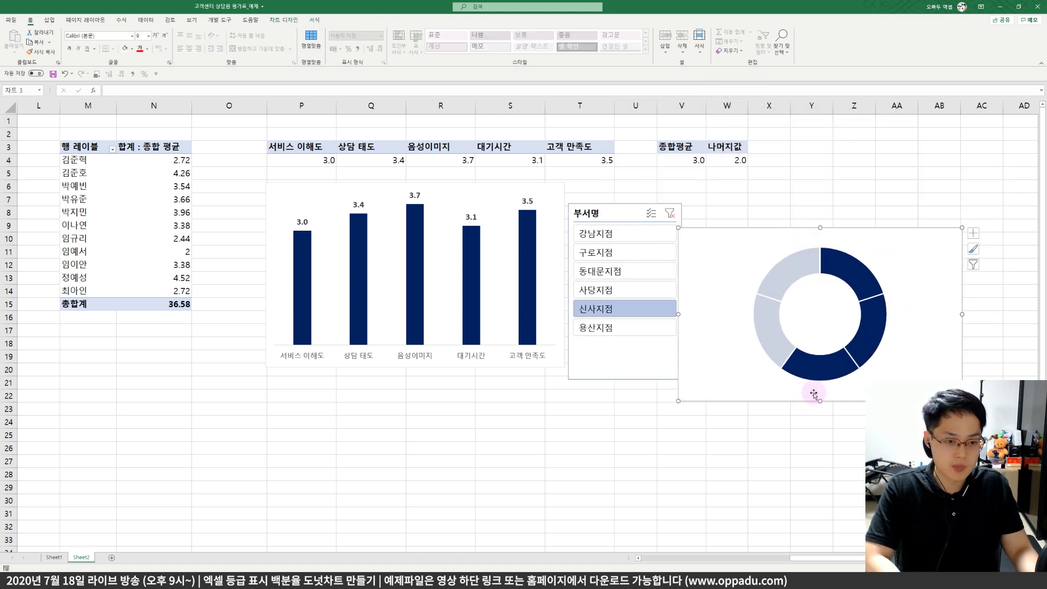
Reposition the doughnut chart and slicer slightly, and enter the formula =V4 in cell V6
left_click_drag(740, 229, 757, 200)
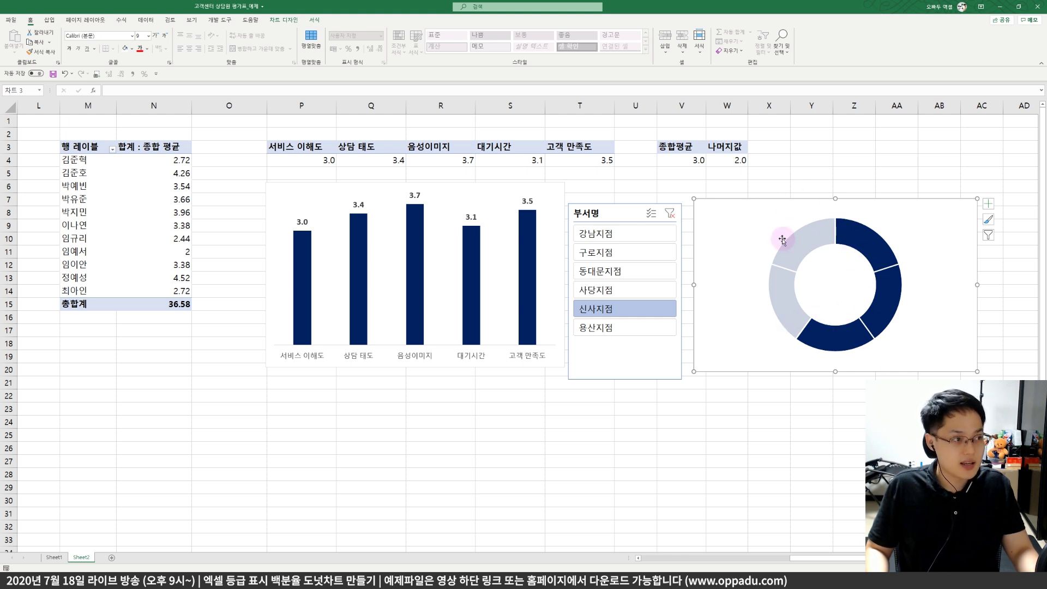
left_click_drag(634, 200, 622, 228)
left_click(683, 185)
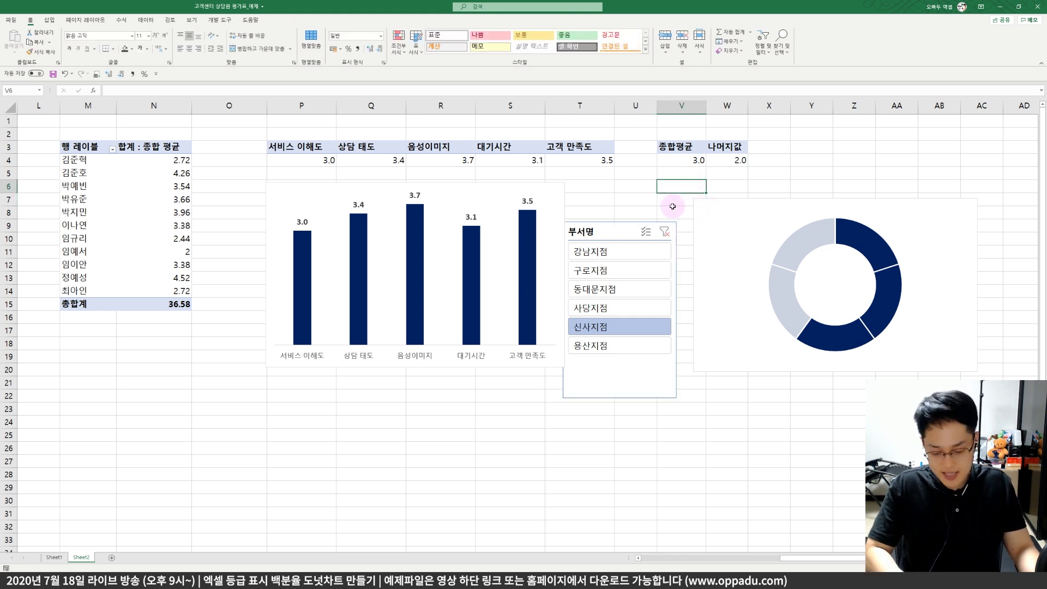
type("=")
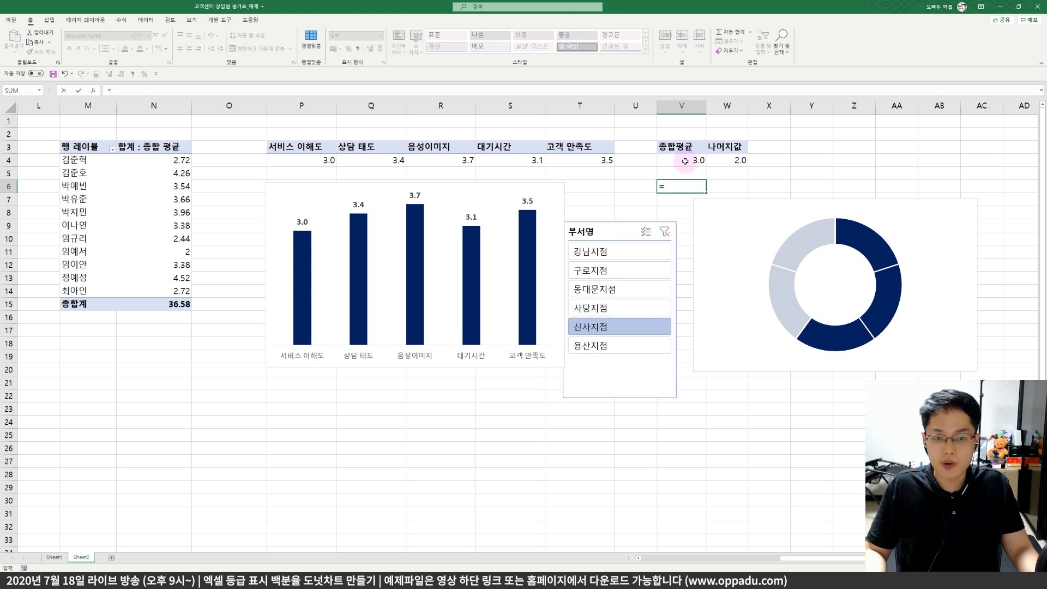
left_click(677, 163)
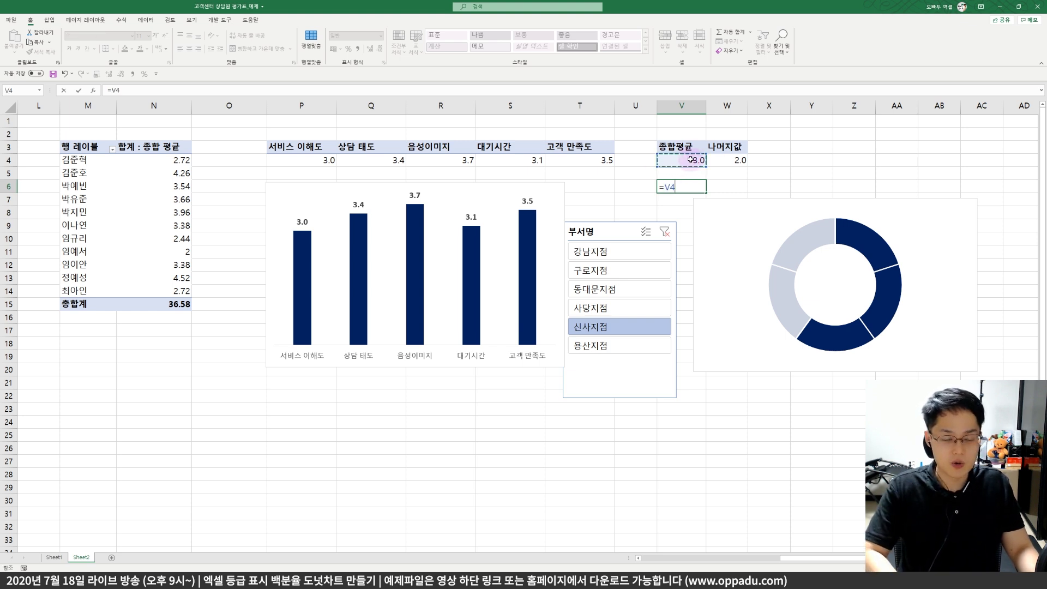
key("Return")
Lower the doughnut chart below cell V6 and apply the custom number format 0등급 to V6
left_click_drag(715, 199, 713, 229)
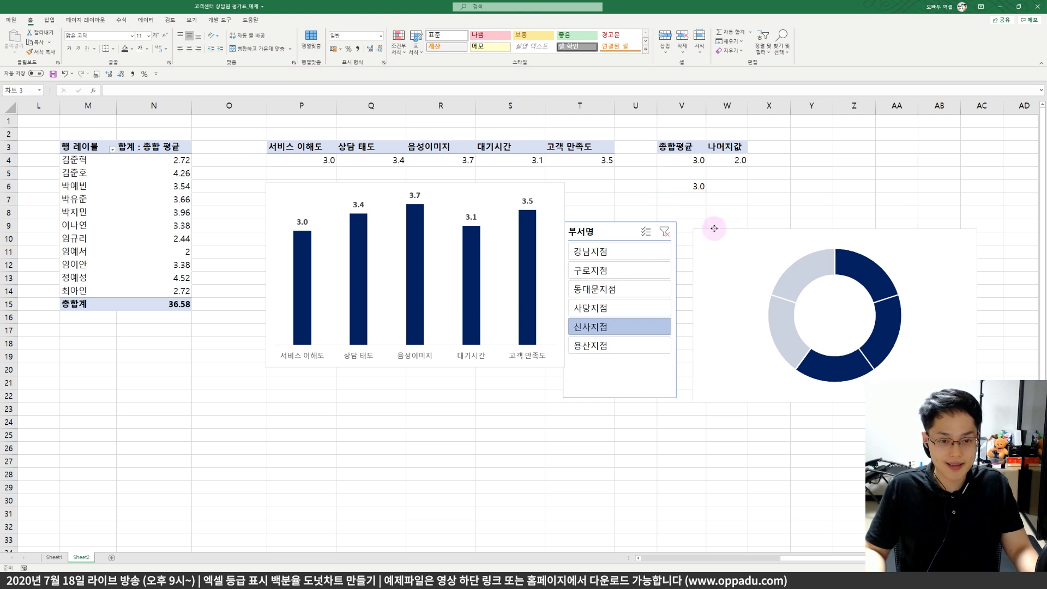
left_click(696, 188)
right_click(690, 186)
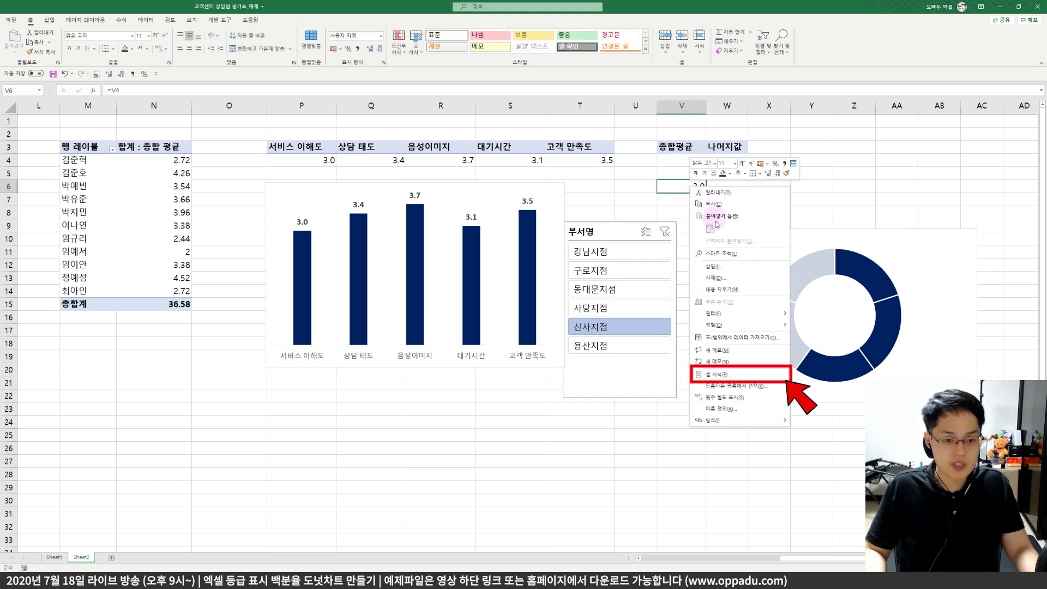
left_click(723, 376)
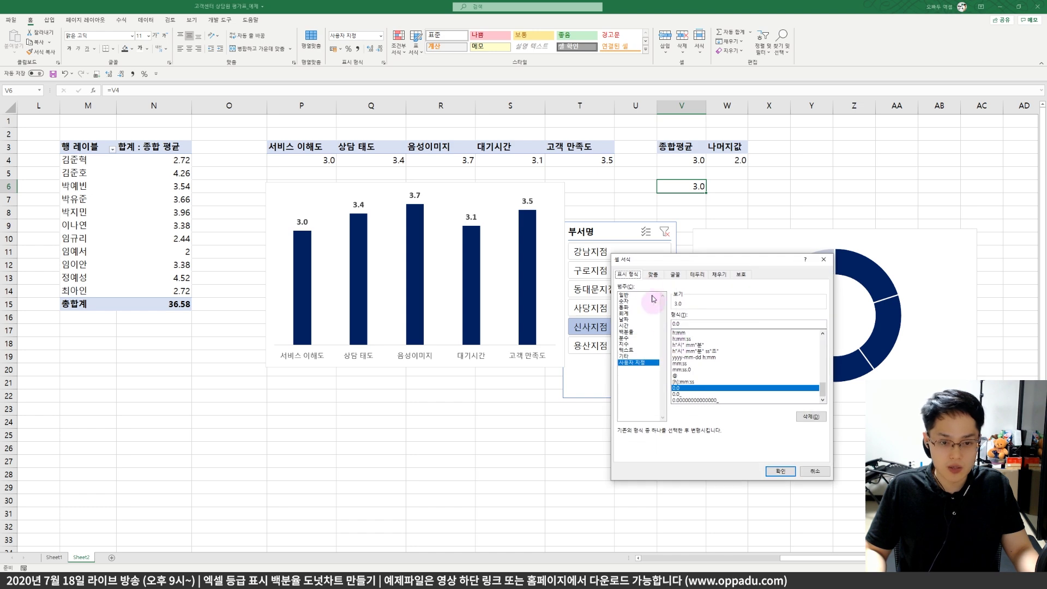
left_click_drag(645, 260, 550, 196)
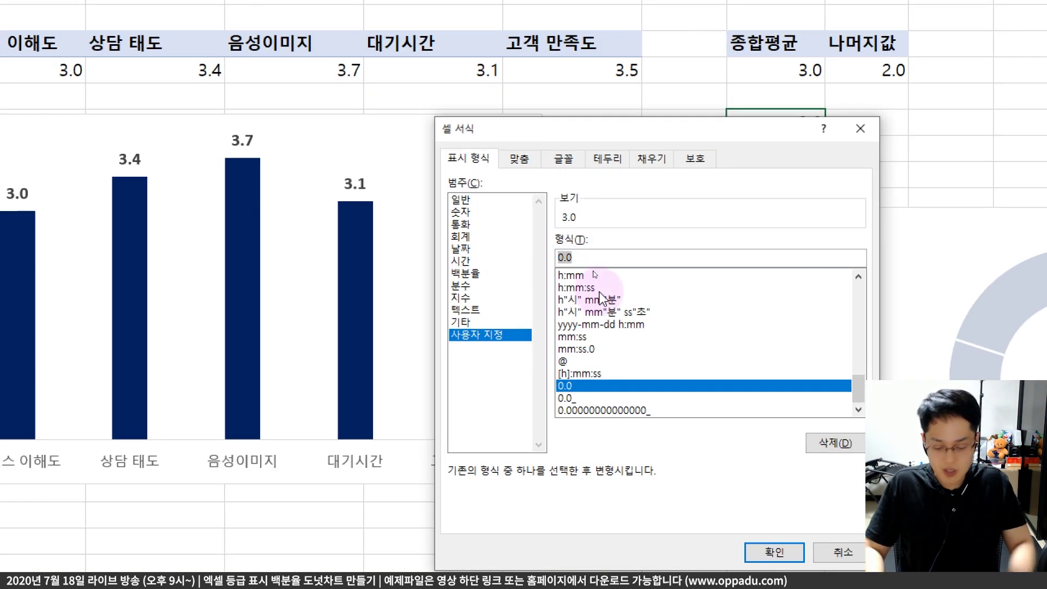
type("0")
key("BackSpace")
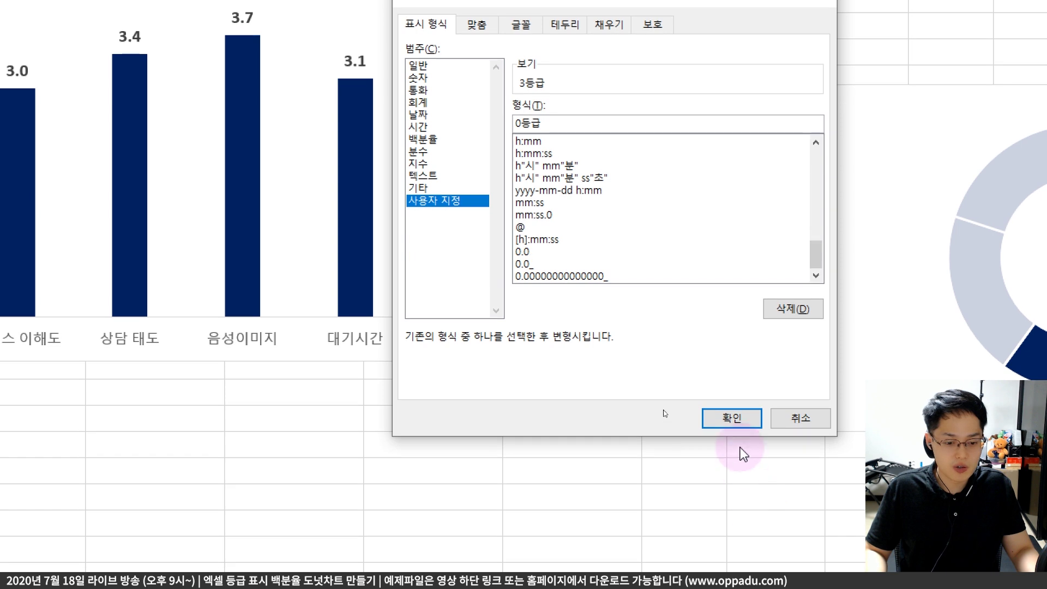
left_click(733, 557)
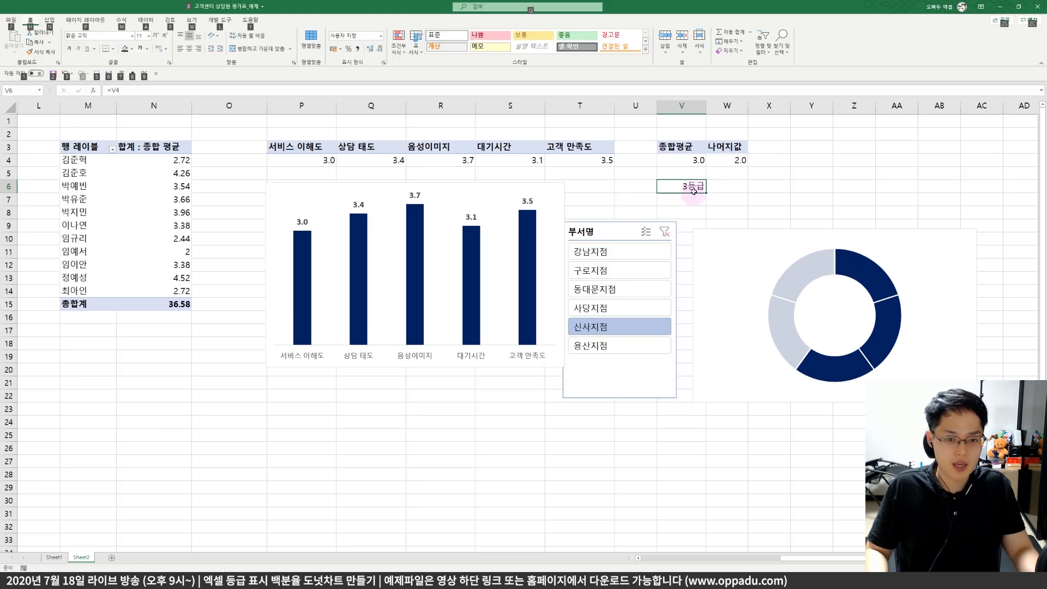
key("alt")
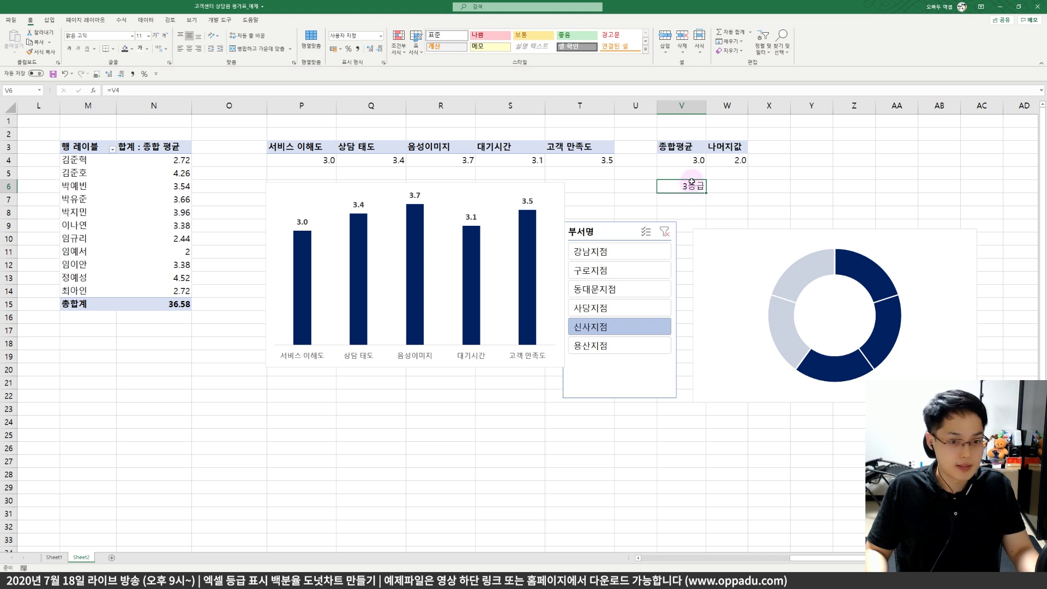
Draw a horizontal text box beside cell V6 and link its text to the cell with =$V$6
key("alt+n")
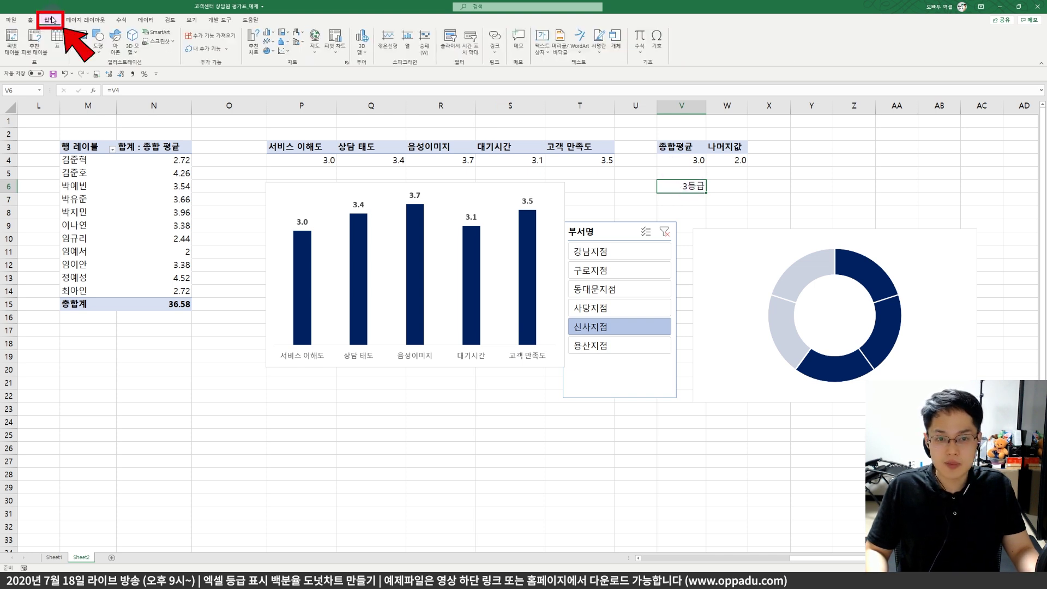
left_click(549, 53)
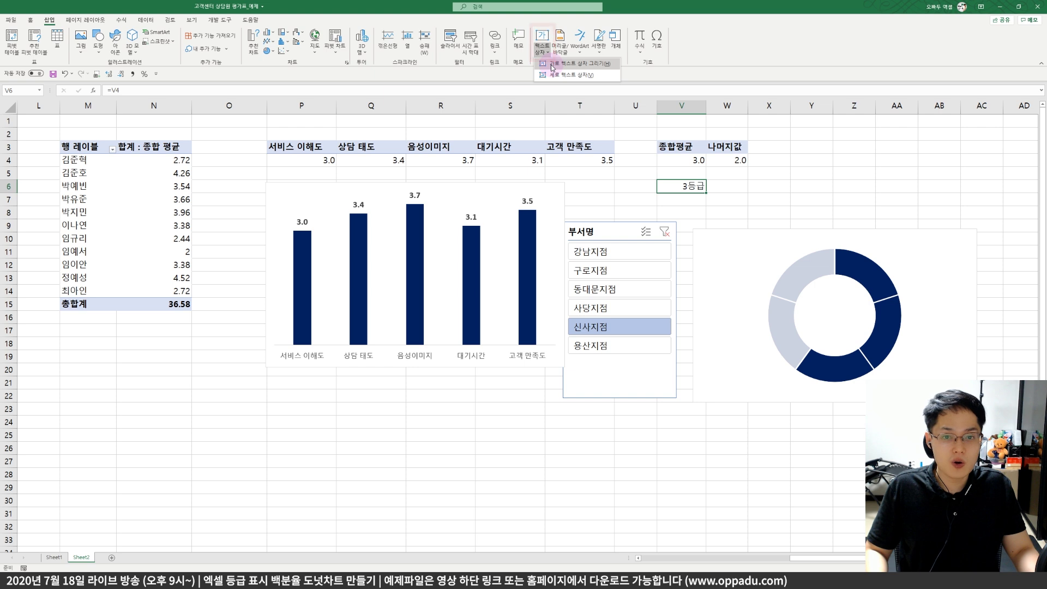
left_click(552, 65)
left_click_drag(682, 170, 811, 206)
left_click_drag(709, 169, 751, 170)
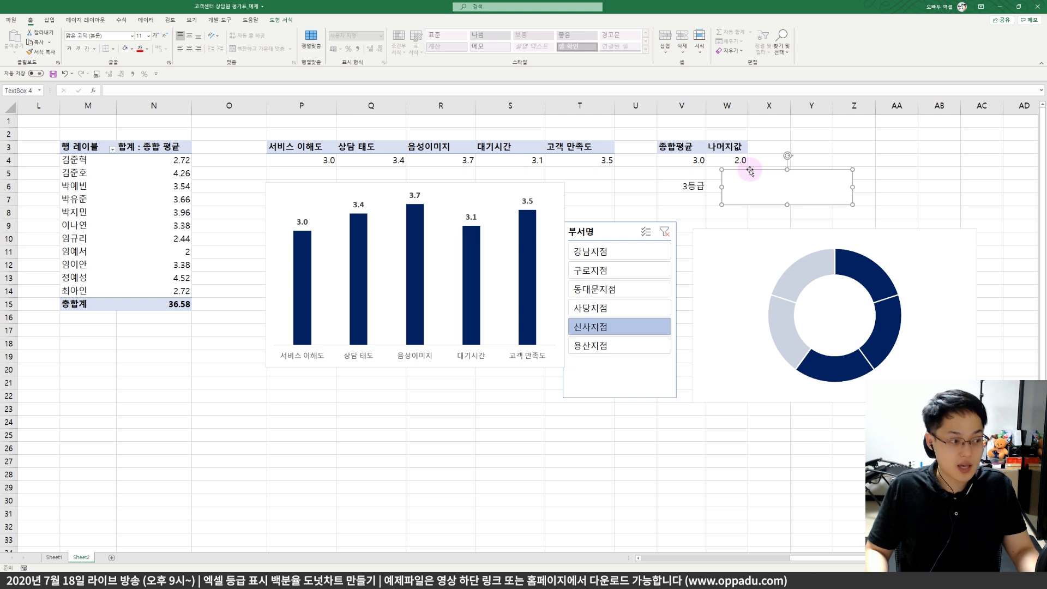
left_click(154, 89)
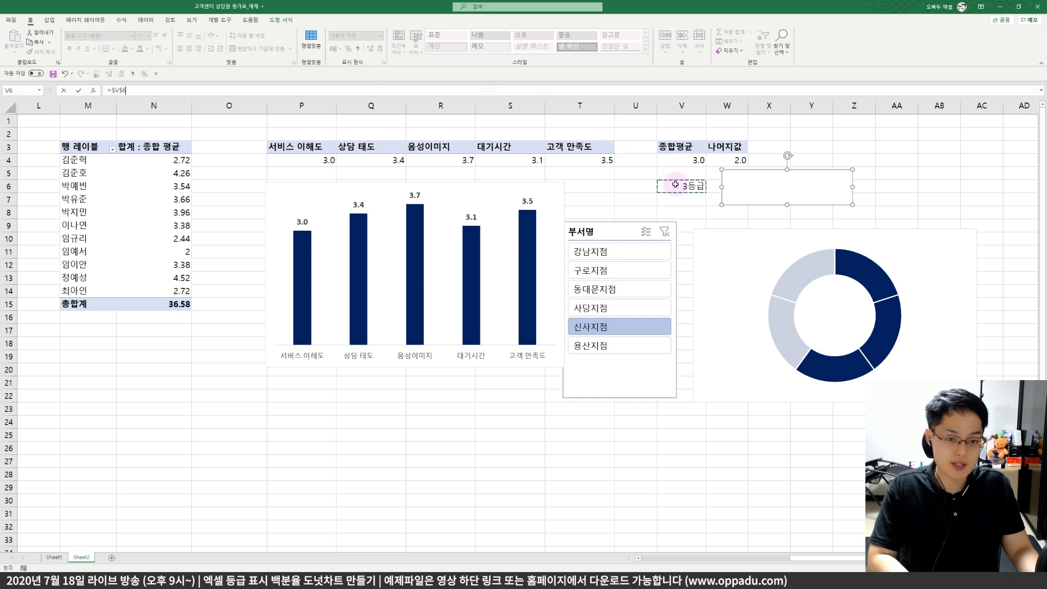
key("Return")
left_click_drag(737, 170, 736, 178)
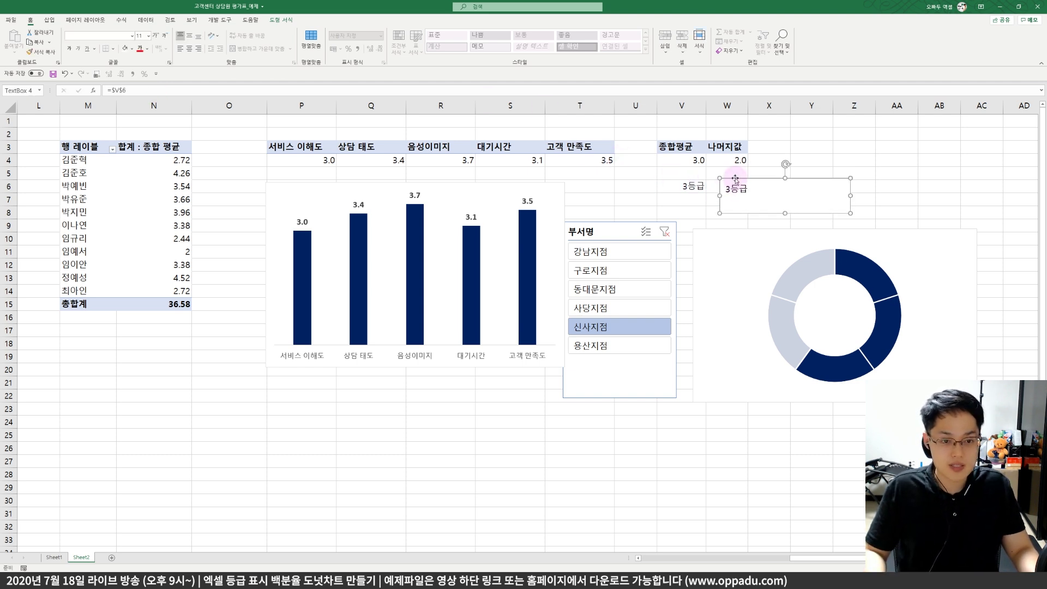
Filter by several branches, ending with 사당지점 and 신사지점, to check that the linked text box follows cell V6
left_click(614, 273)
left_click(622, 290)
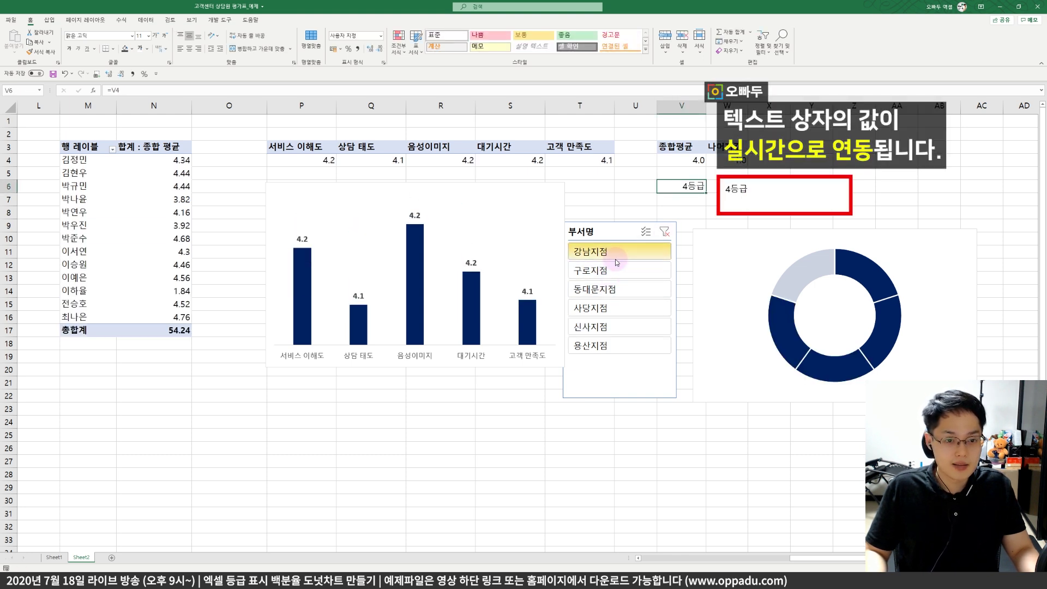
left_click(620, 307)
left_click(618, 327)
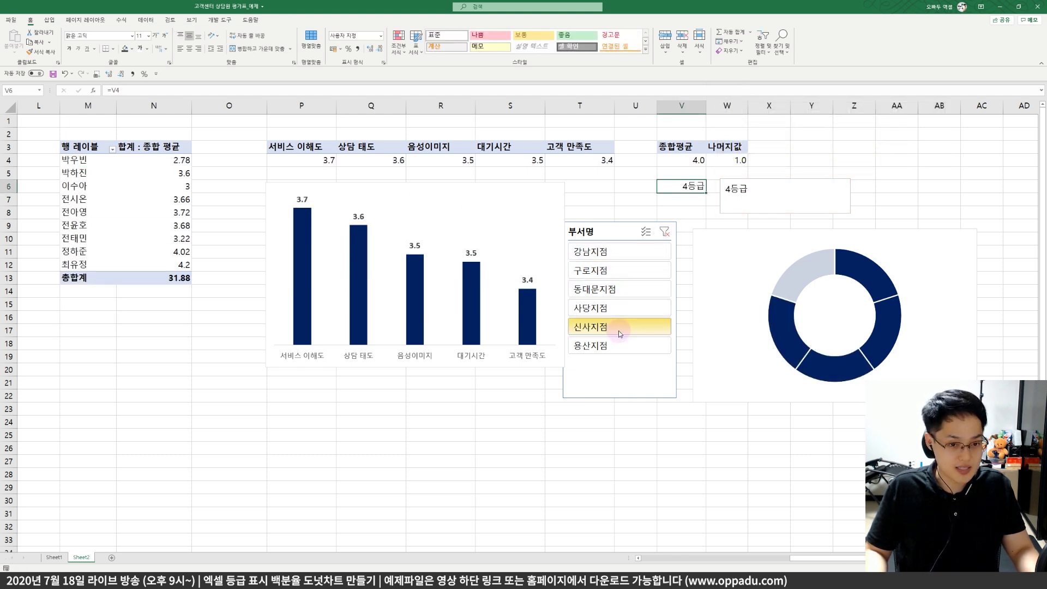
Remove the shape fill and the outline from the linked grade text box
left_click(731, 180)
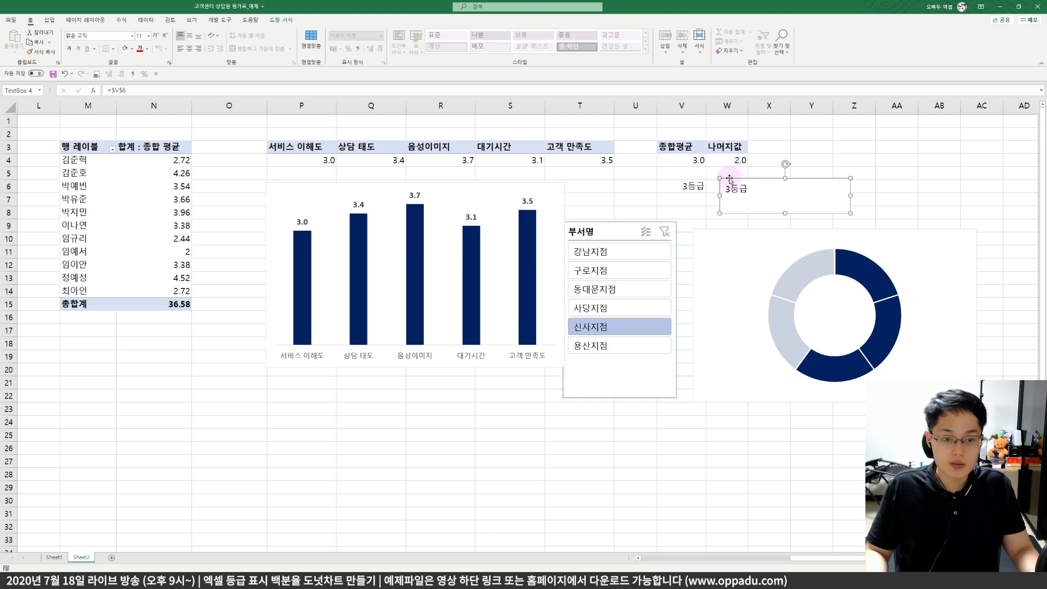
left_click(295, 20)
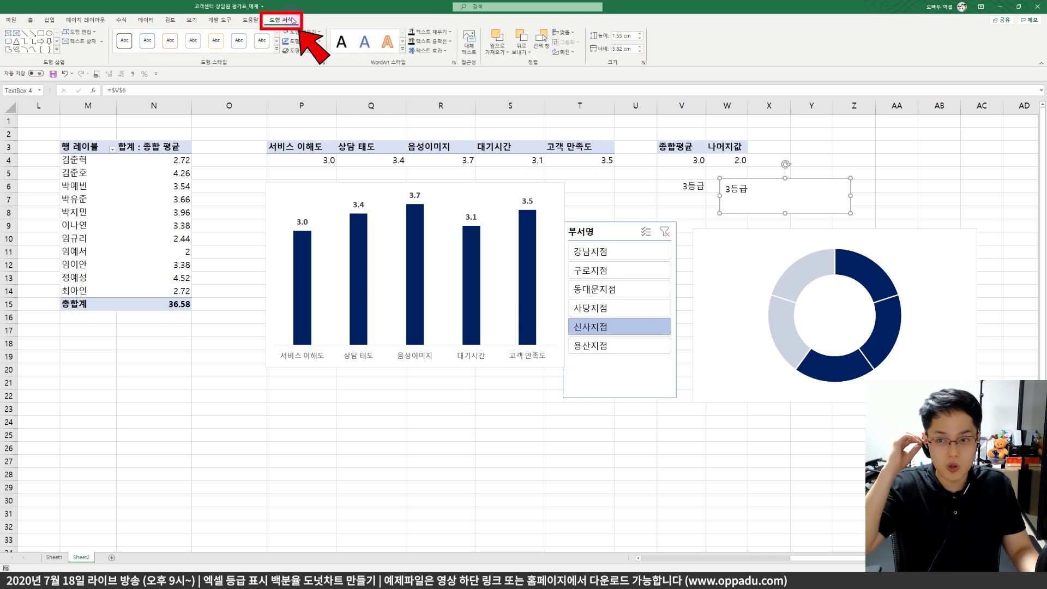
left_click(305, 32)
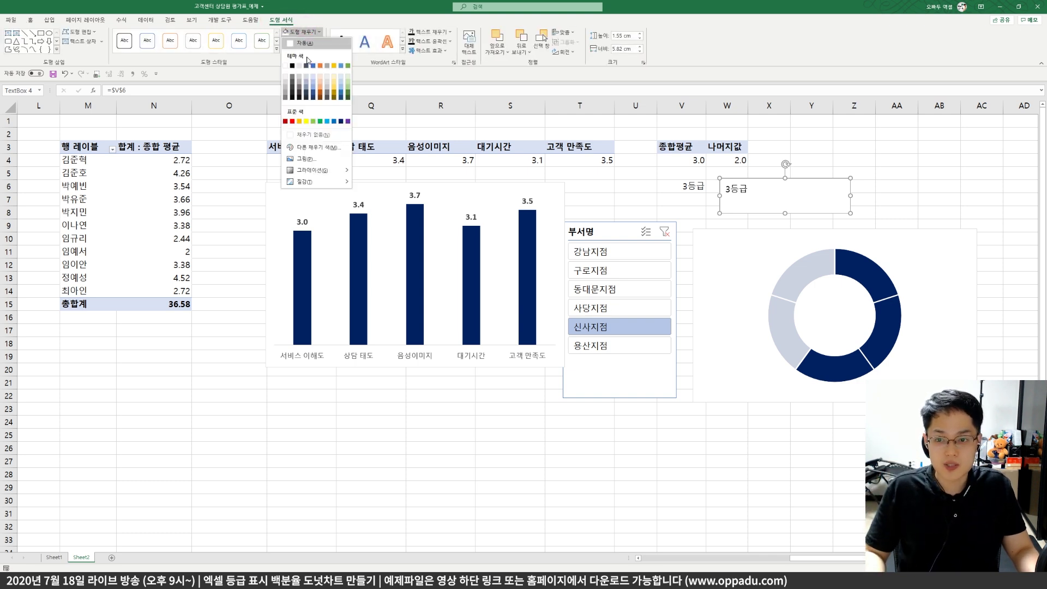
left_click(309, 132)
left_click(303, 41)
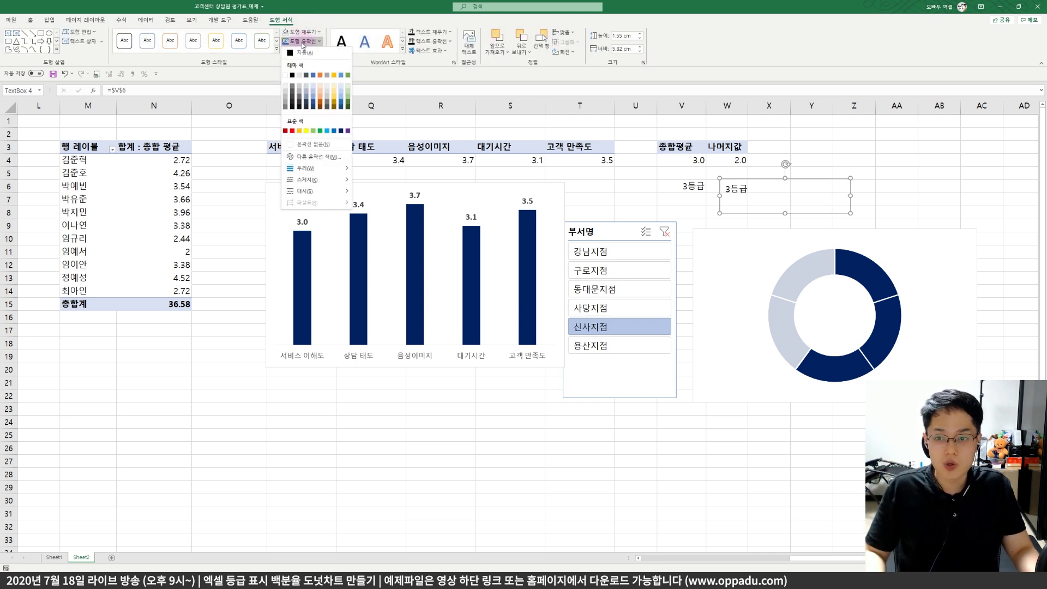
left_click(312, 146)
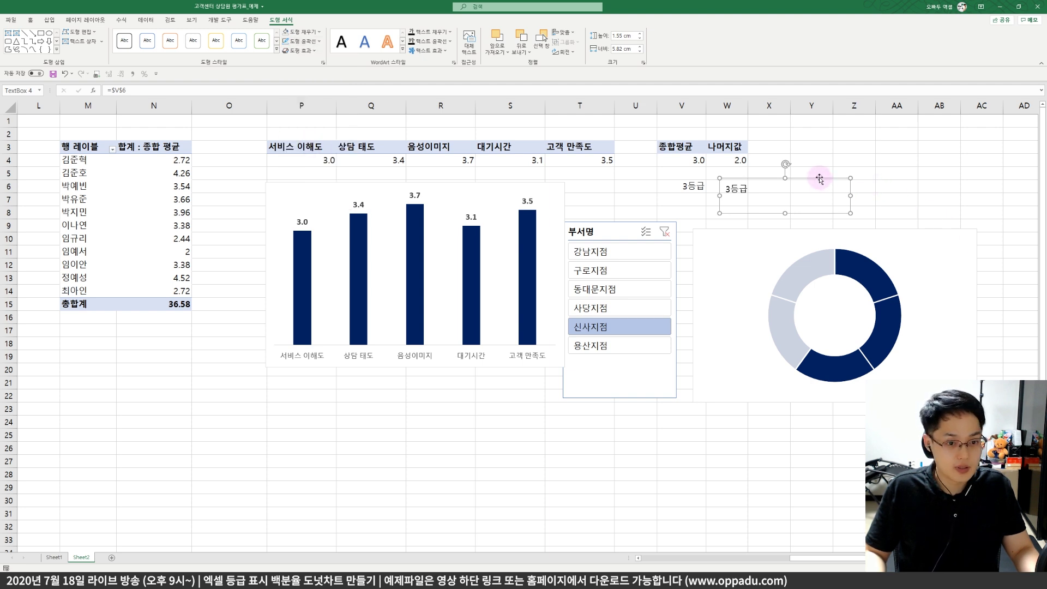
Move the grade text box into the doughnut's centre and shrink it to about 1.24 cm high and 3.41 cm wide
left_click_drag(817, 180, 827, 301)
left_click(837, 309)
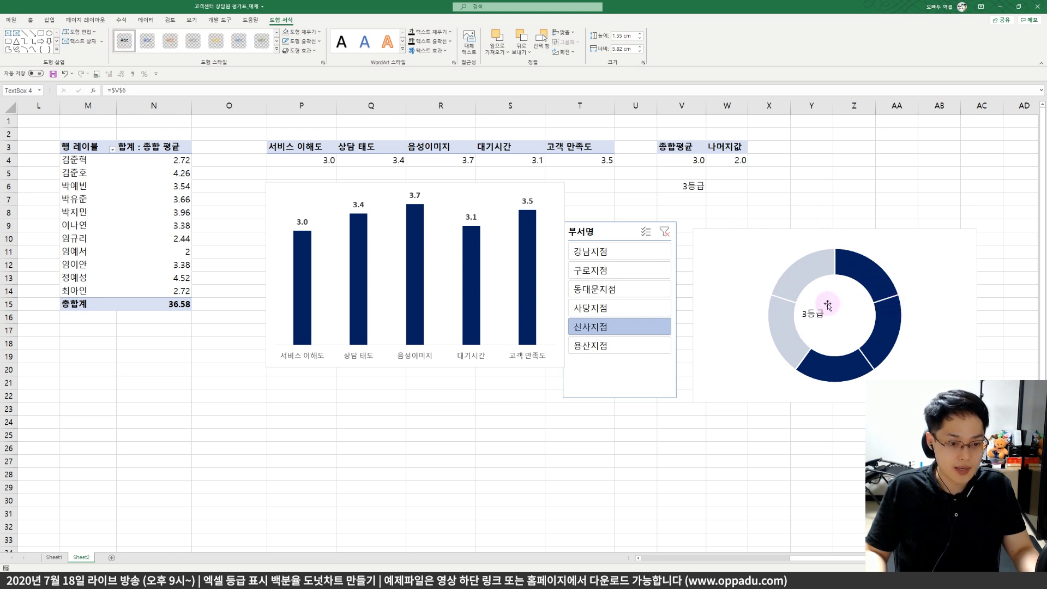
left_click_drag(927, 318, 821, 302)
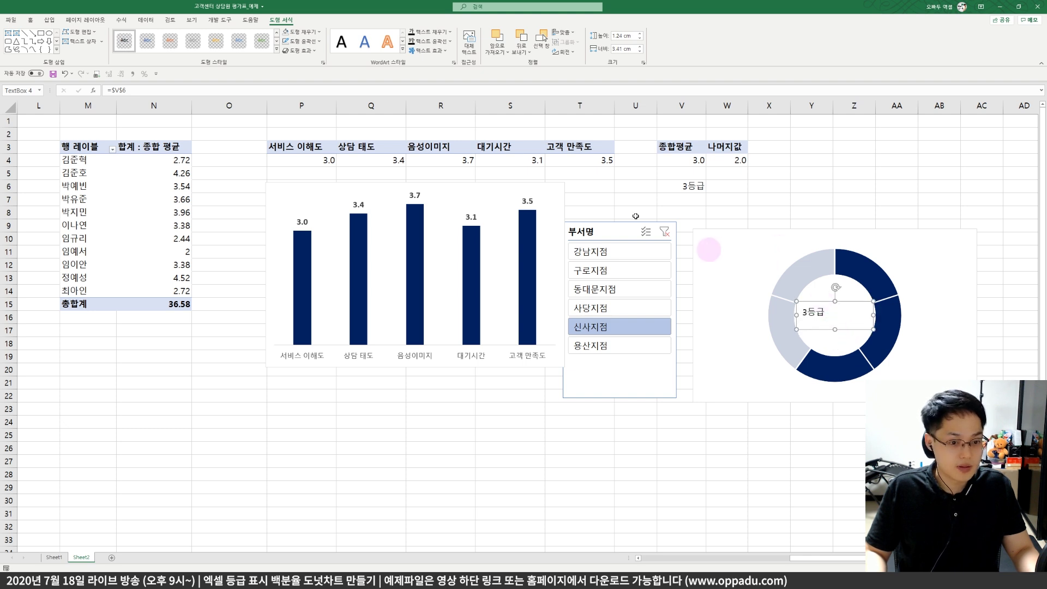
Centre the grade label horizontally and vertically in its box, and format it as bold, 20-point, dark blue text
left_click(31, 20)
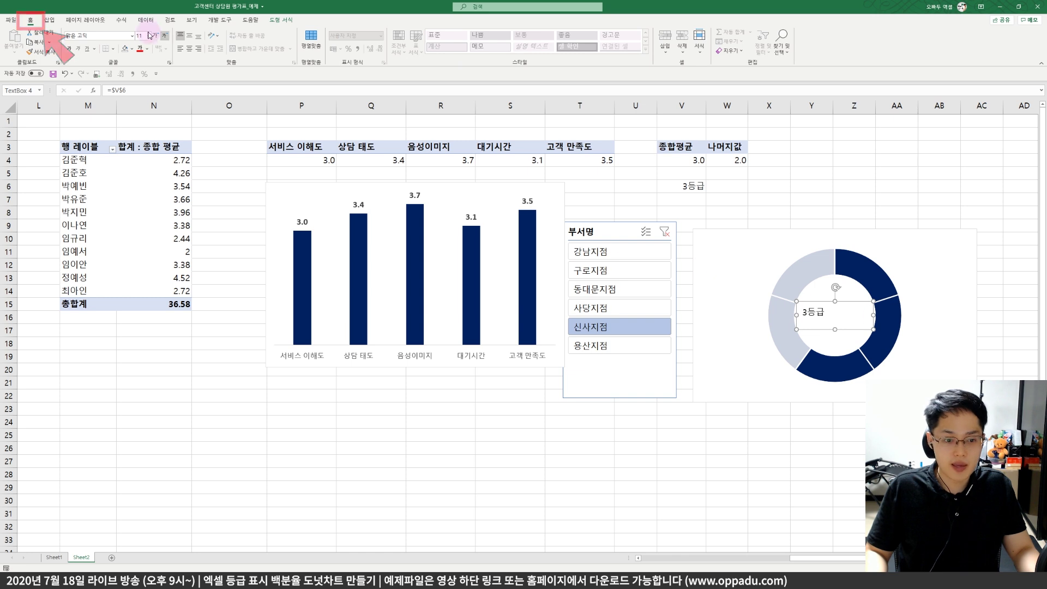
left_click(189, 49)
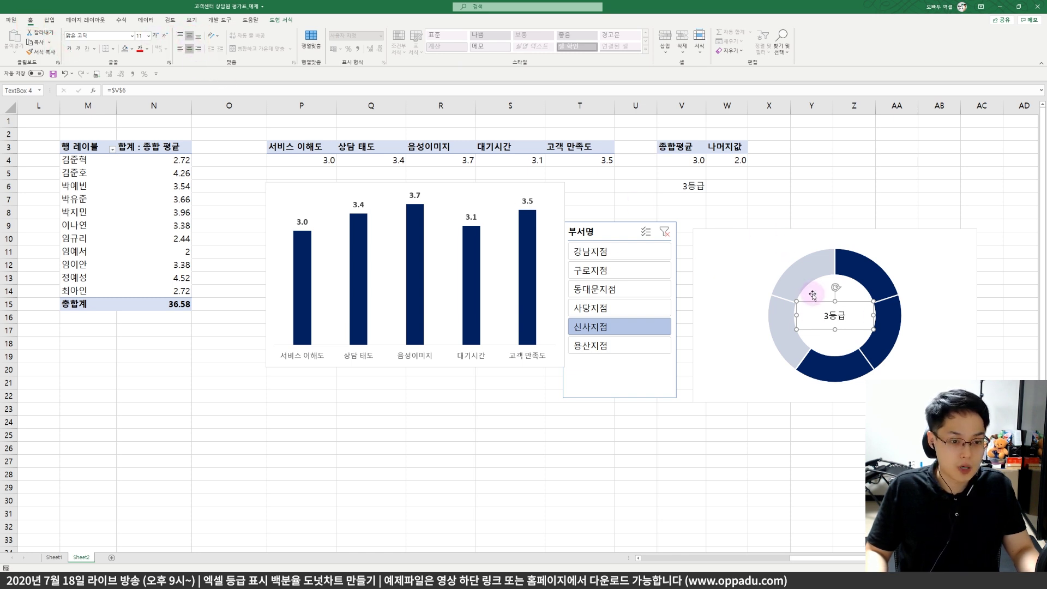
left_click(156, 37)
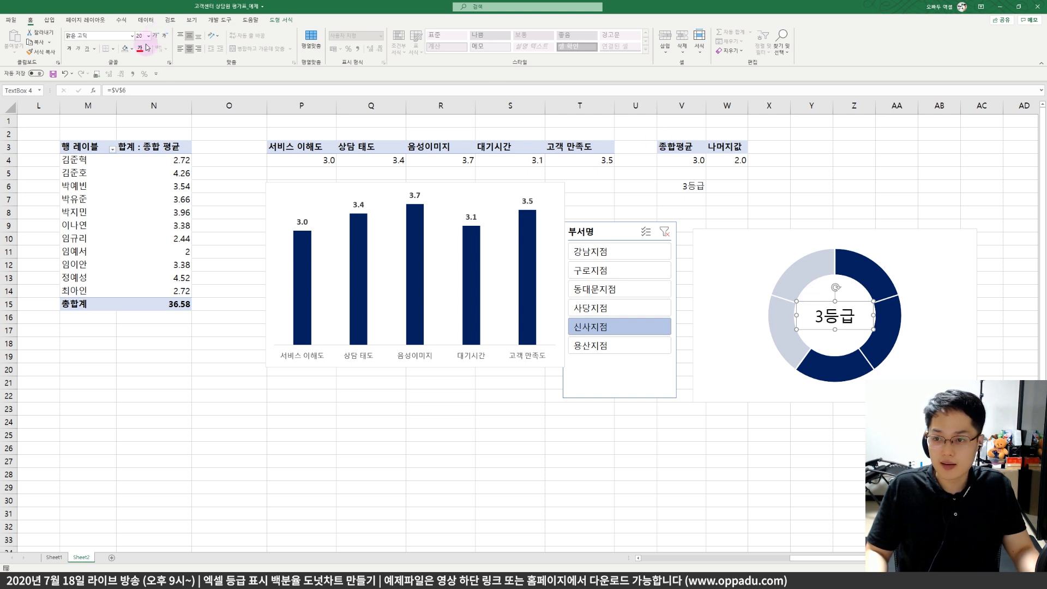
left_click(148, 49)
left_click(195, 139)
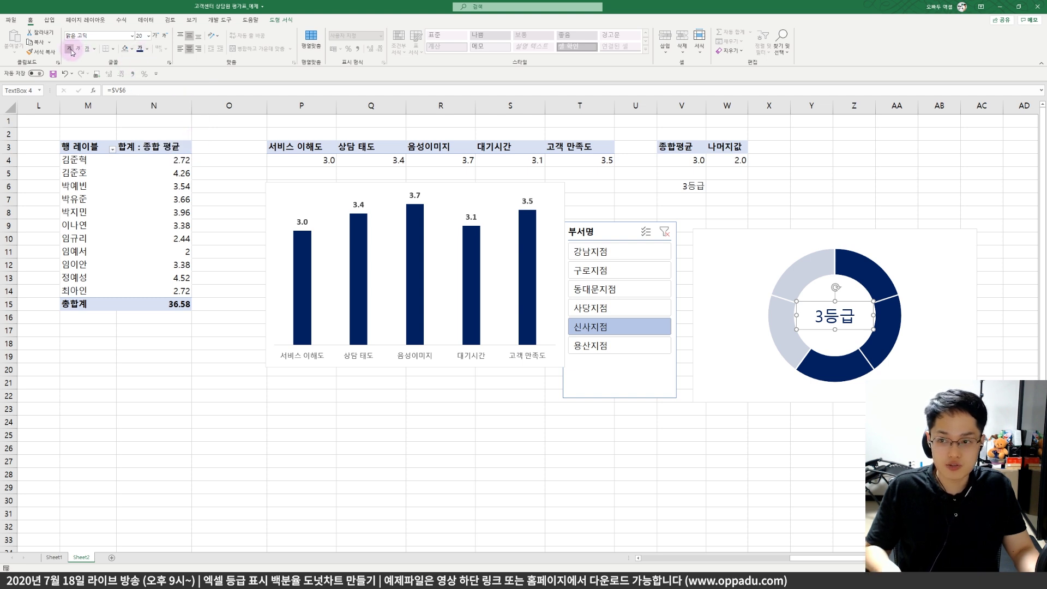
left_click(739, 197)
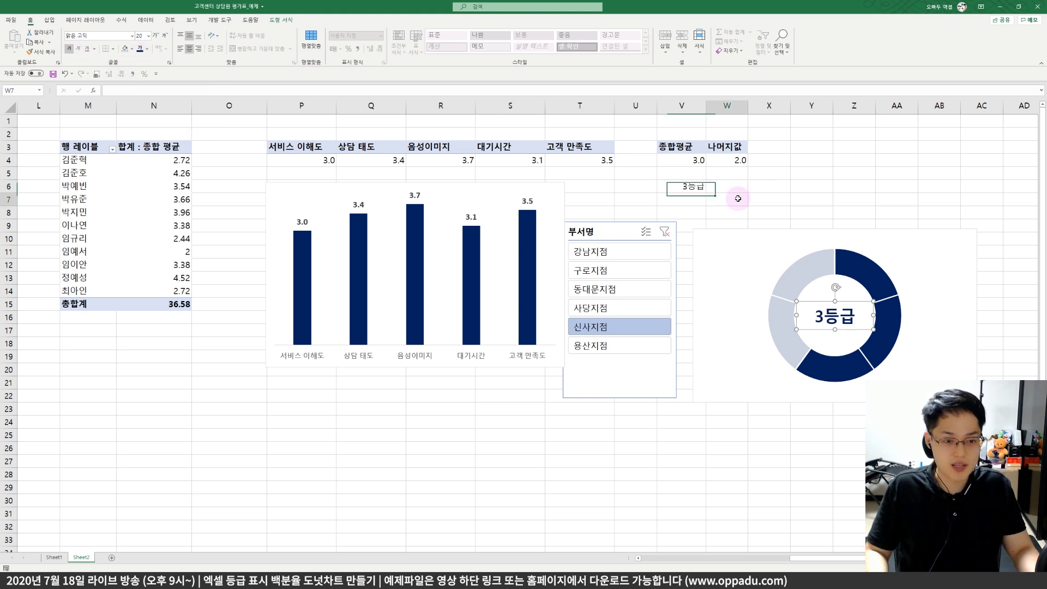
Filter by each branch in turn, ending on 구로지점, to check that the grade label and doughnut segments update together
left_click(603, 294)
left_click(604, 270)
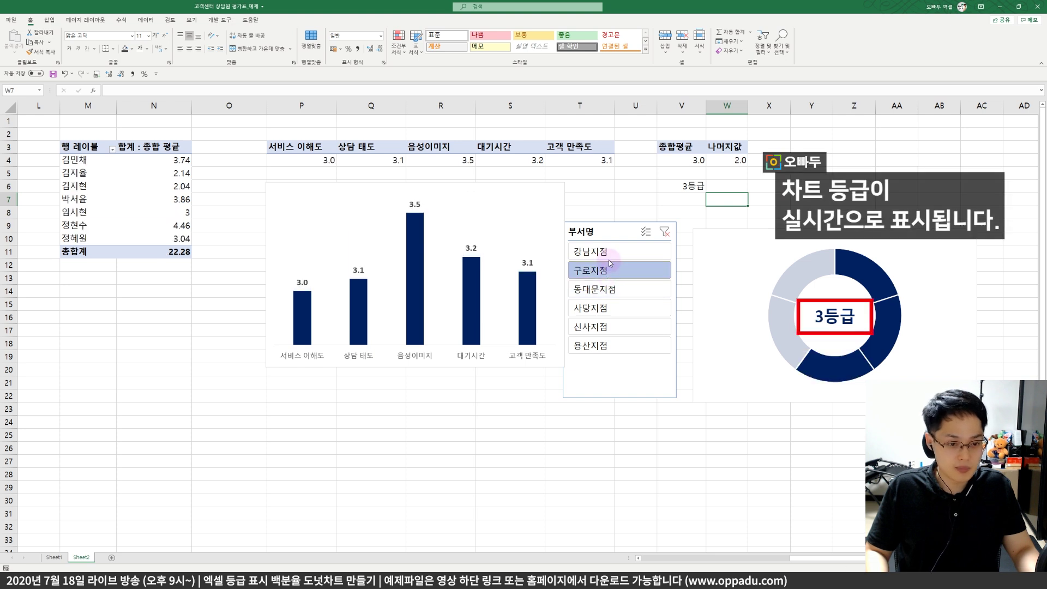
left_click(610, 252)
left_click(611, 308)
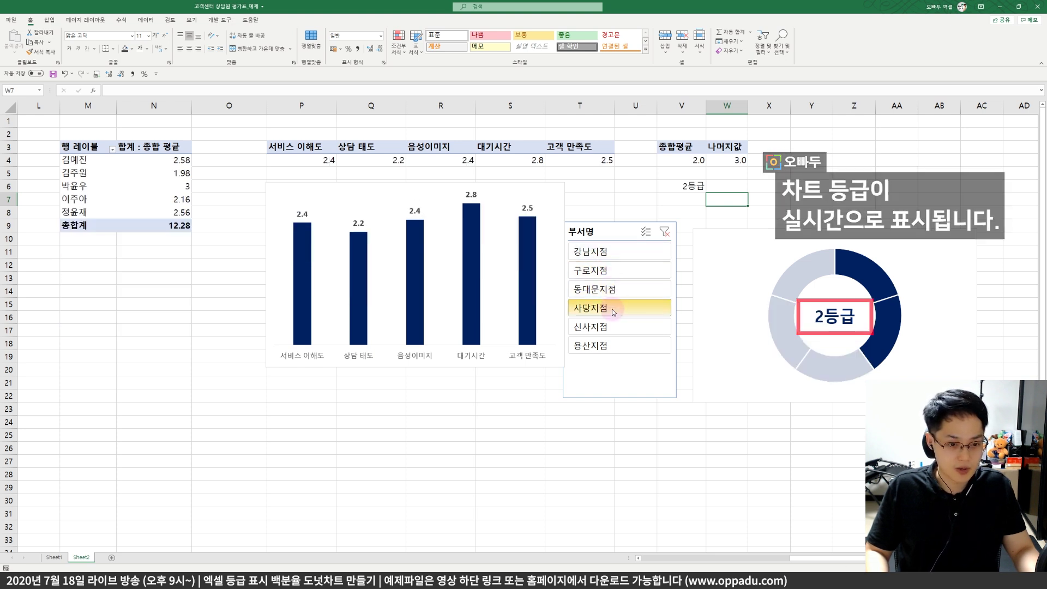
left_click(615, 329)
left_click(615, 346)
left_click(615, 308)
left_click(615, 287)
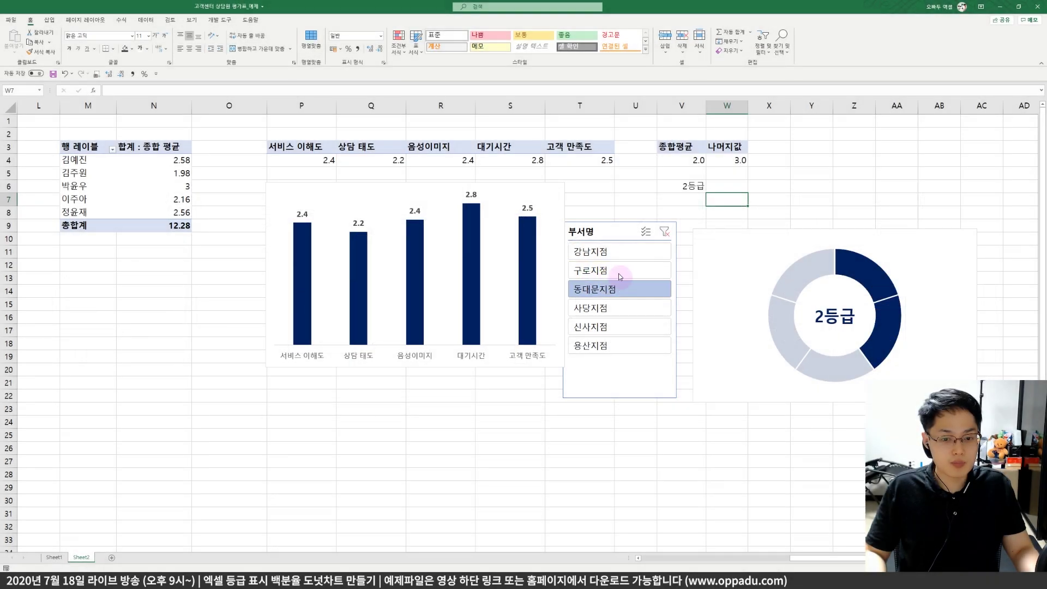
left_click(619, 273)
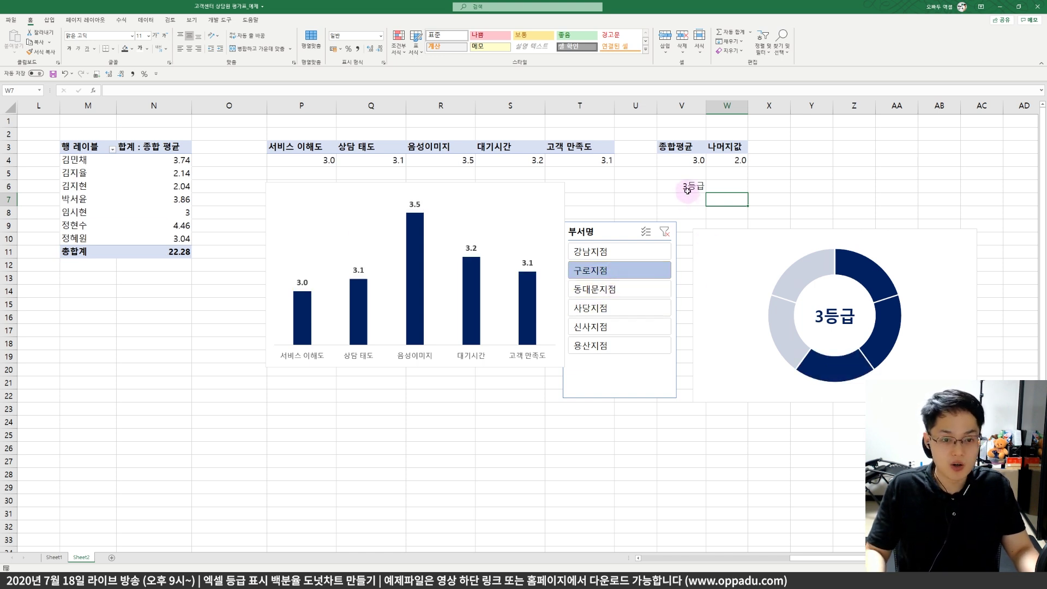
Enter a formula in cell W6 that references the branch name in the 부서명 평균 pivot table's cell B4
left_click(724, 185)
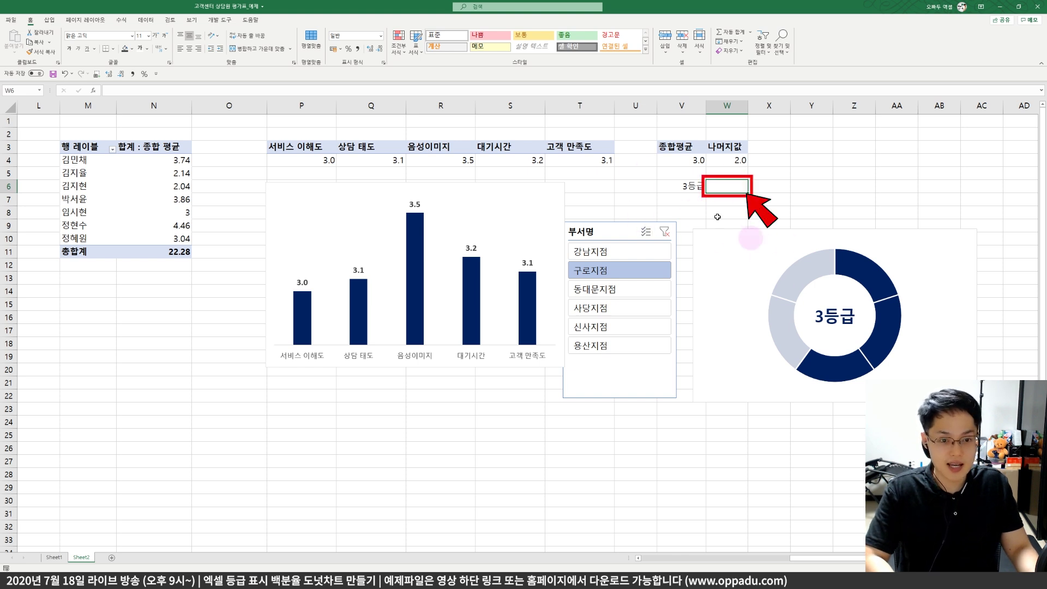
type("=")
left_click_drag(804, 562, 649, 562)
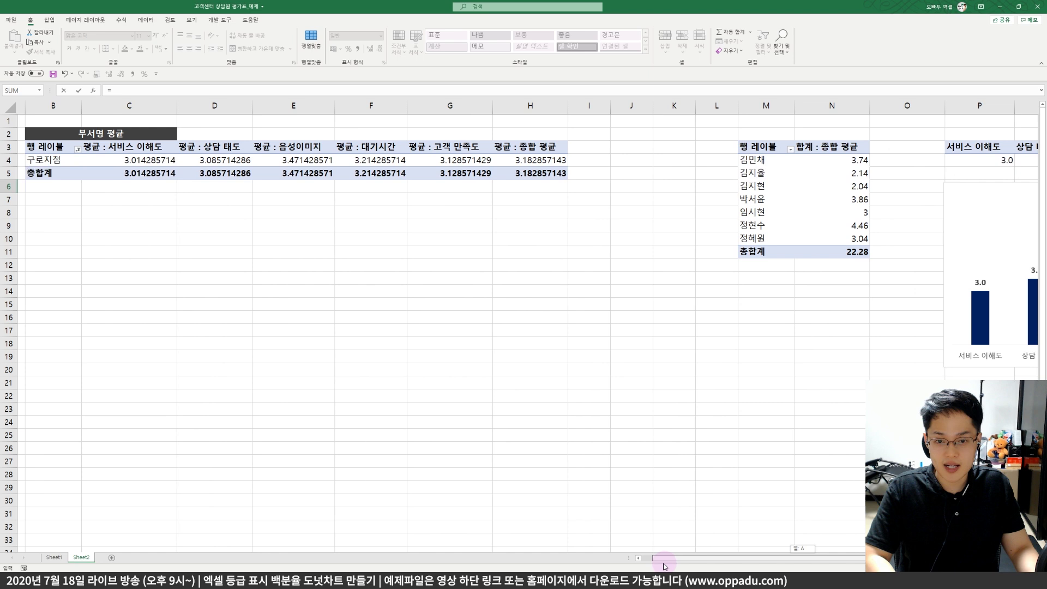
left_click(80, 160)
key("Return")
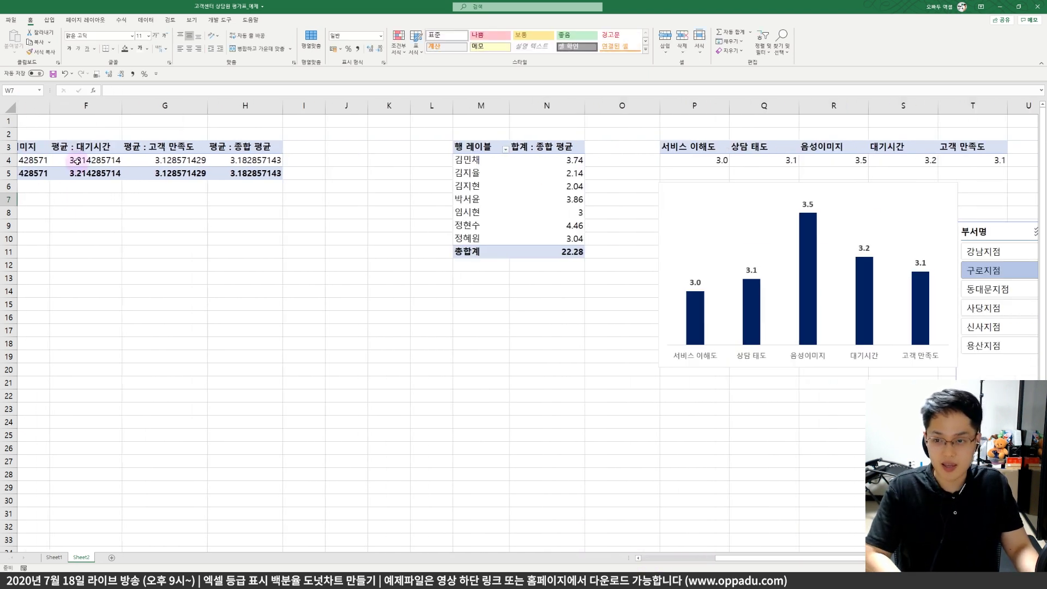
Filter by 강남지점, 구로지점 and 동대문지점 in turn to check that cell W6 follows the selected branch name
left_click_drag(928, 173, 994, 173)
scroll(927, 219, "right", 1)
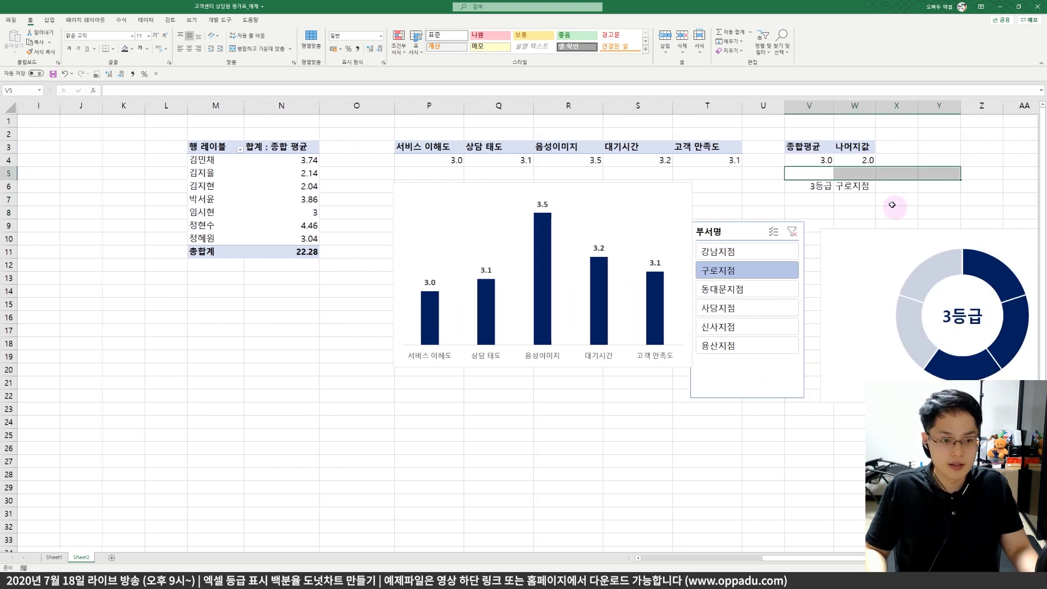
left_click(851, 200)
left_click(755, 256)
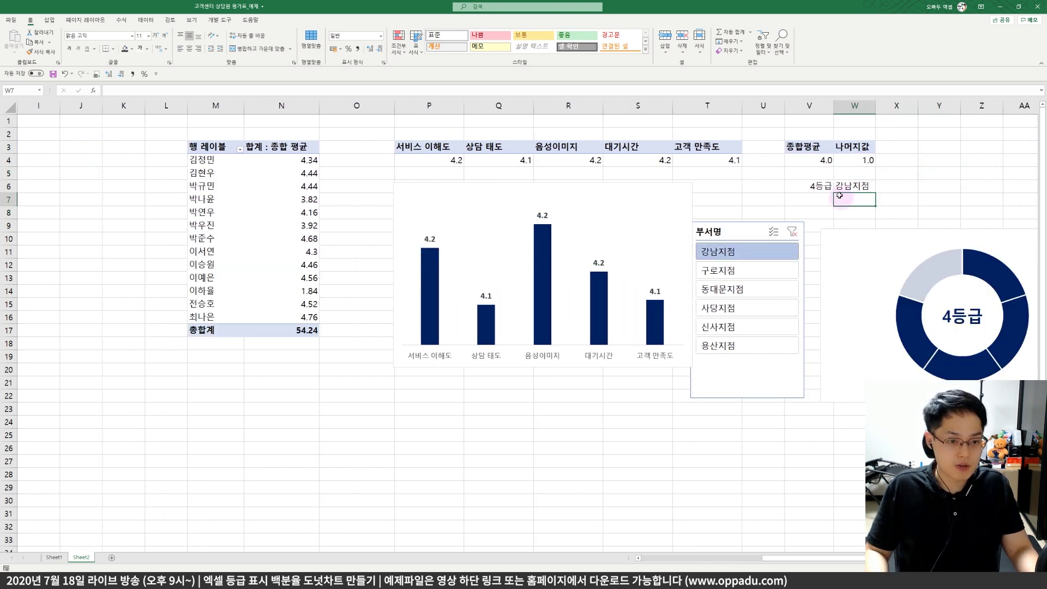
left_click(748, 270)
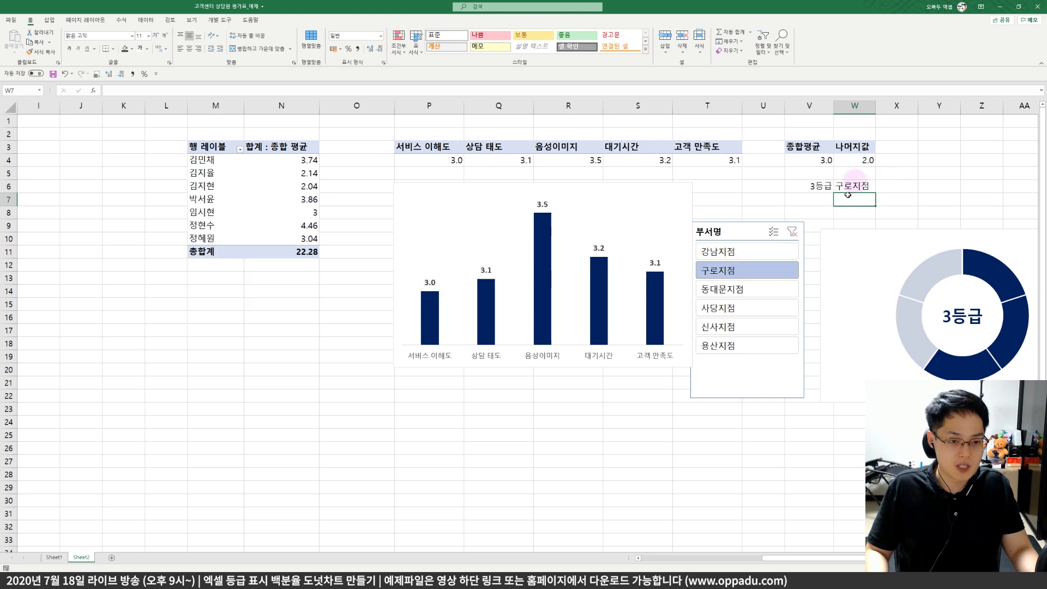
left_click(748, 289)
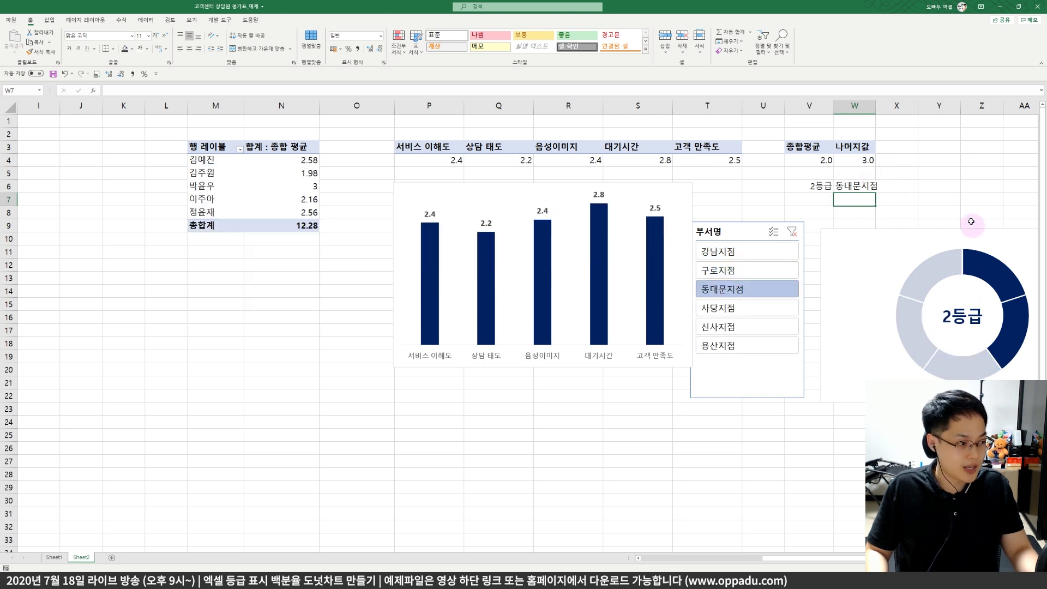
Draw a second horizontal text box beside cell W6, above the doughnut chart
left_click(978, 328)
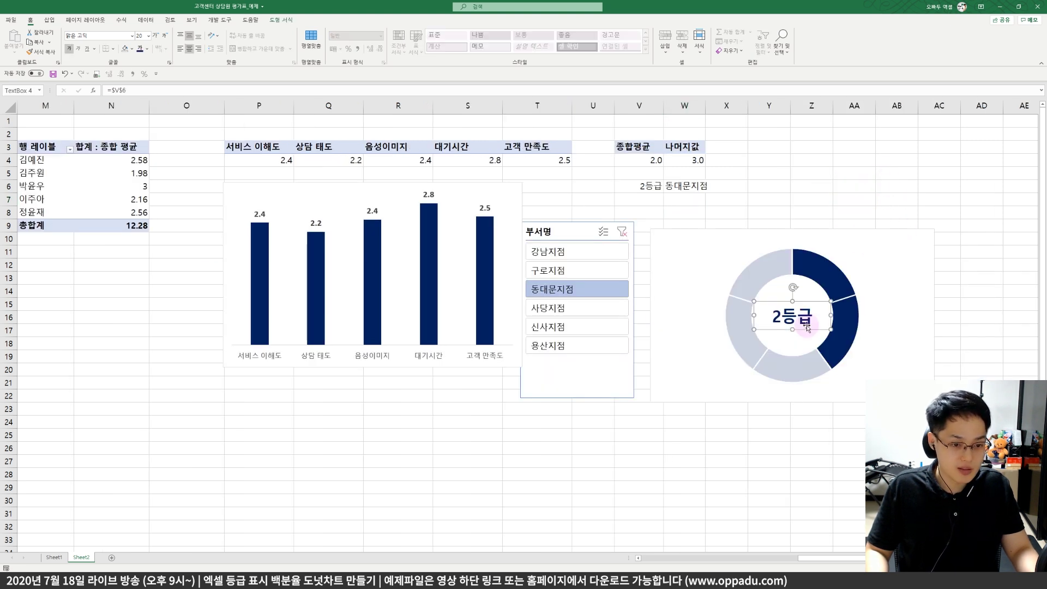
left_click(665, 172)
left_click(49, 20)
left_click(537, 52)
left_click(545, 66)
left_click_drag(715, 173, 836, 199)
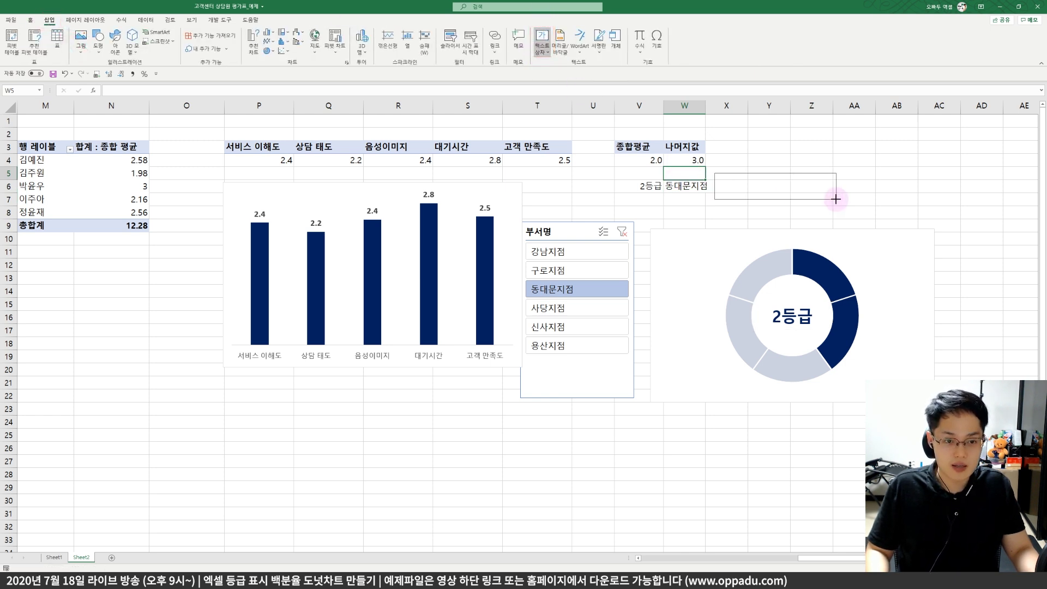
left_click_drag(749, 173, 760, 177)
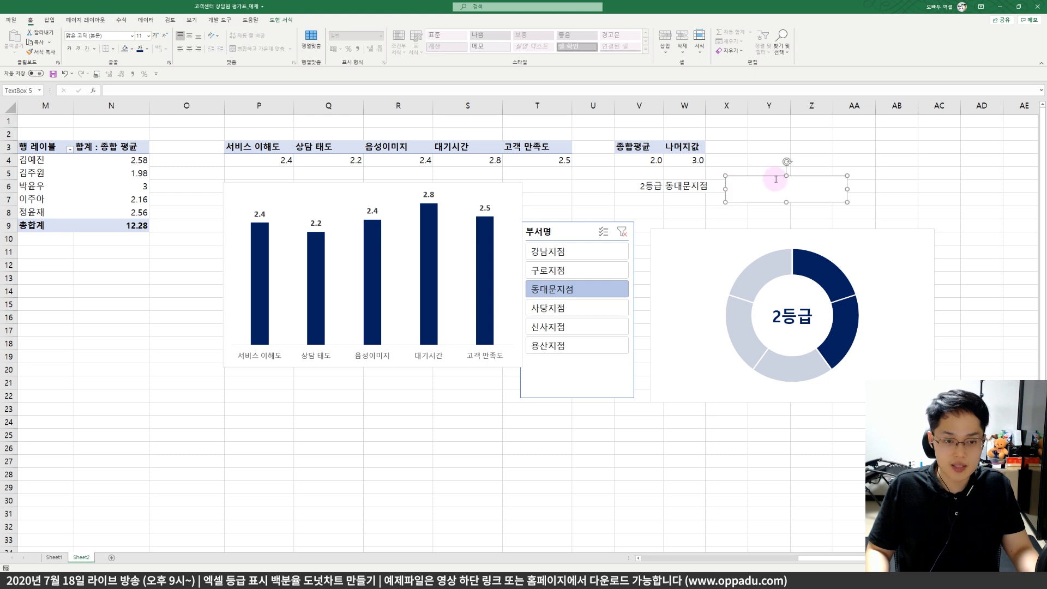
Link the new text box to the branch name cell with the formula =$W$6
left_click(191, 91)
type("=")
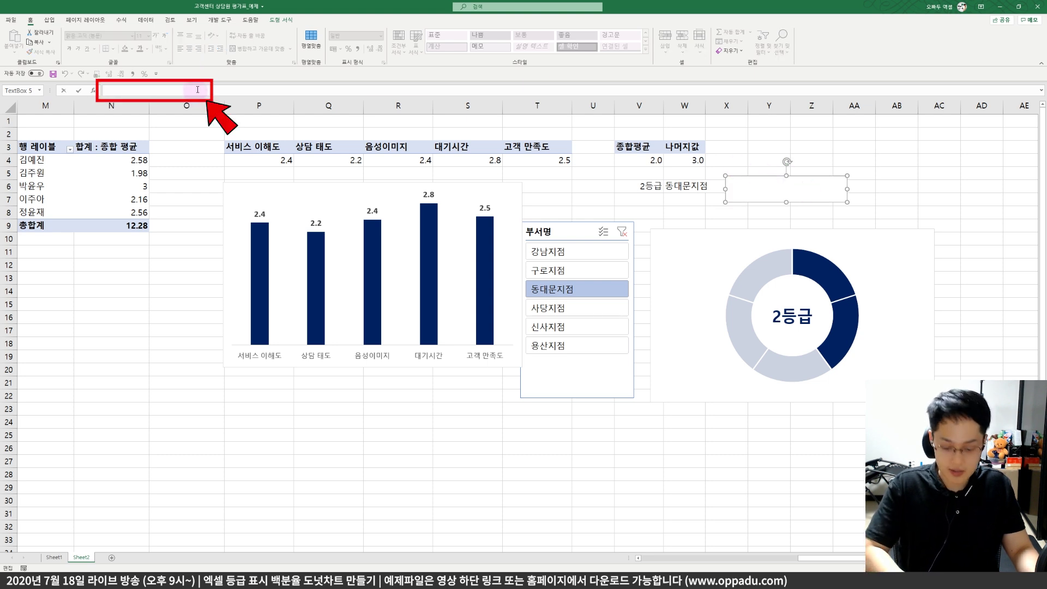
left_click(670, 186)
key("Return")
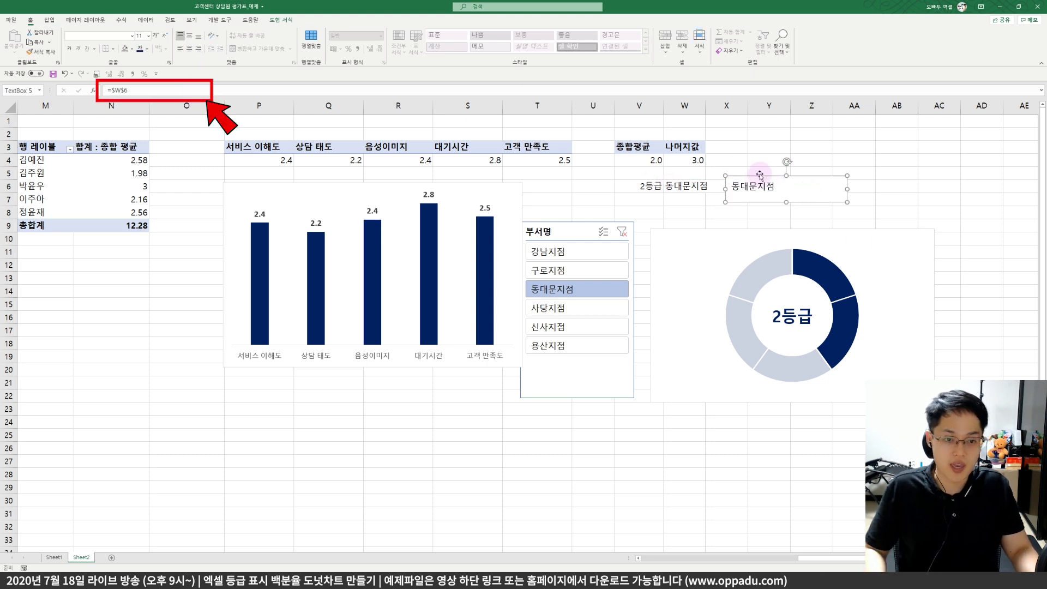
Remove the fill and the outline from the branch name text box
left_click_drag(759, 176, 750, 184)
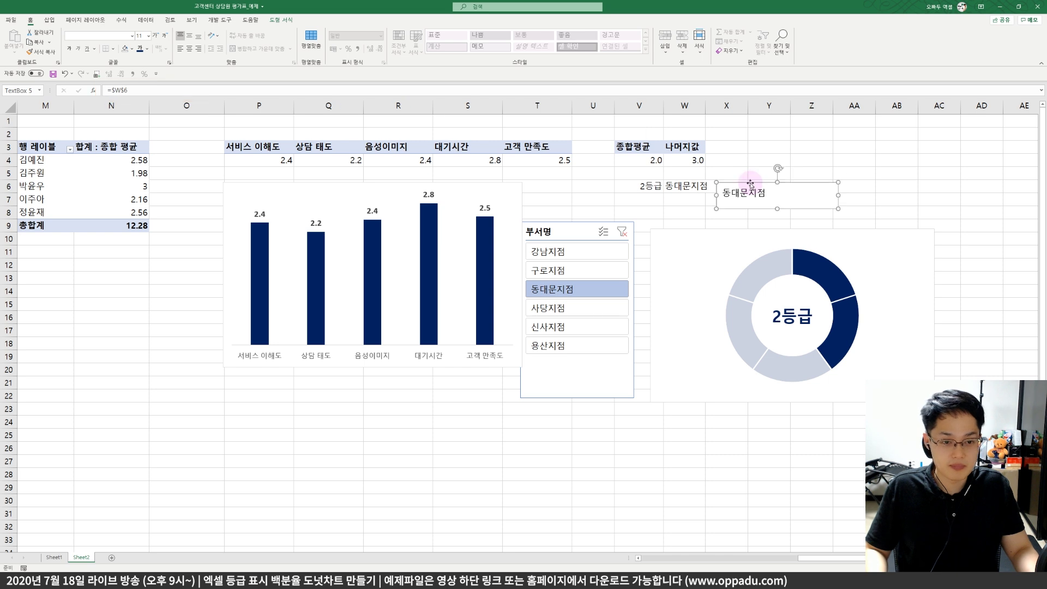
left_click(283, 21)
left_click(302, 32)
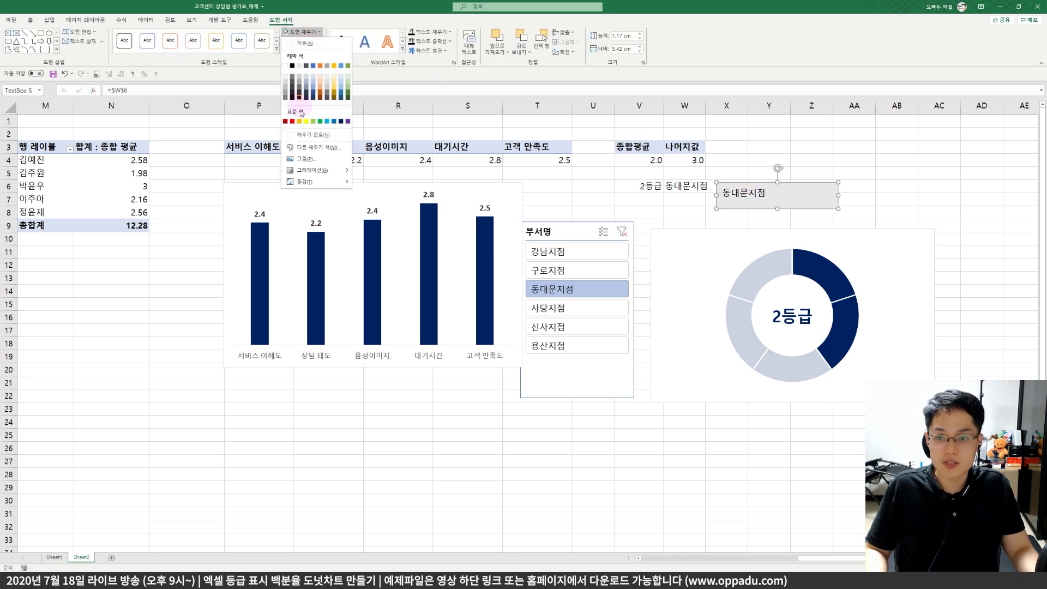
left_click(304, 134)
left_click(303, 46)
left_click(311, 144)
Shrink the branch name text box to about 3.19 × 1.02 cm, place it above the doughnut's grade label, and make its text bold, navy and centered
left_click_drag(839, 209, 798, 286)
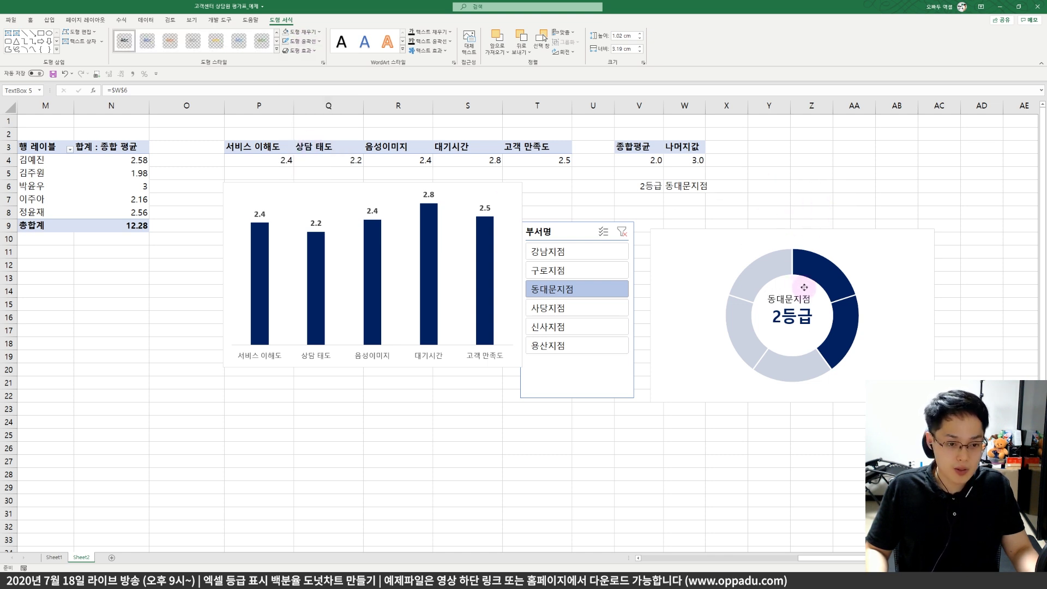
left_click(813, 288)
left_click_drag(813, 288, 802, 289)
left_click(802, 289)
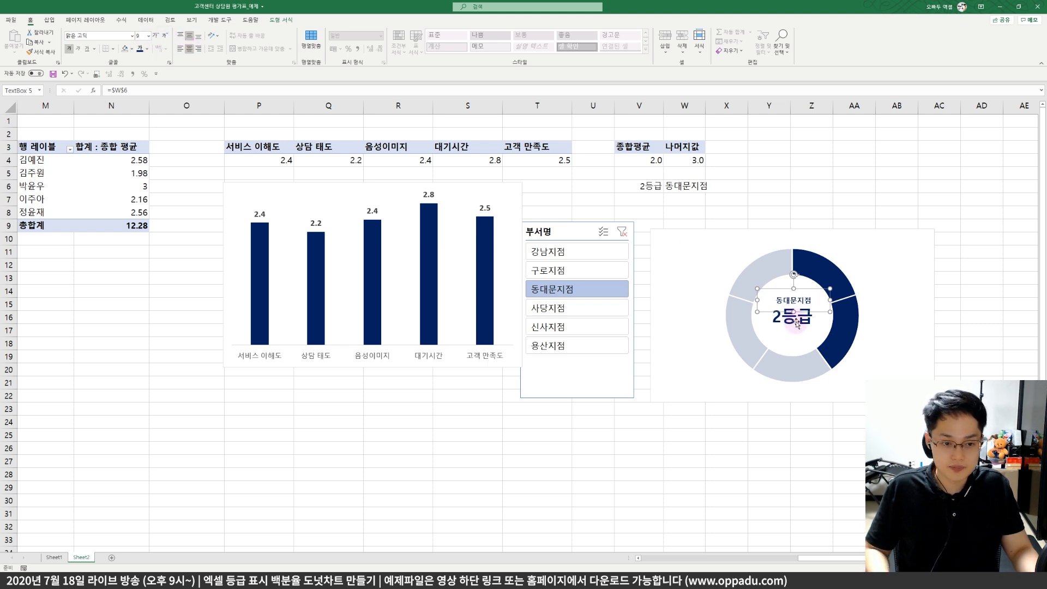
Select the branch name and grade text boxes together, shift them slightly down inside the doughnut and center-align them with each other
left_click(802, 291, "shift")
left_click_drag(802, 292, 804, 296)
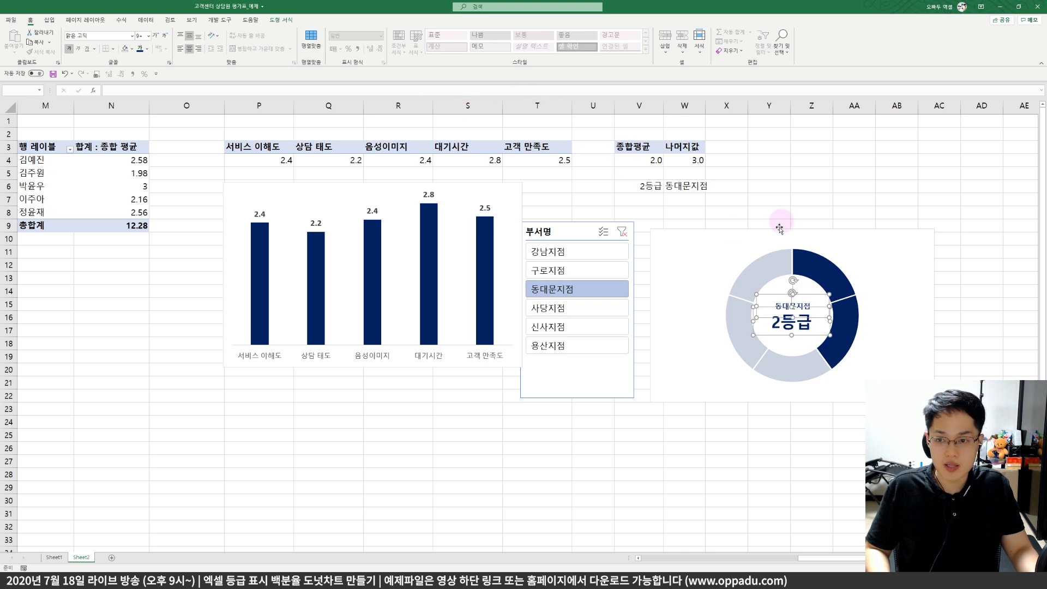
left_click(282, 20)
left_click(563, 33)
left_click(581, 54)
left_click(713, 160)
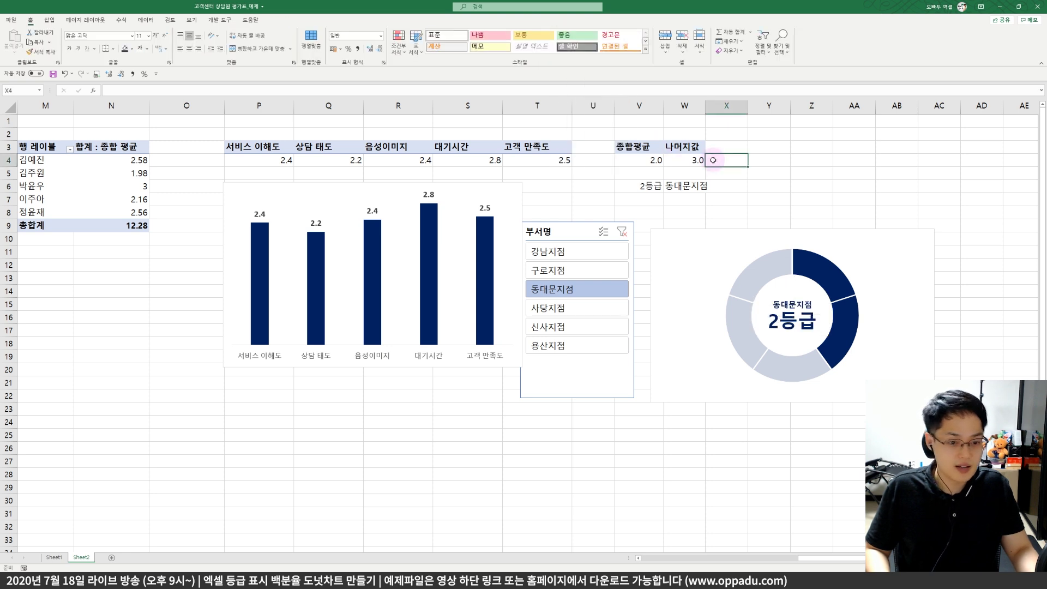
left_click(810, 186)
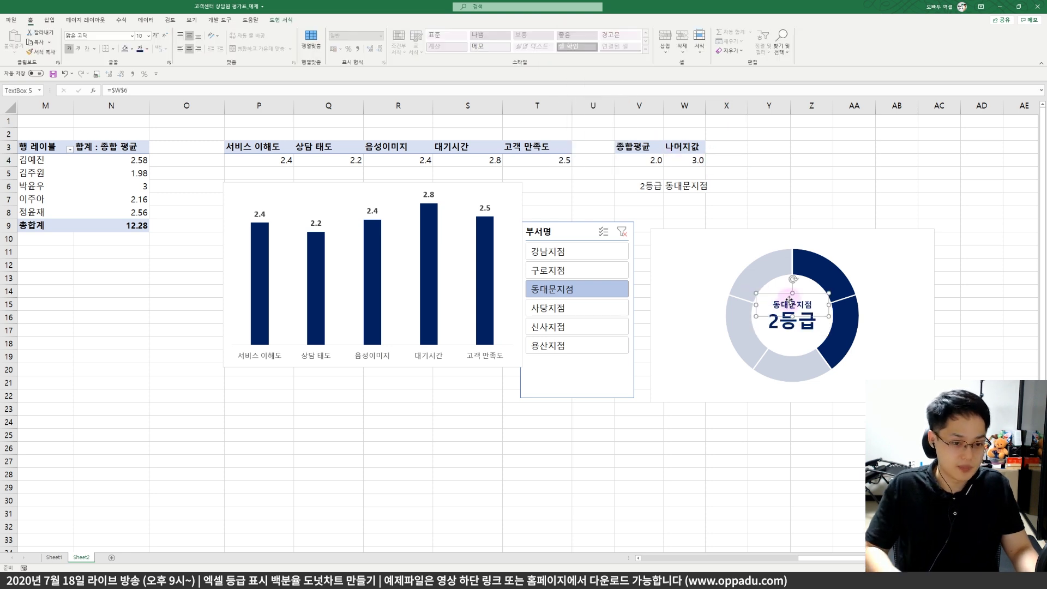
Filter by 구로지점, 강남지점 and 사당지점 to check that the doughnut chart and its labels follow the selected branch
left_click(548, 270)
left_click(548, 251)
left_click(548, 270)
left_click(555, 306)
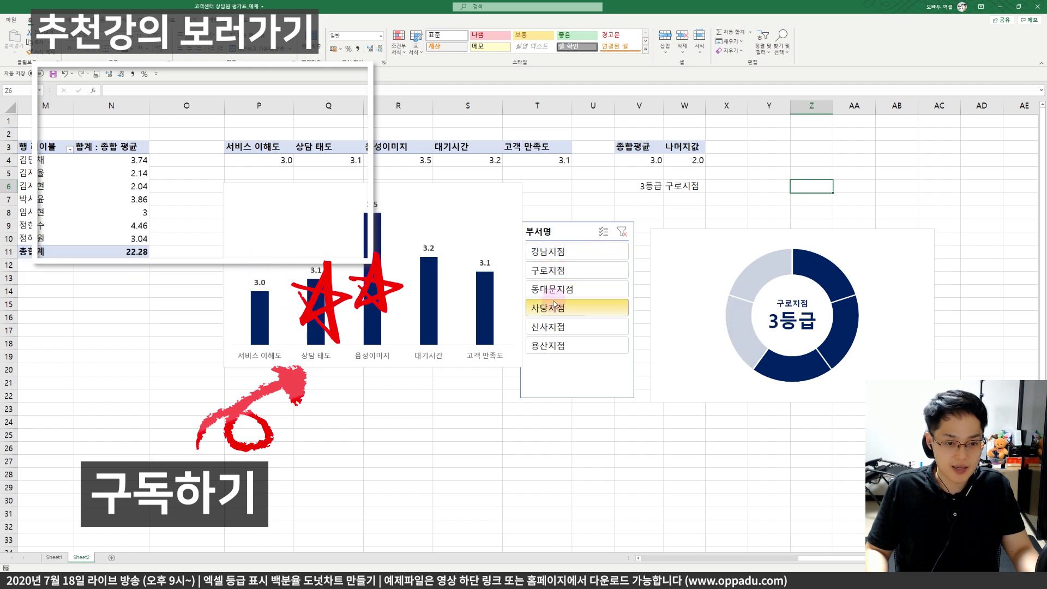